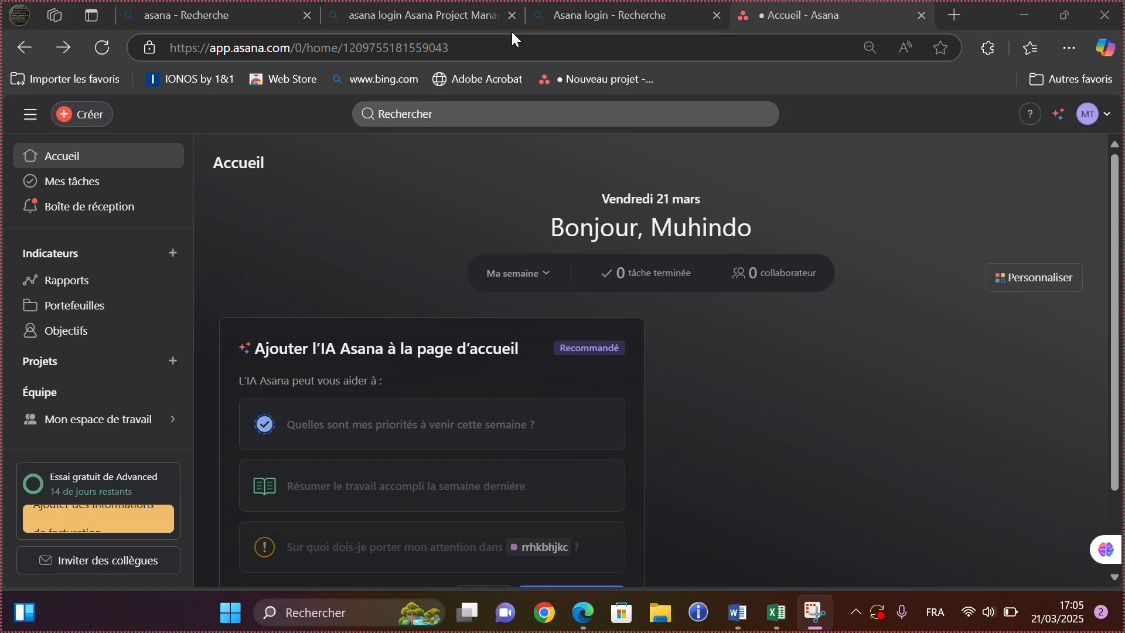
# - Expand the Équipe section in the sidebar to reveal Mon espace de travail and its options
pyautogui.click(12, 395)
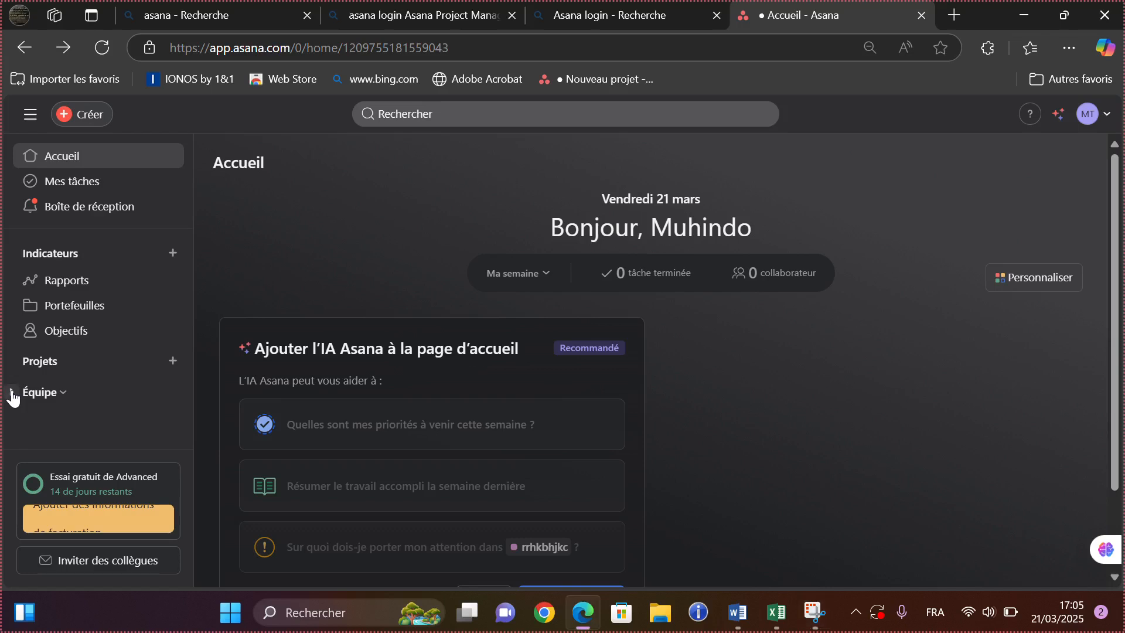
pyautogui.click(13, 394)
pyautogui.moveTo(121, 419)
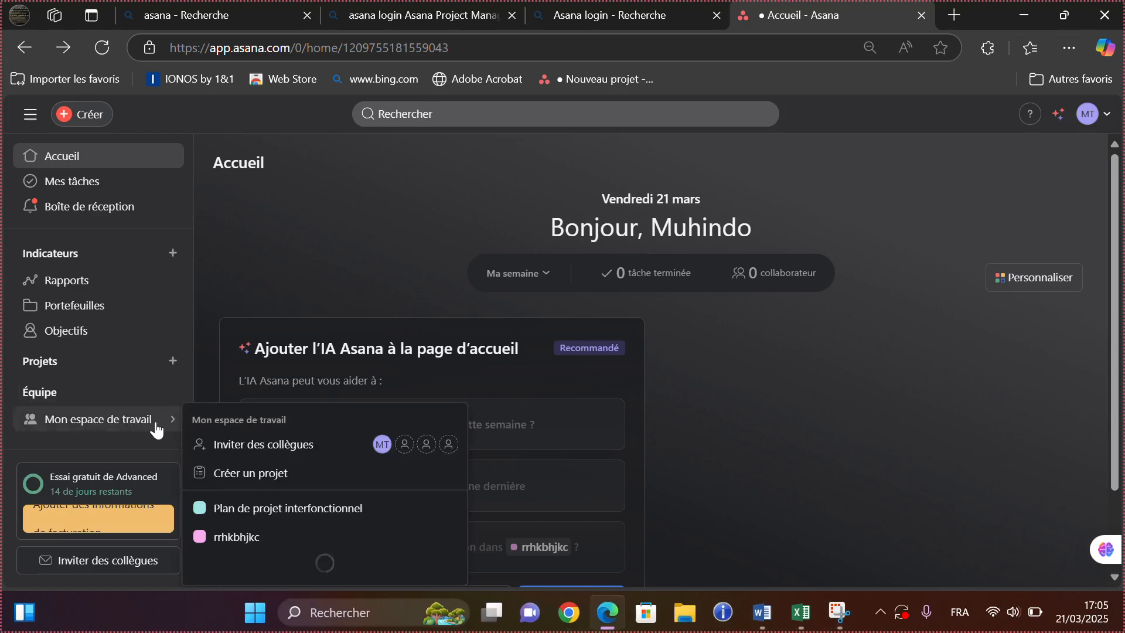
# - Start a blank project named 'conception dune application hybride de geolocalisation des hopitaux'
pyautogui.click(262, 478)
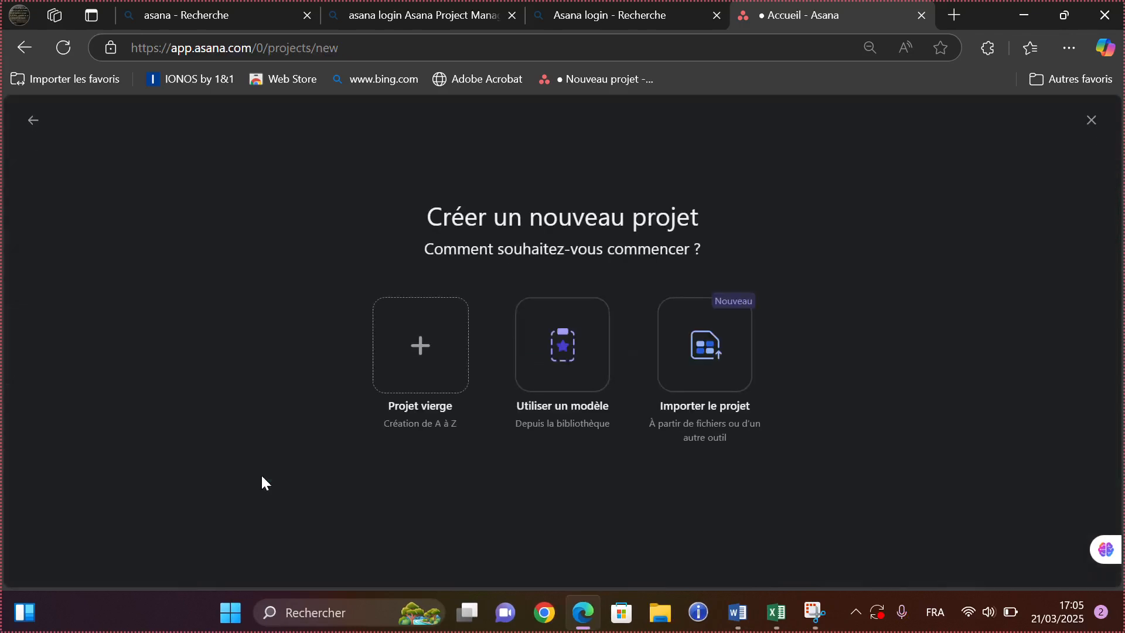
pyautogui.click(420, 375)
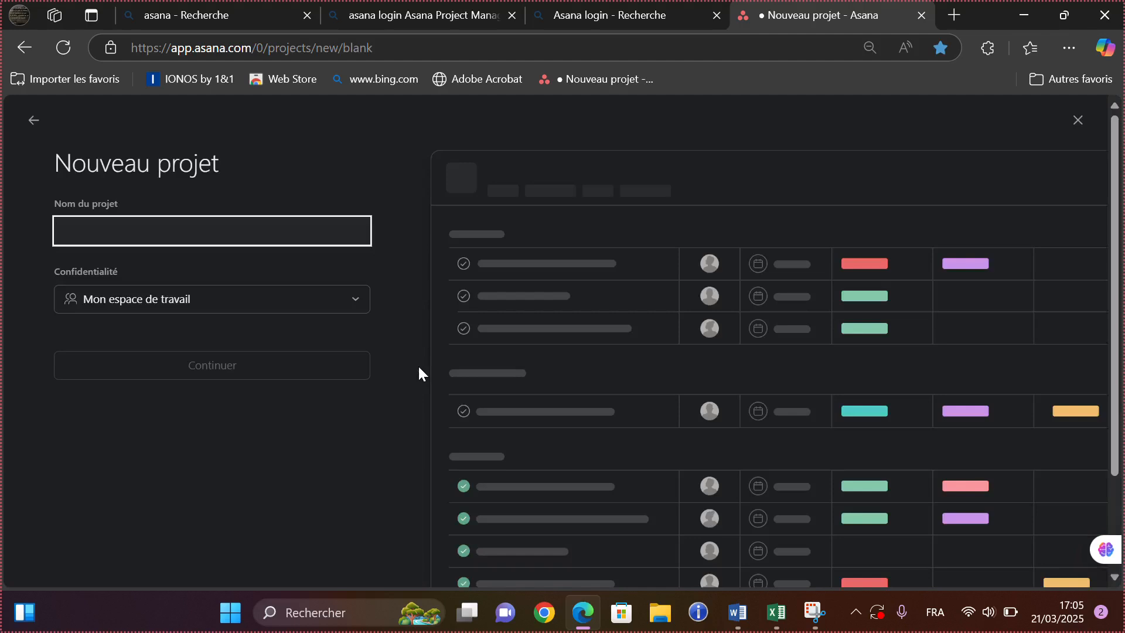
pyautogui.click(148, 232)
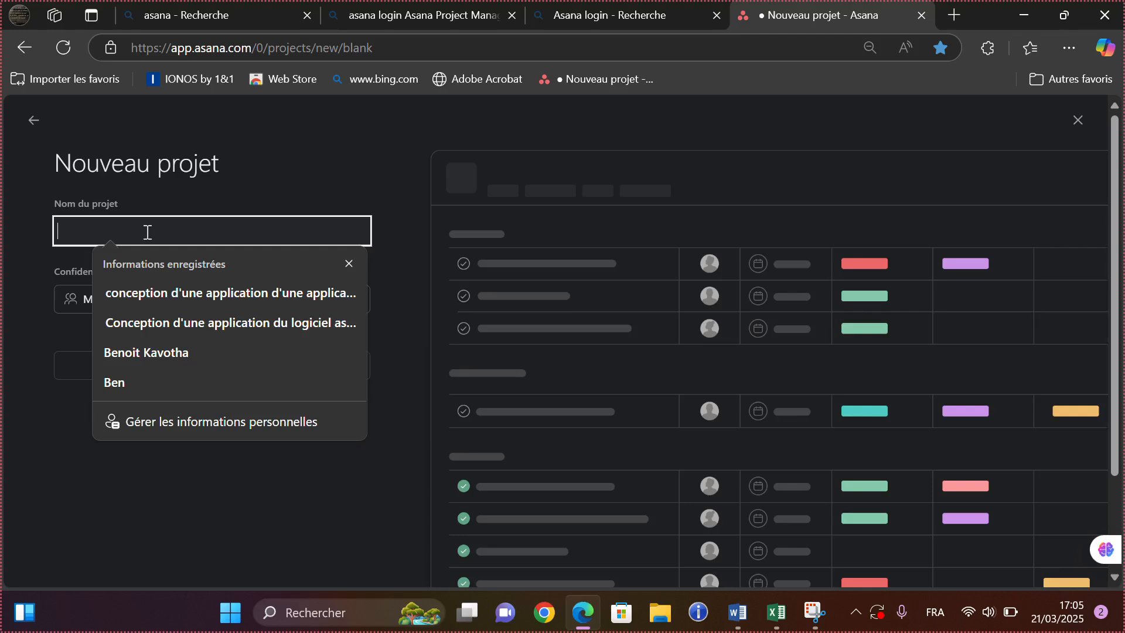
pyautogui.write('conc')
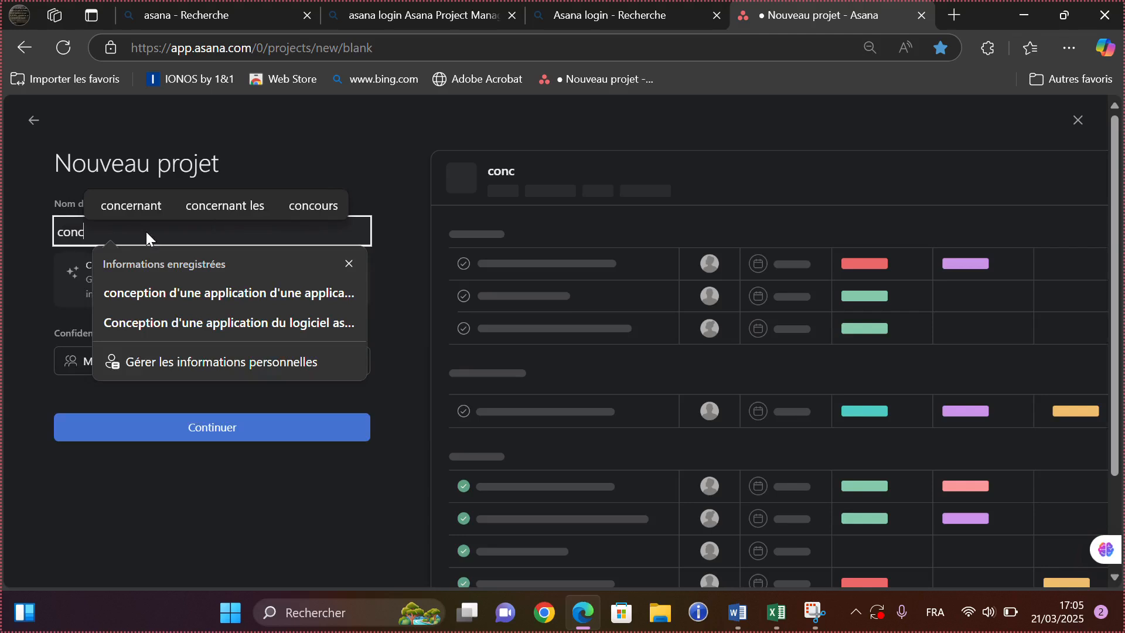
pyautogui.write('ep')
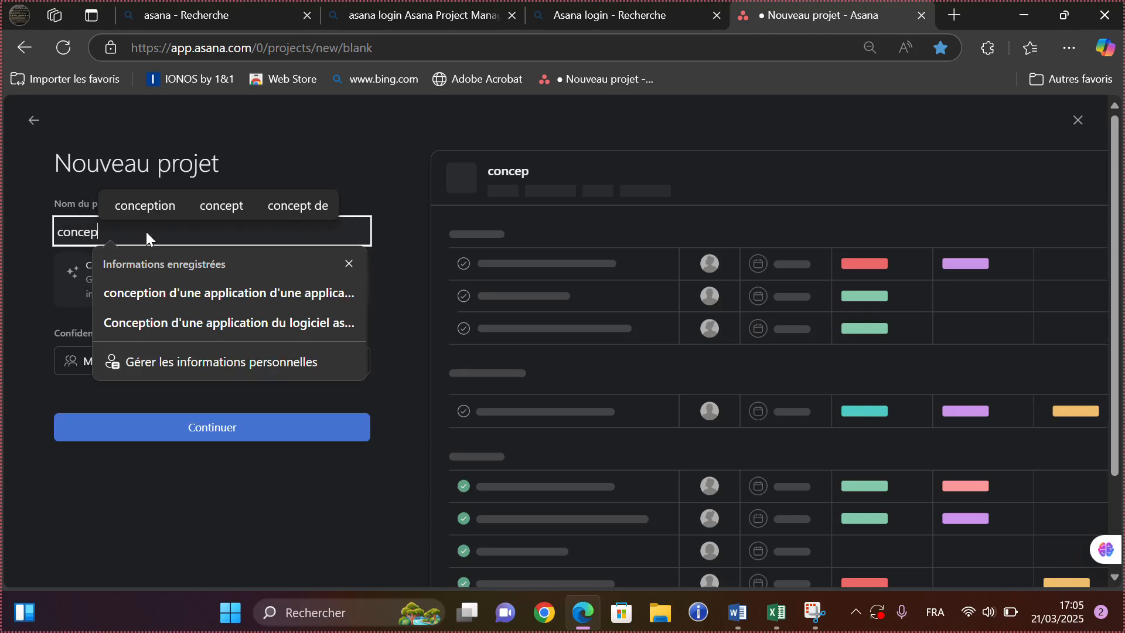
pyautogui.write('tion dun')
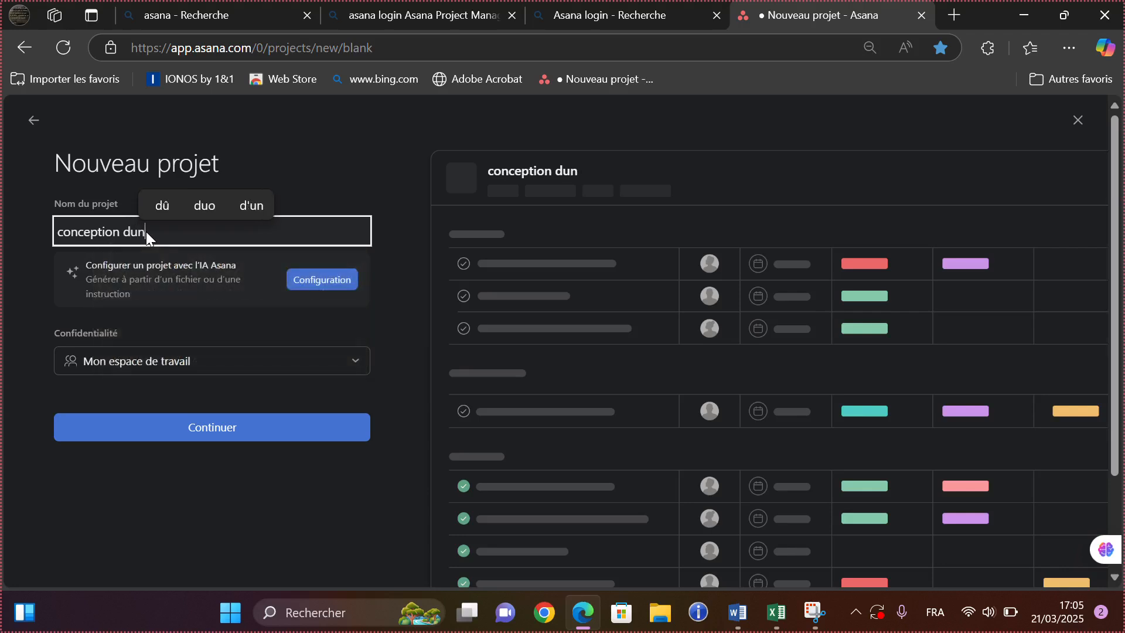
pyautogui.write('e applic')
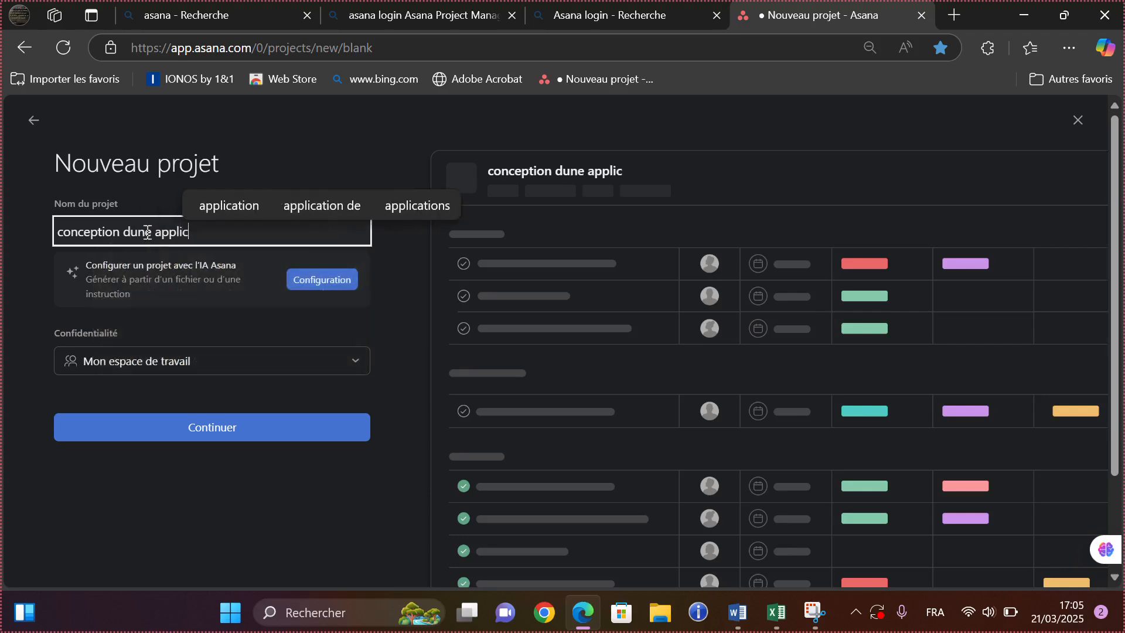
pyautogui.write('ation h')
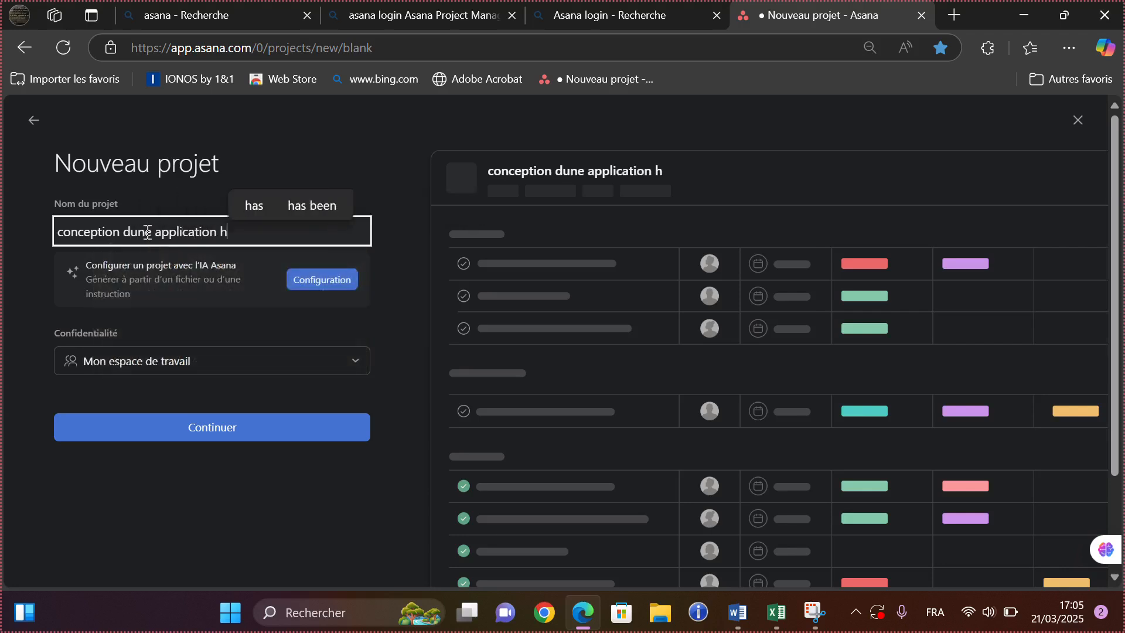
pyautogui.write('ybr')
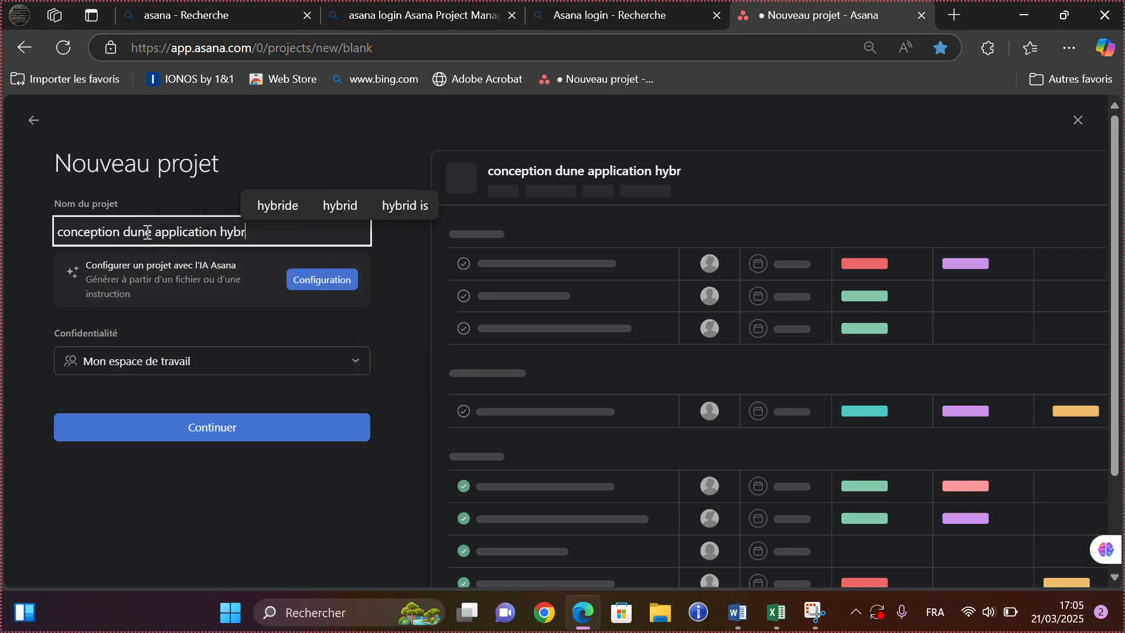
pyautogui.write('ide de g')
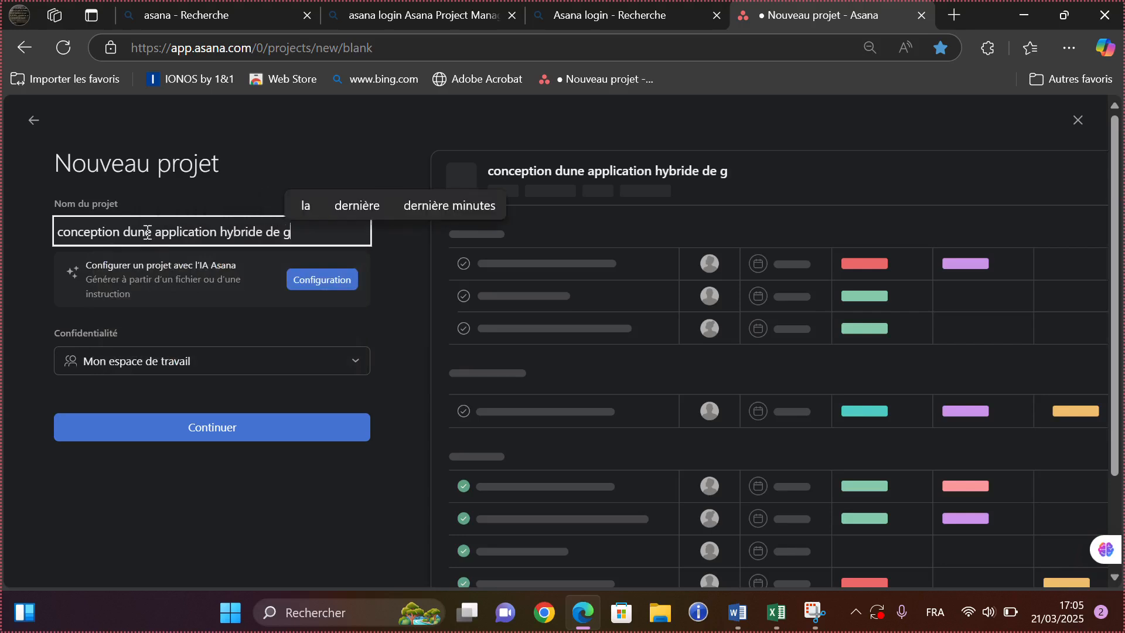
pyautogui.write('eoloc')
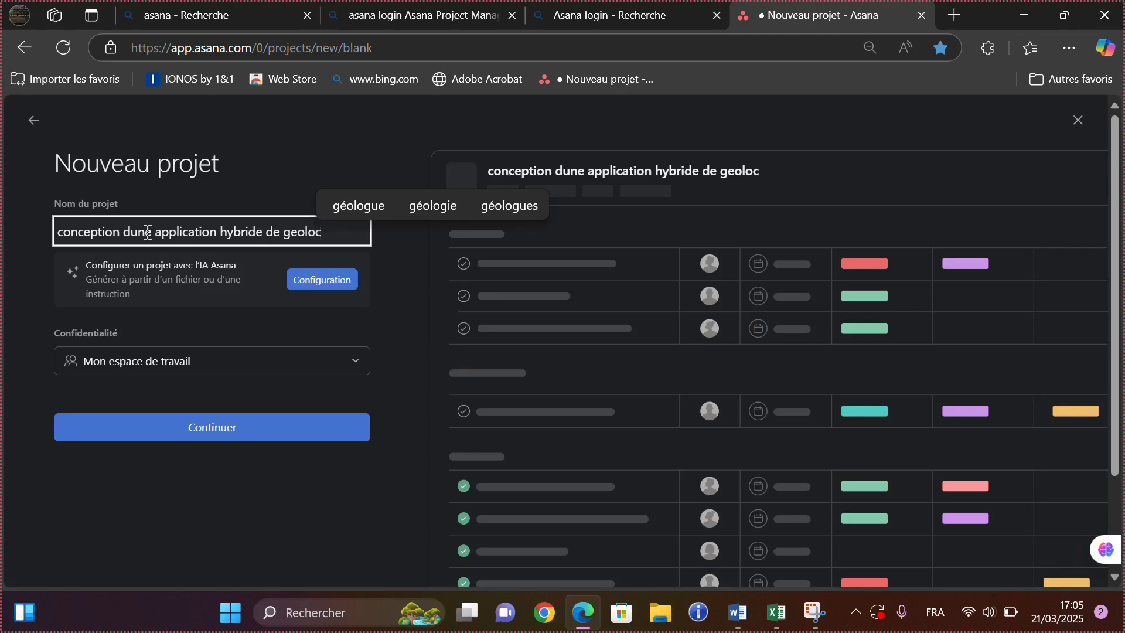
pyautogui.write('alisa')
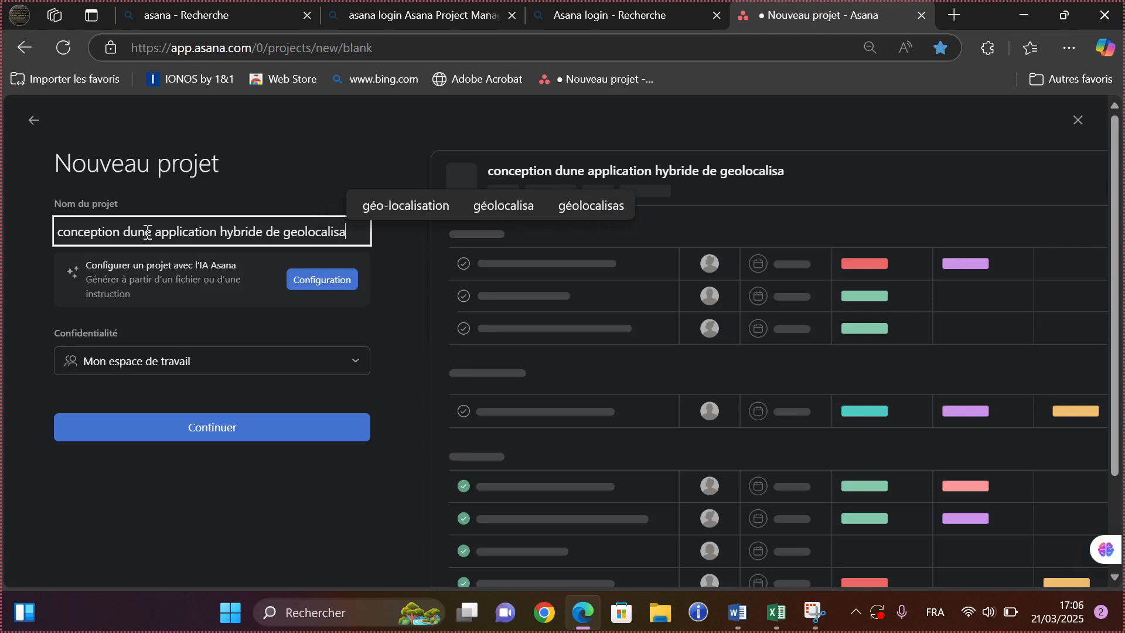
pyautogui.write('tion des')
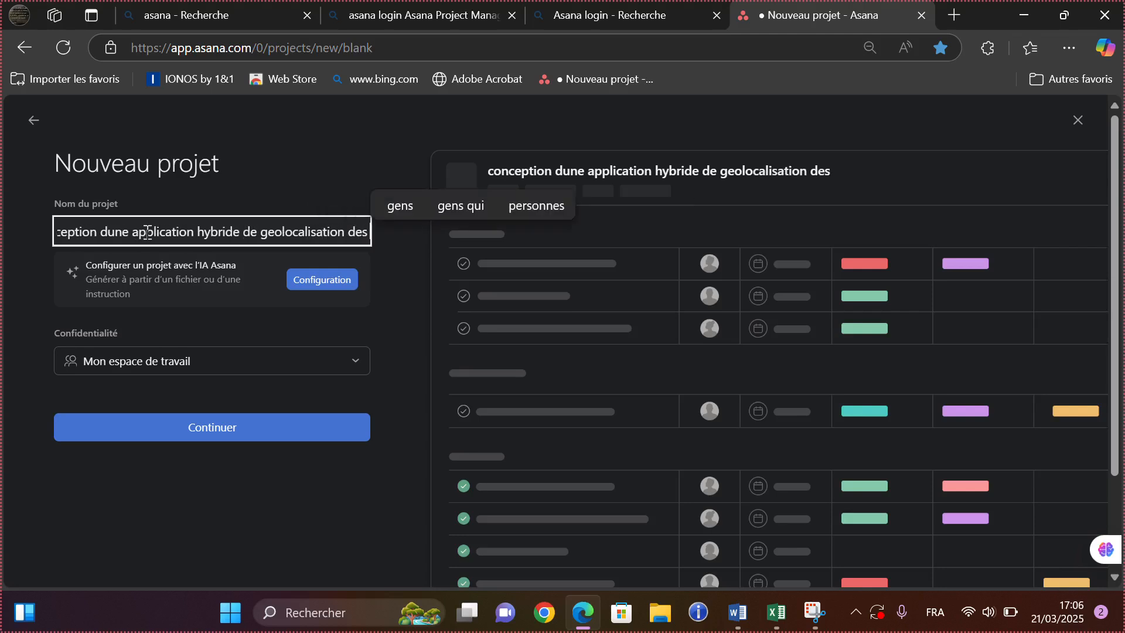
pyautogui.write(' ho')
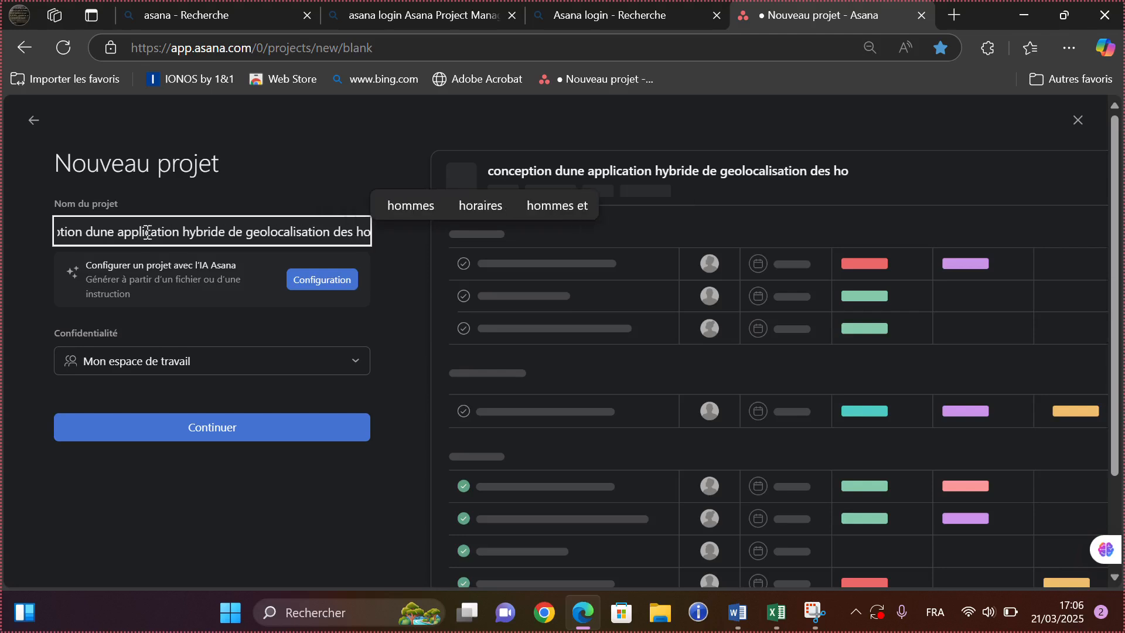
pyautogui.write('pi')
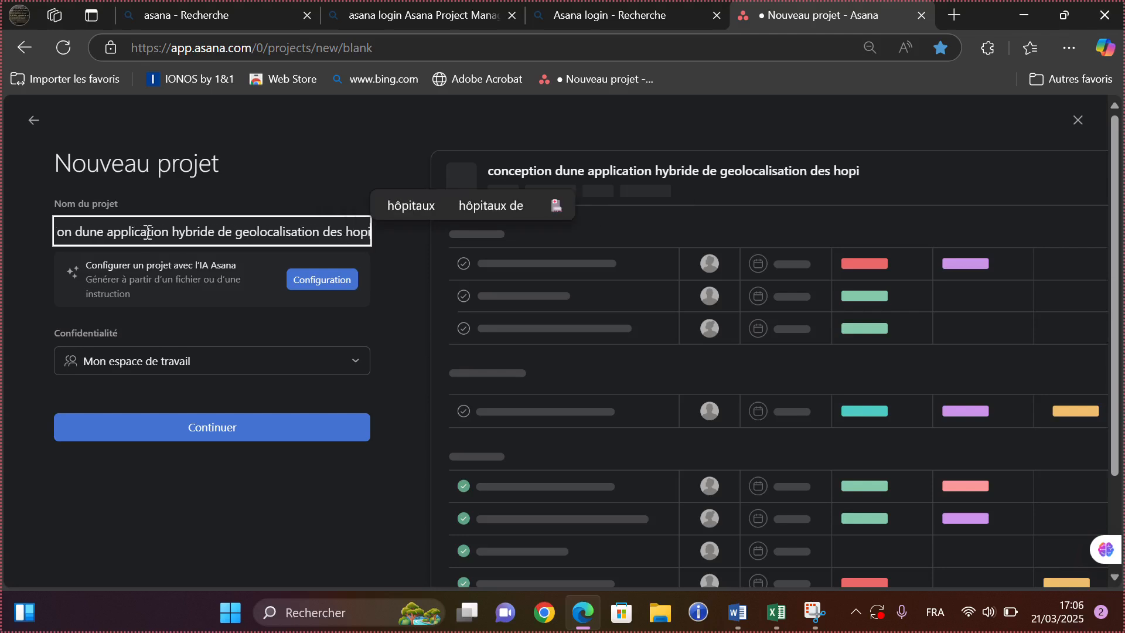
pyautogui.write('t')
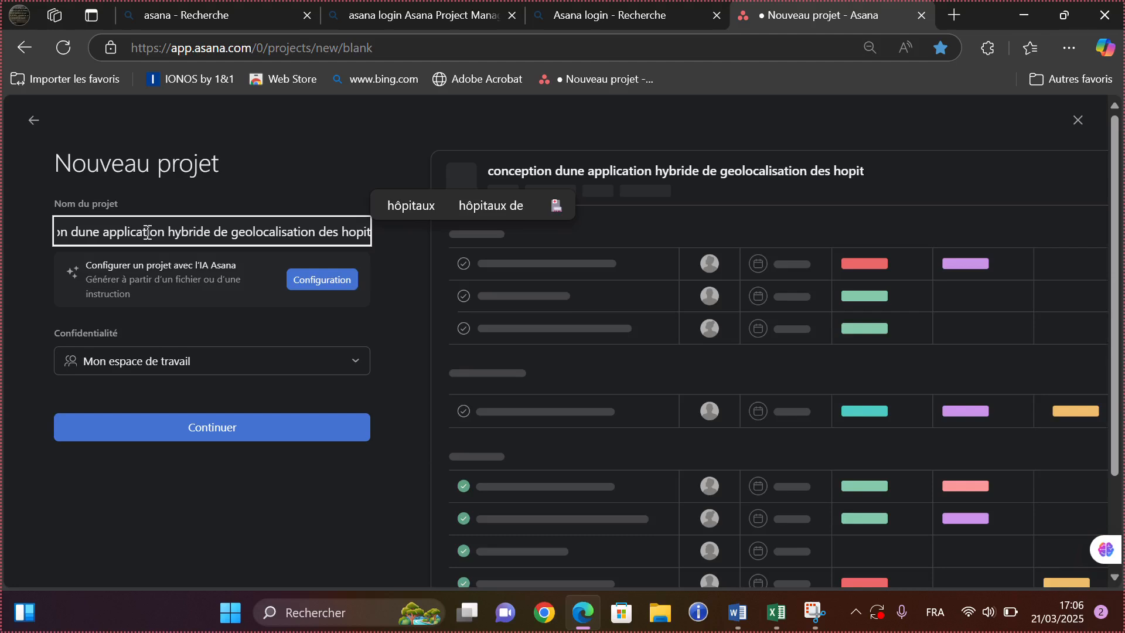
pyautogui.write('aux')
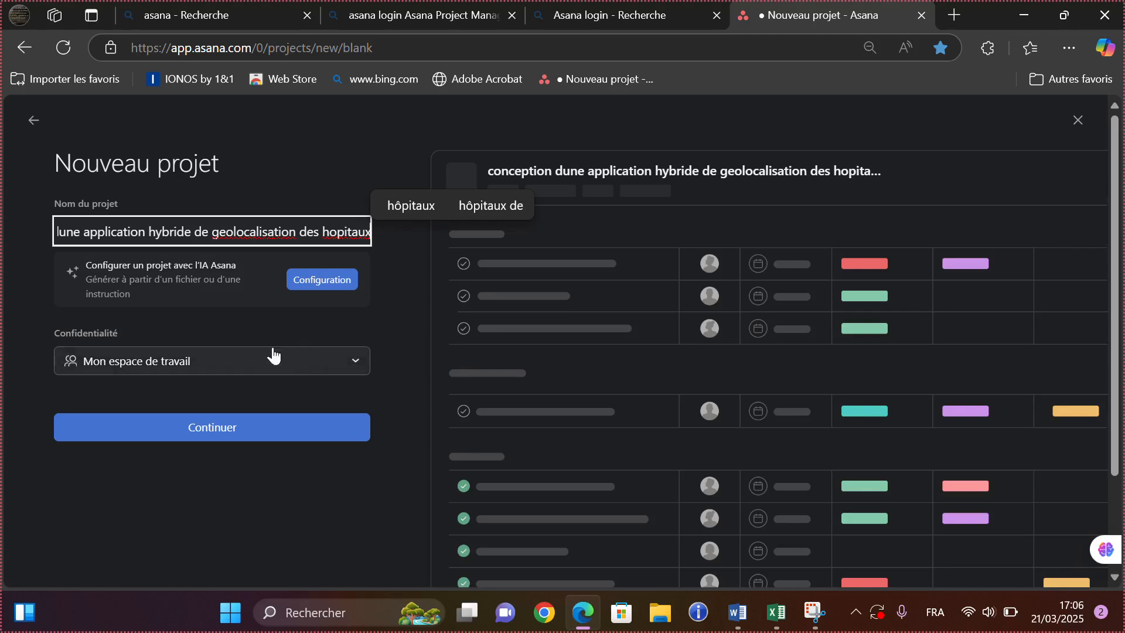
pyautogui.click(354, 369)
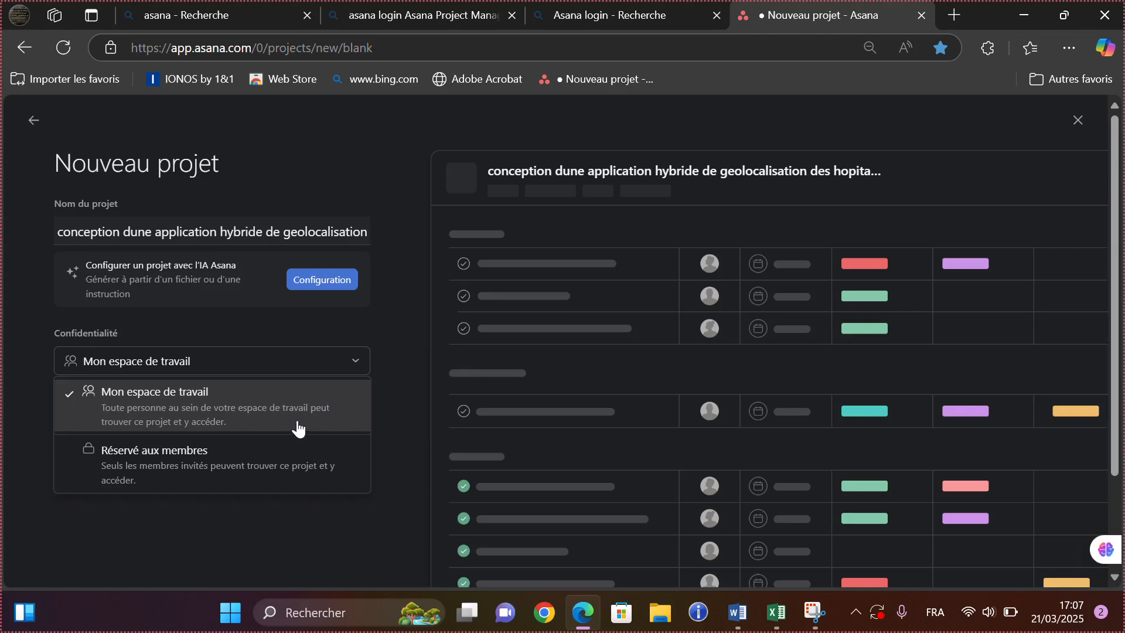
pyautogui.click(358, 364)
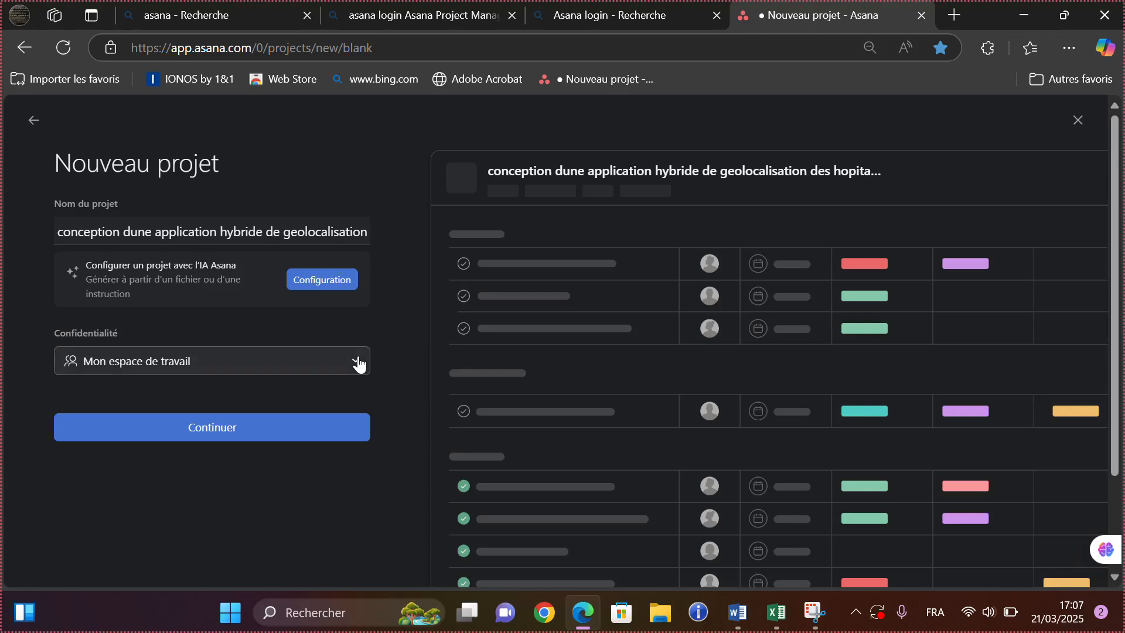
pyautogui.click(357, 363)
pyautogui.click(288, 408)
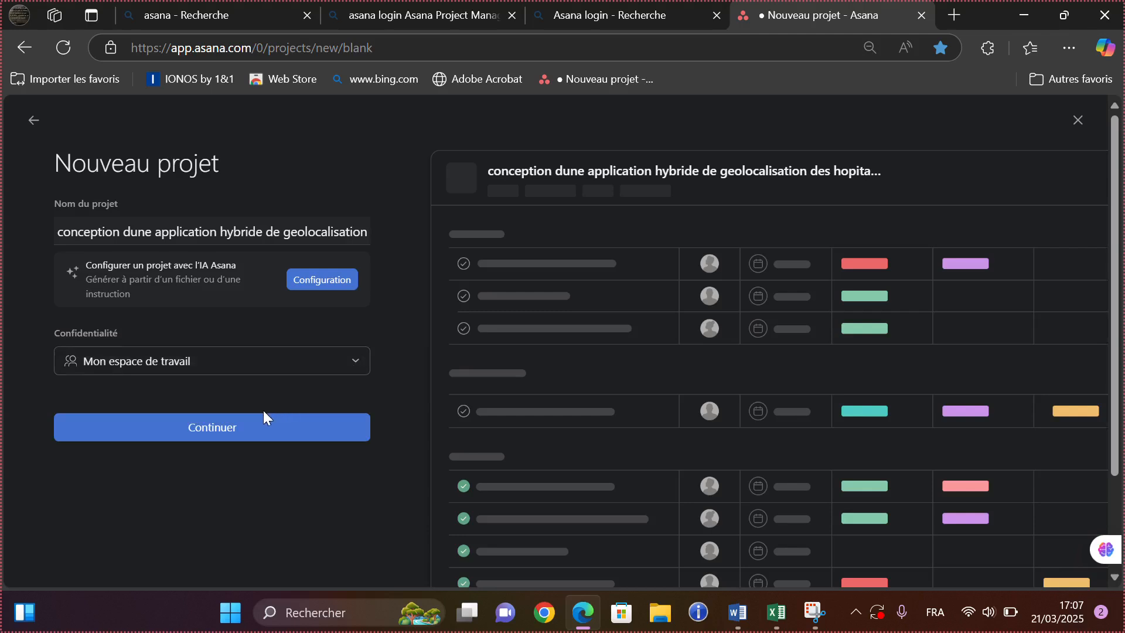
# - Continue to the view step, keeping Aperçu, Liste, Tableau, Chronologie and Tableau de bord selected
pyautogui.click(239, 435)
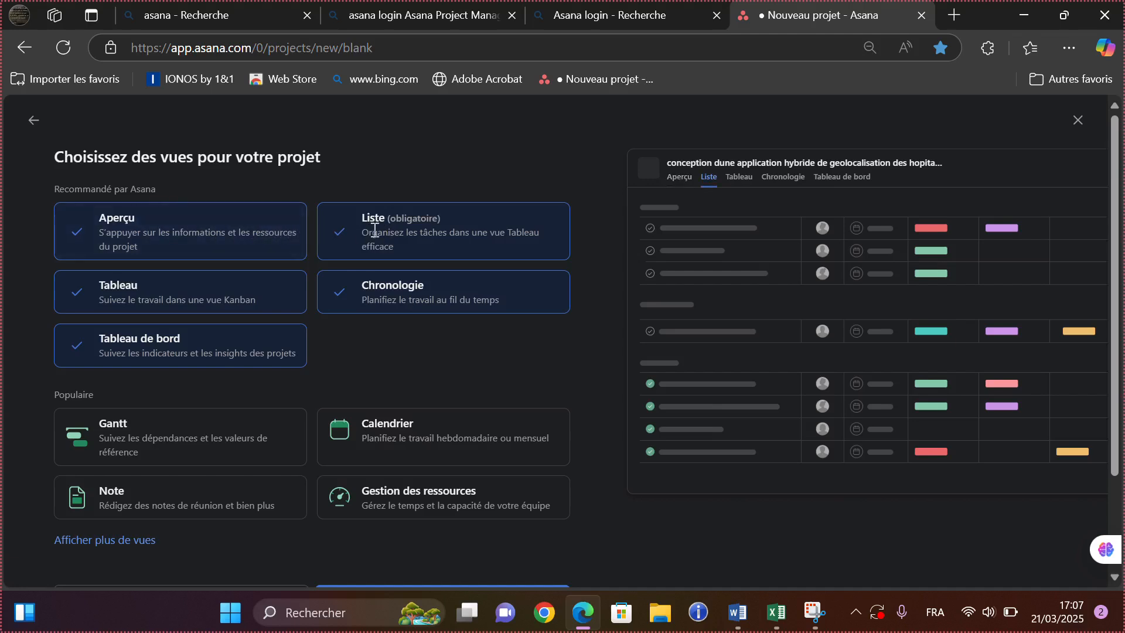
pyautogui.doubleClick(451, 230)
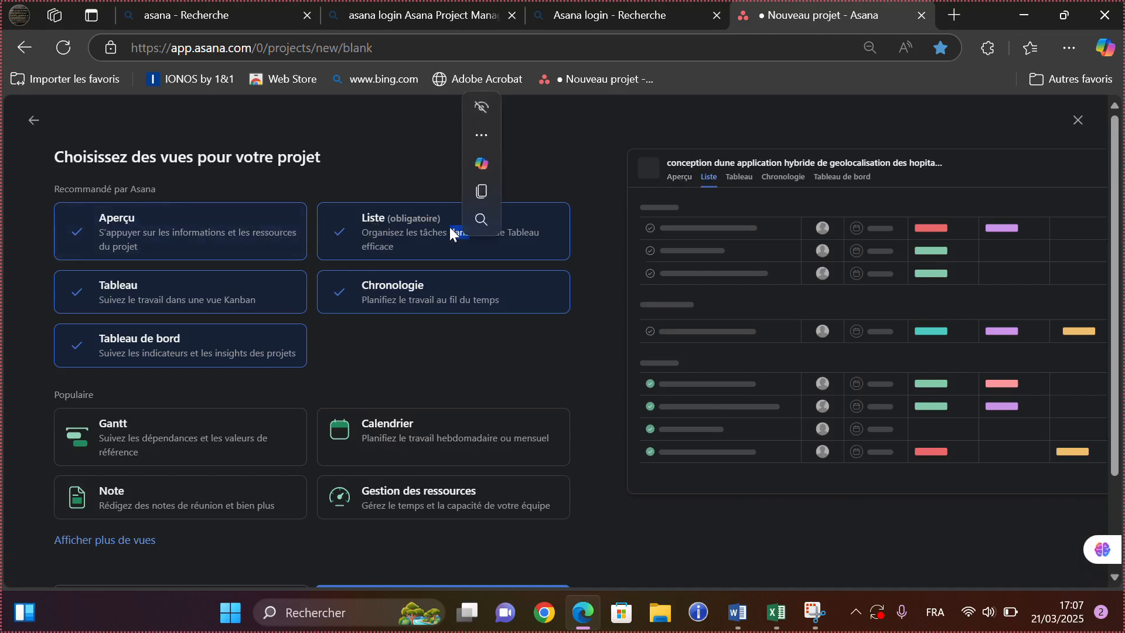
pyautogui.click(346, 232)
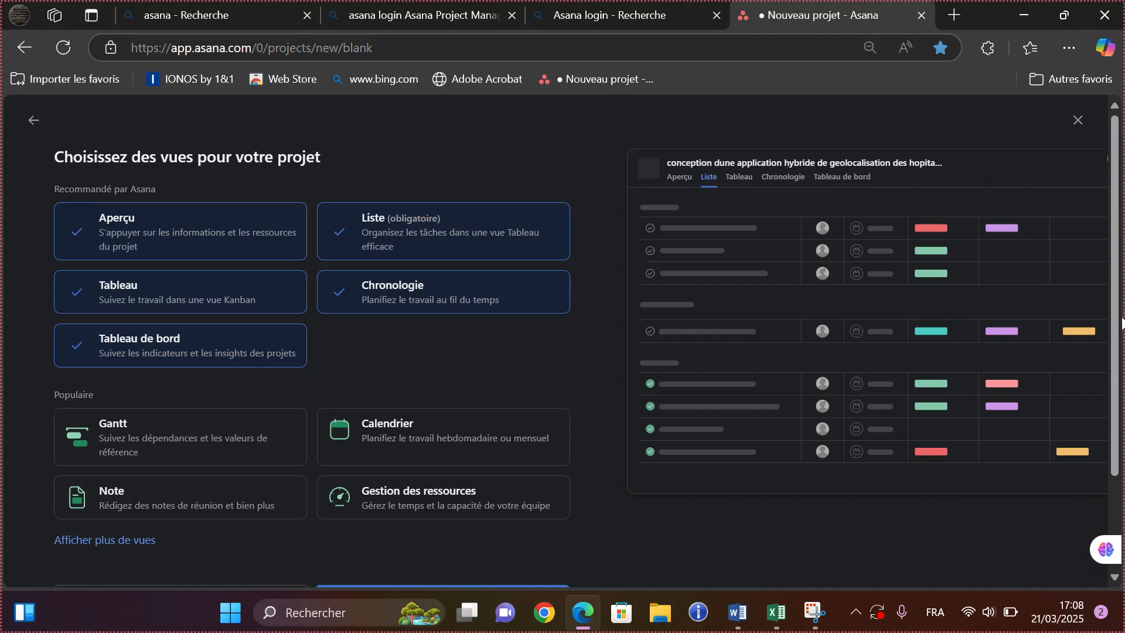
pyautogui.scroll(-2, 1116, 309)
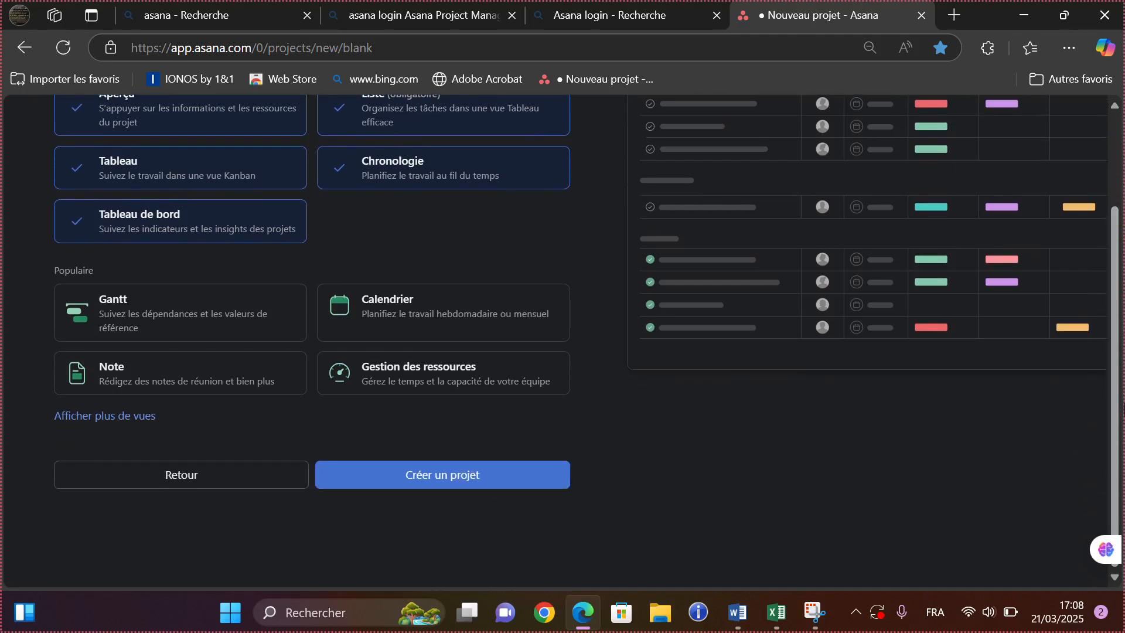
# - Create the hospital-geolocation project with the chosen views and open its Liste view
pyautogui.click(466, 472)
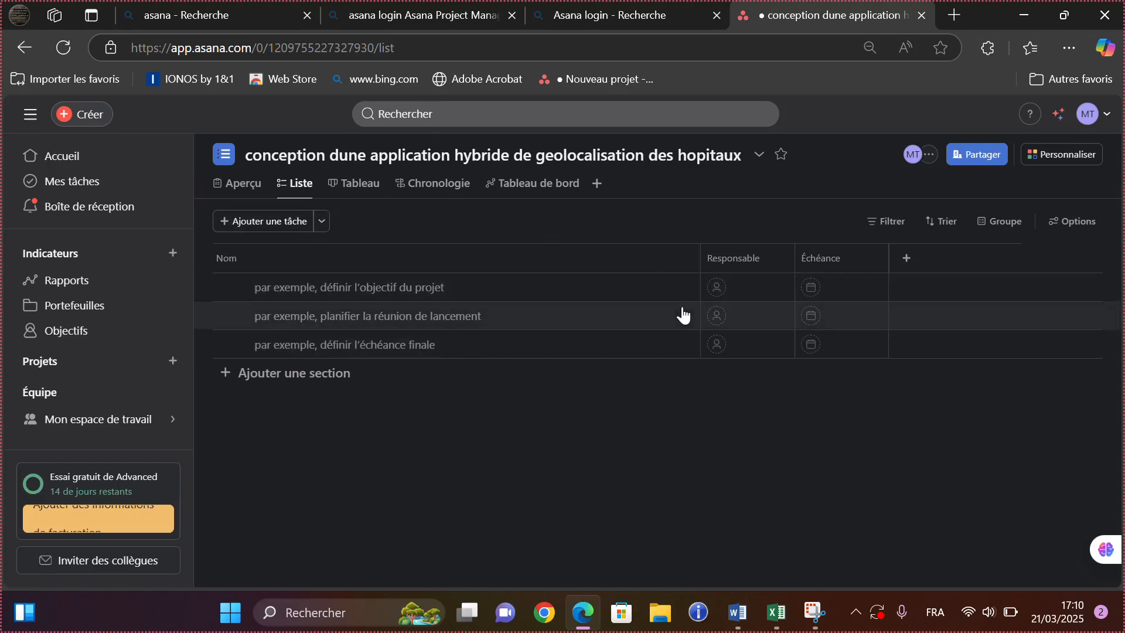
# - In the project's Share dialog, enter the collaborator's Gmail address as an invitee
pyautogui.click(984, 158)
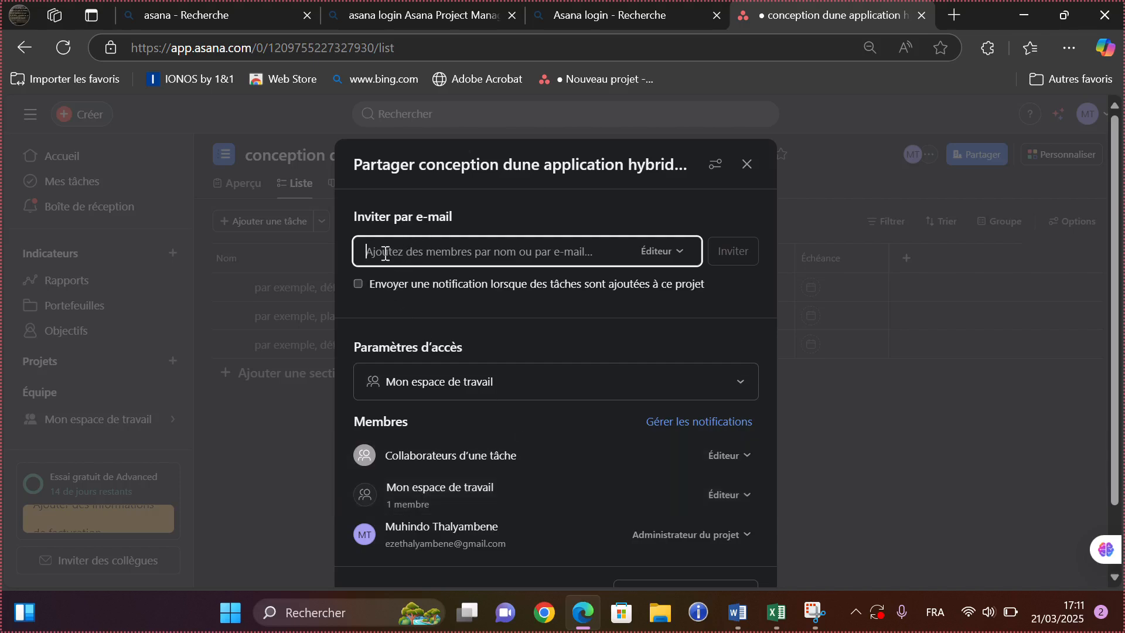
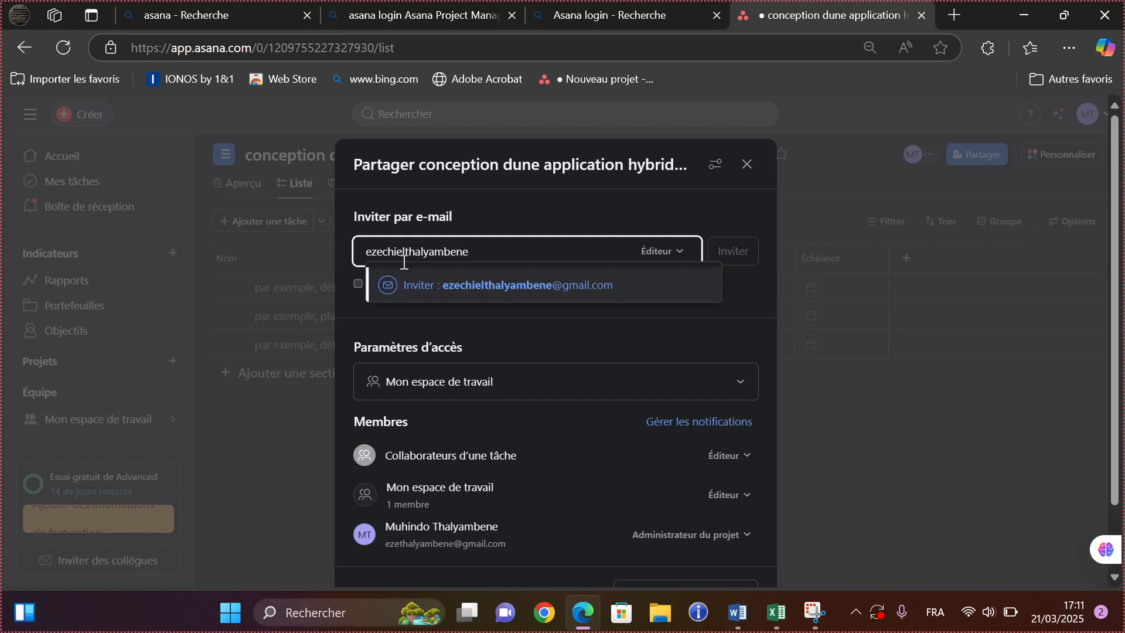
pyautogui.hotkey('alt', 'shift')
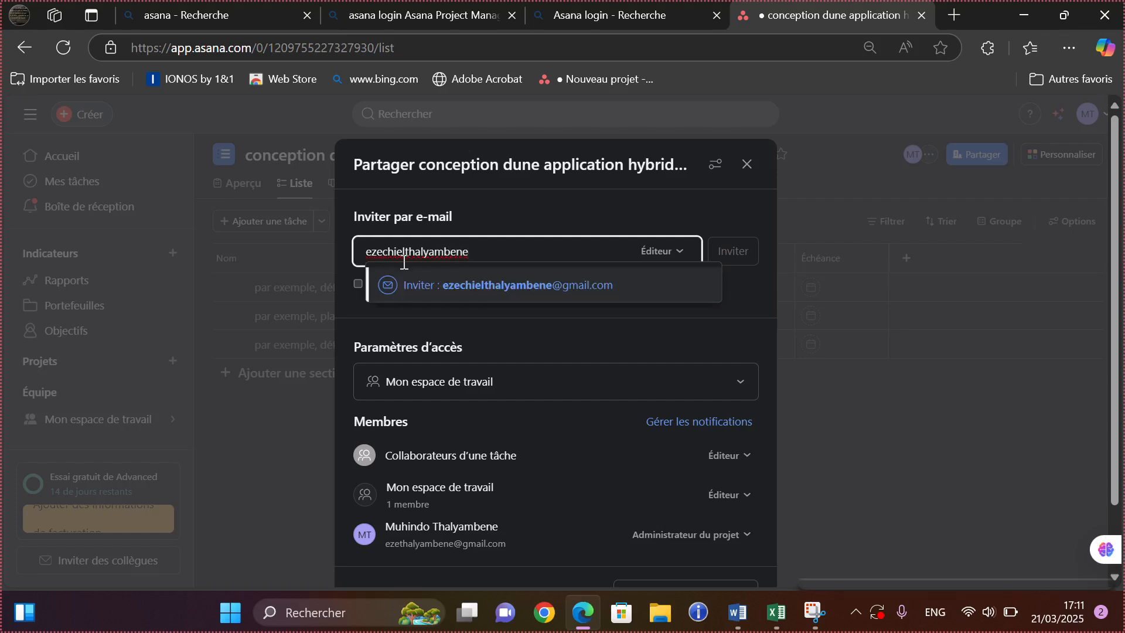
pyautogui.hotkey('alt', 'shift')
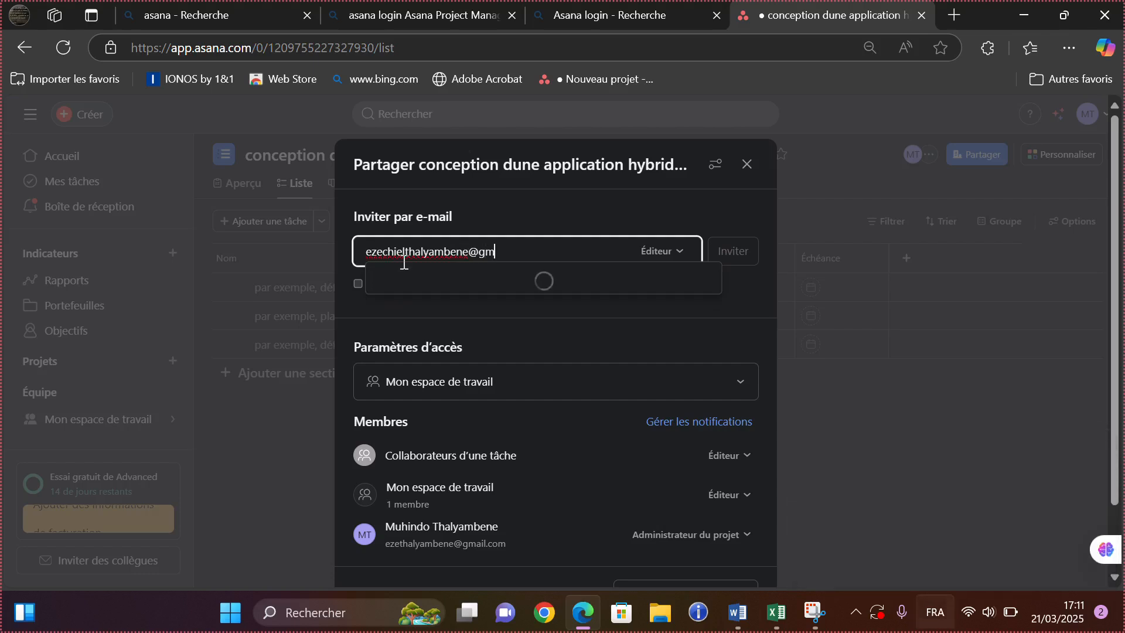
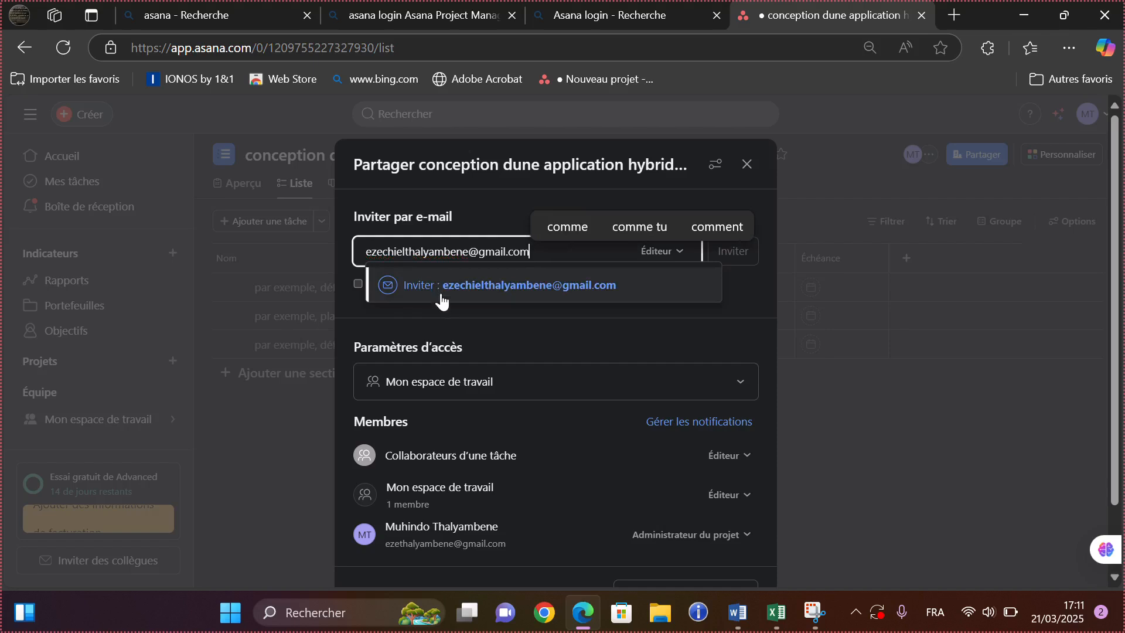
# - Confirm the collaborator's address as a pending Éditeur invitee
pyautogui.click(422, 289)
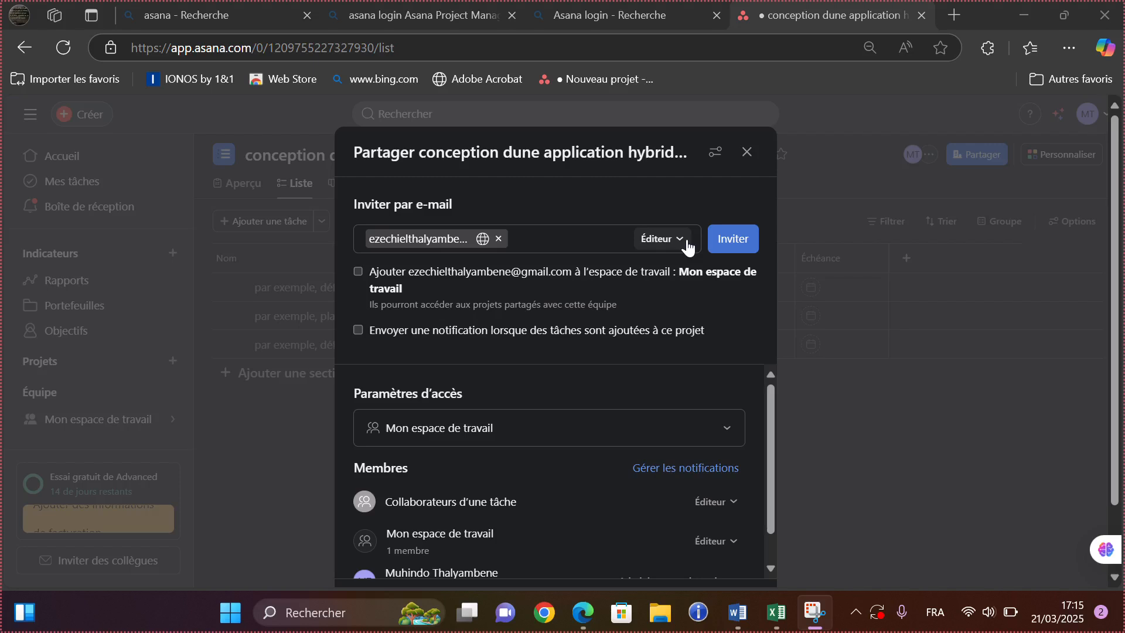
# - Change the project's access setting from Mon espace de travail to Réservé aux membres
pyautogui.click(727, 435)
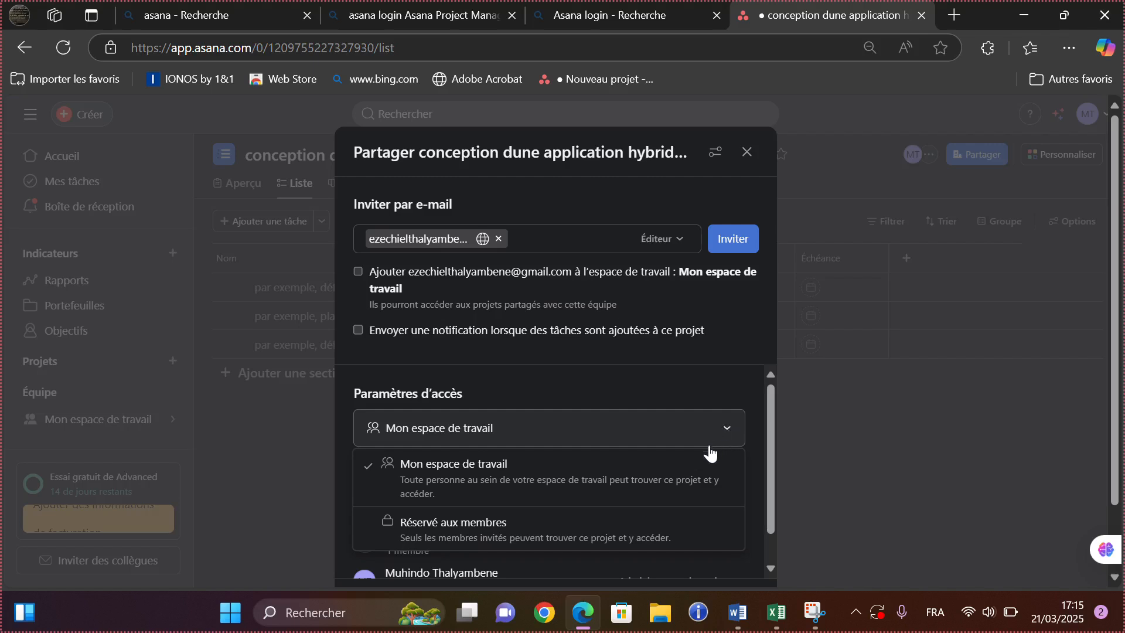
pyautogui.click(549, 479)
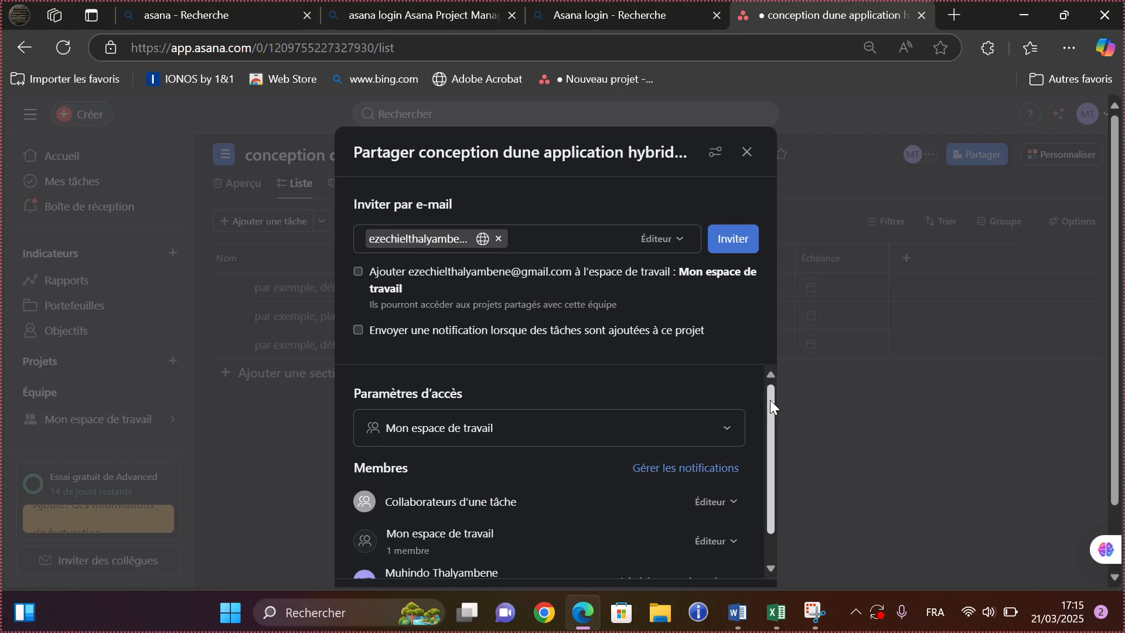
pyautogui.moveTo(772, 400); pyautogui.dragTo(777, 440)
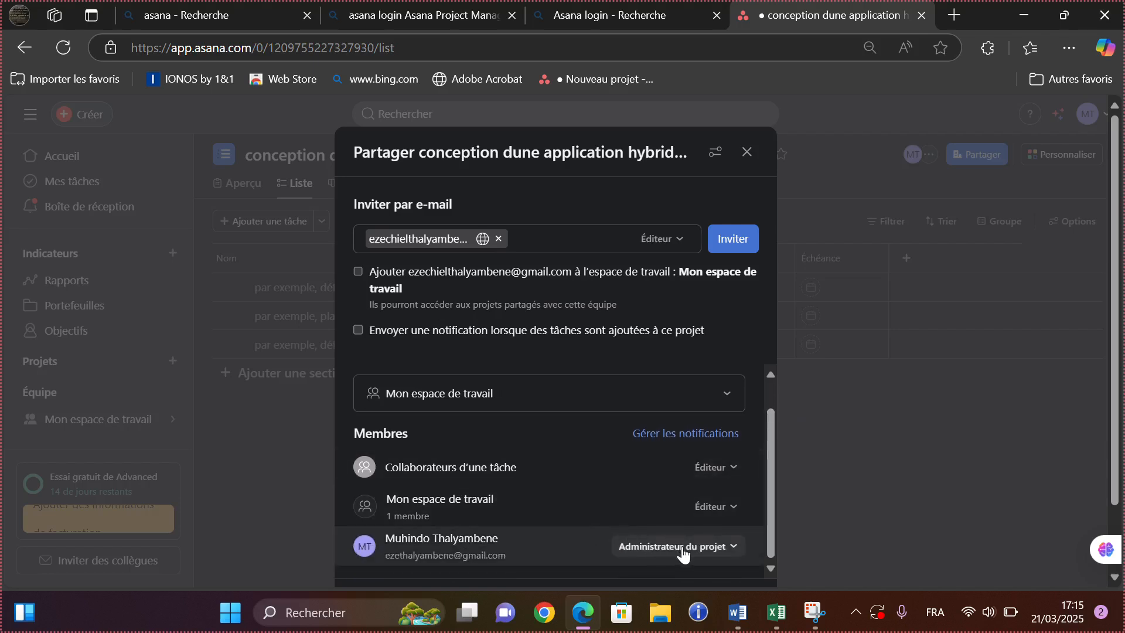
pyautogui.click(730, 397)
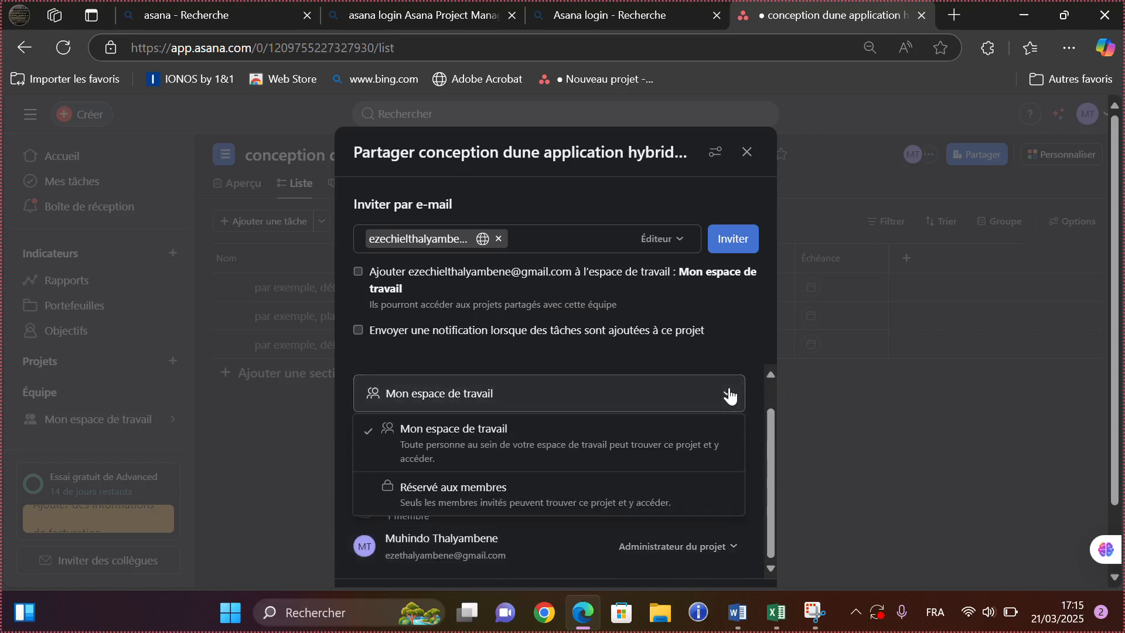
pyautogui.click(613, 493)
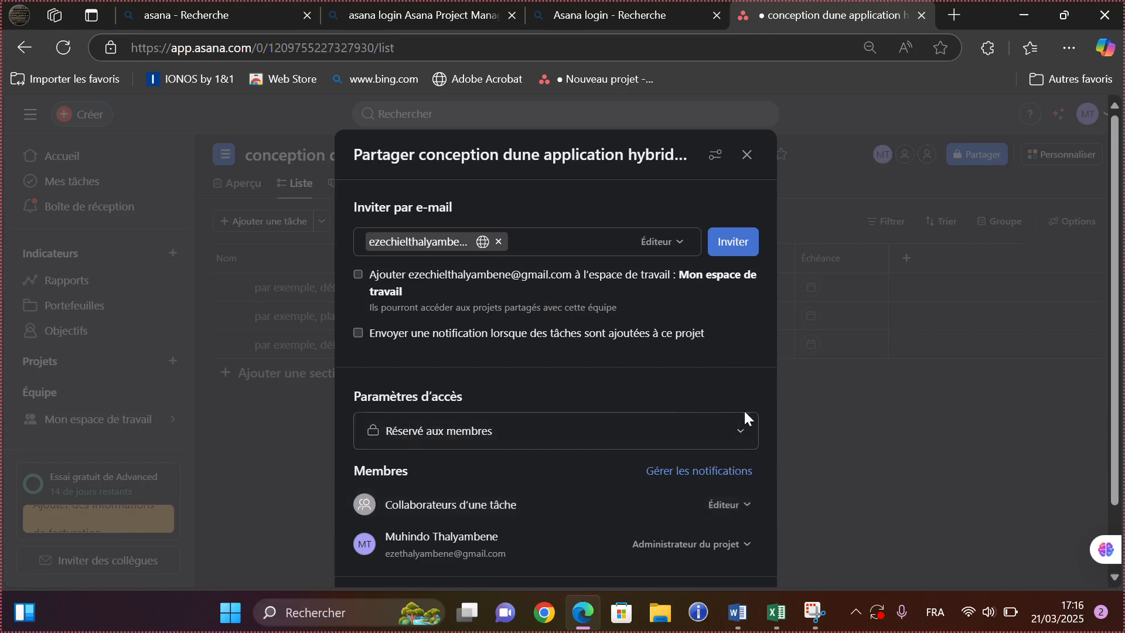
pyautogui.click(742, 434)
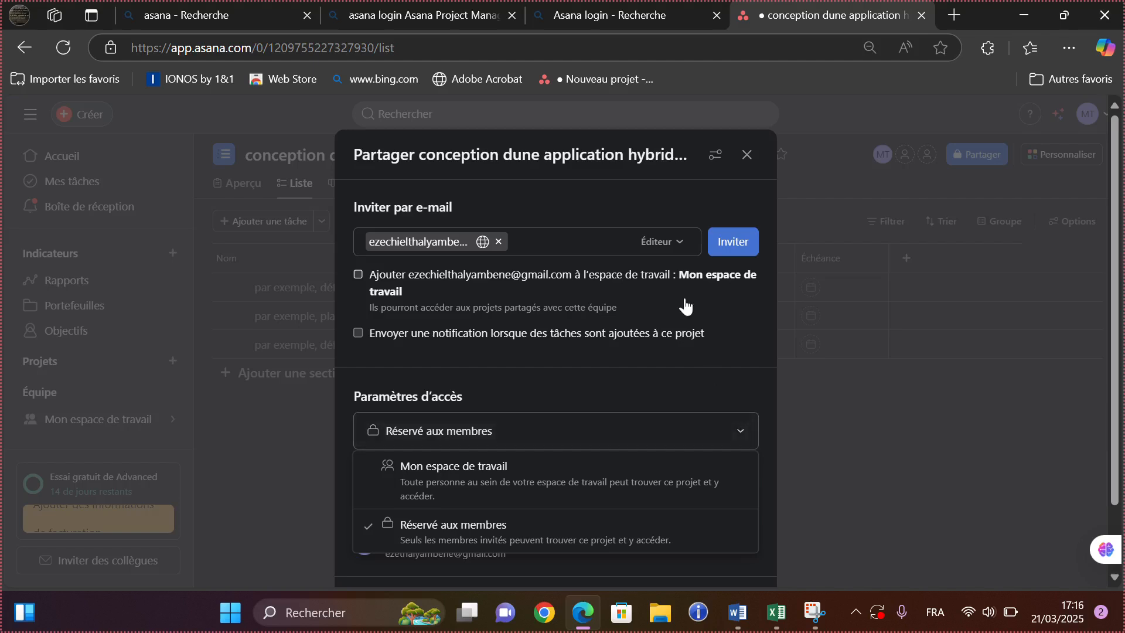
pyautogui.click(468, 23)
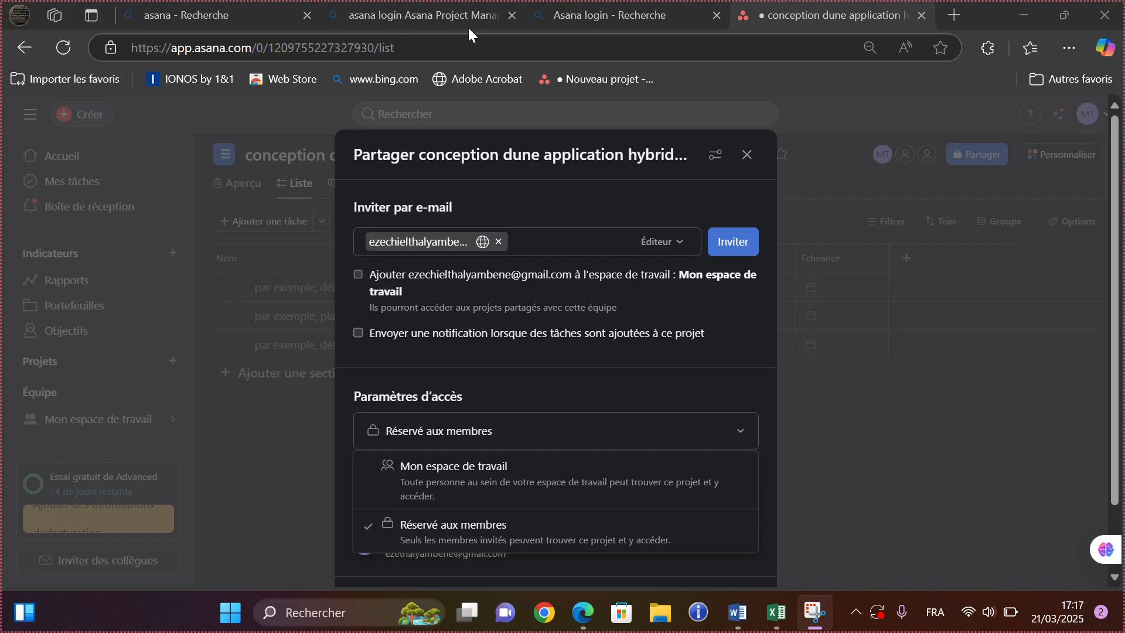
# - Send the invitation to the collaborator and close the Share dialog
pyautogui.click(739, 243)
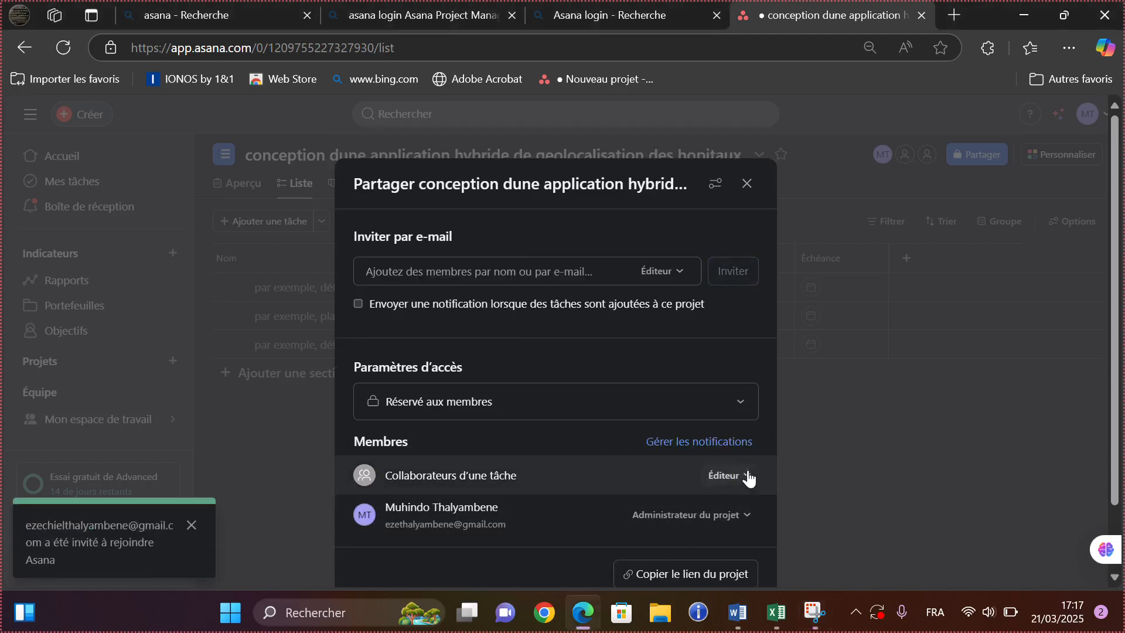
pyautogui.click(1105, 370)
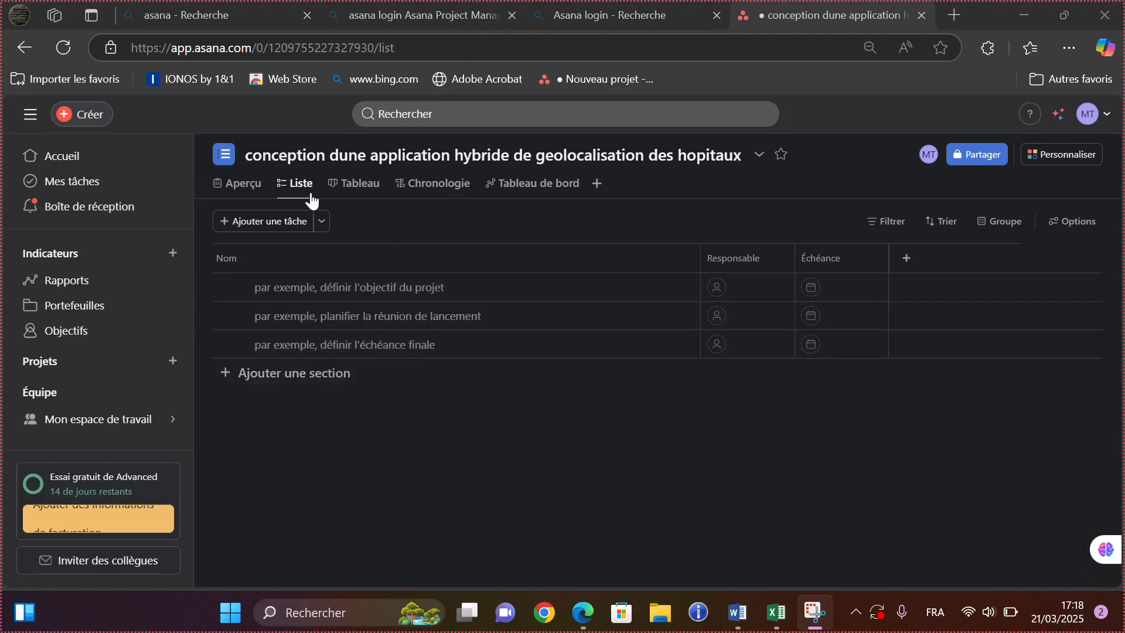
# - Add a new section below Section sans nom and name it 'section1'
pyautogui.click(292, 372)
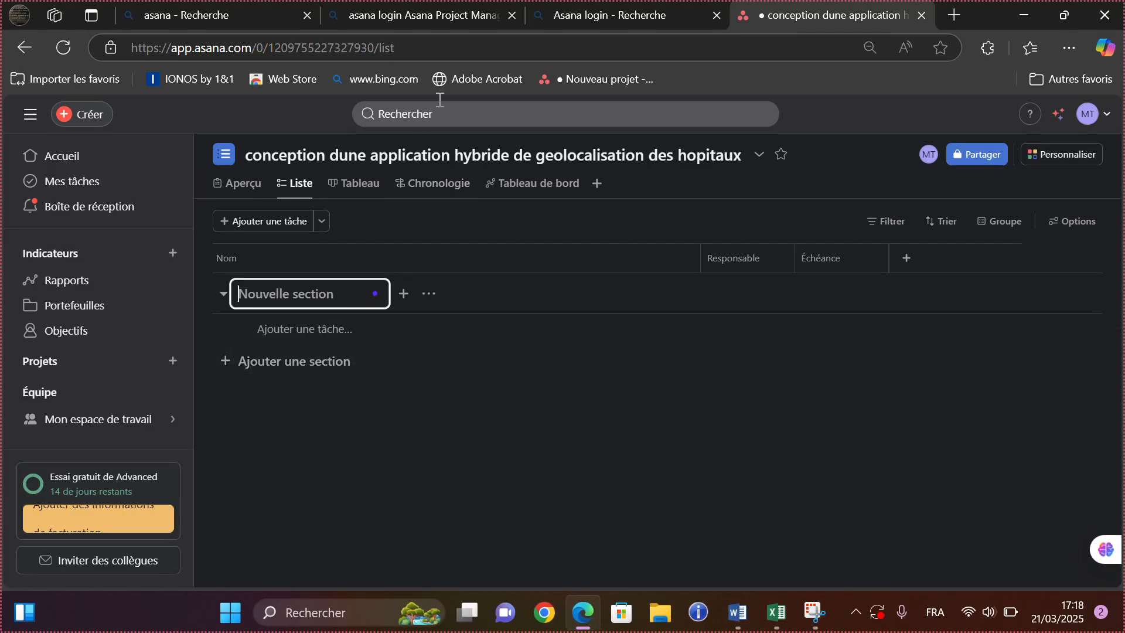
pyautogui.click(467, 29)
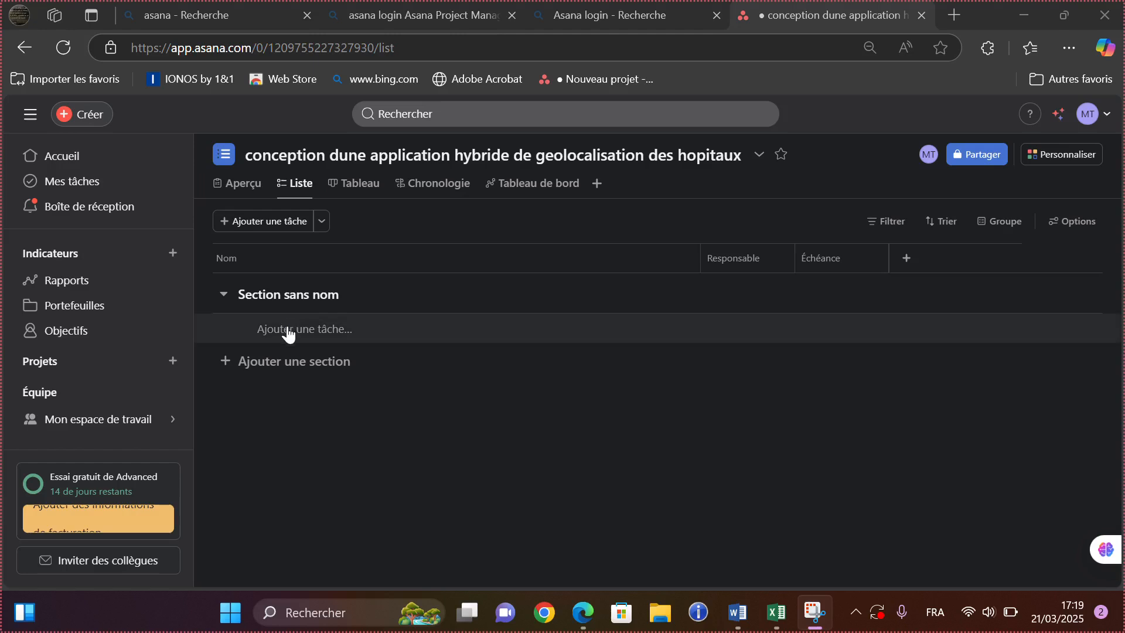
pyautogui.click(268, 371)
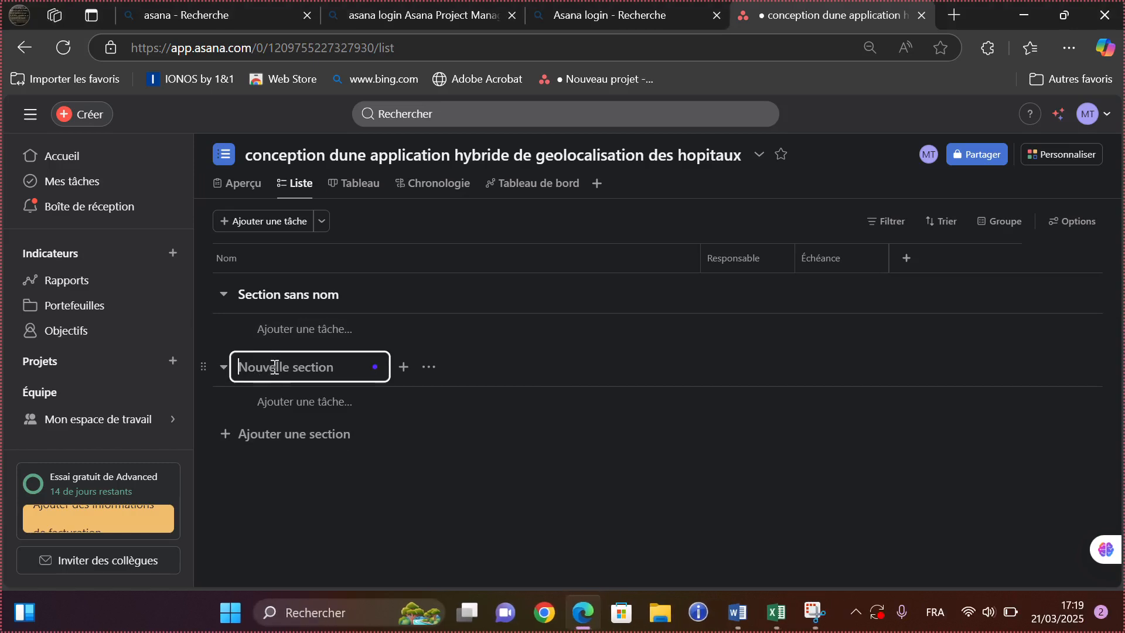
pyautogui.write('se')
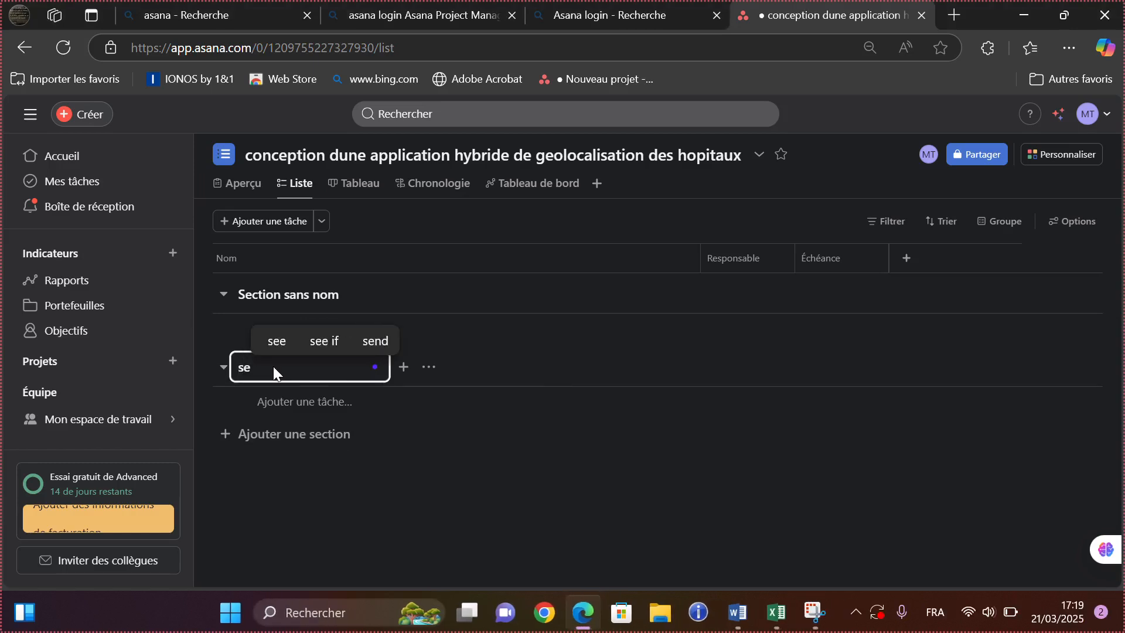
pyautogui.write('i')
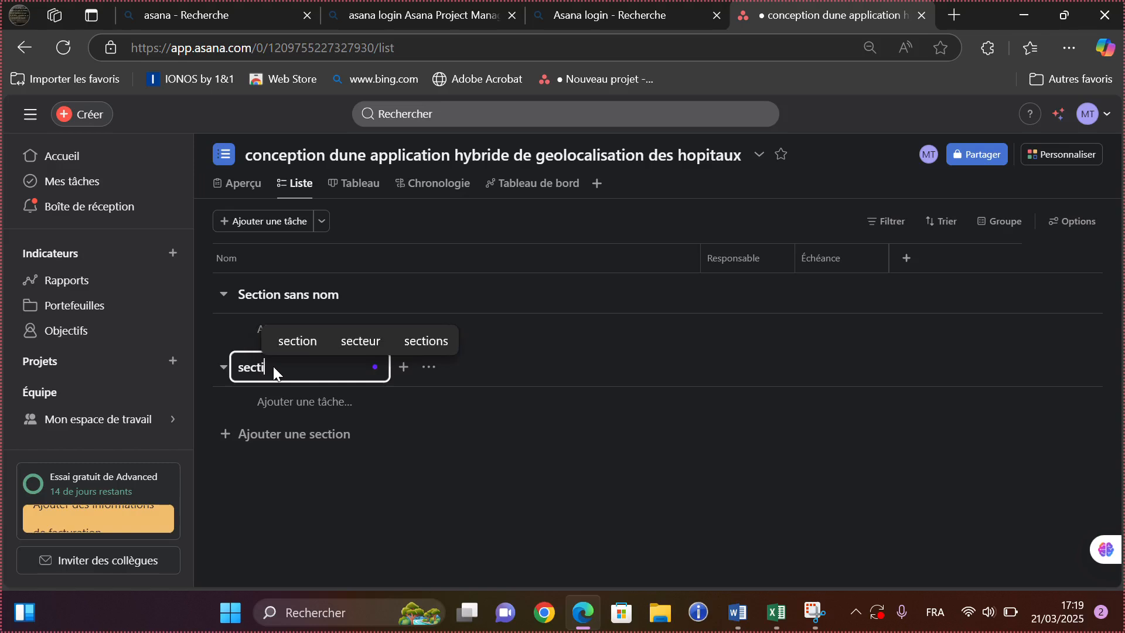
pyautogui.write('on')
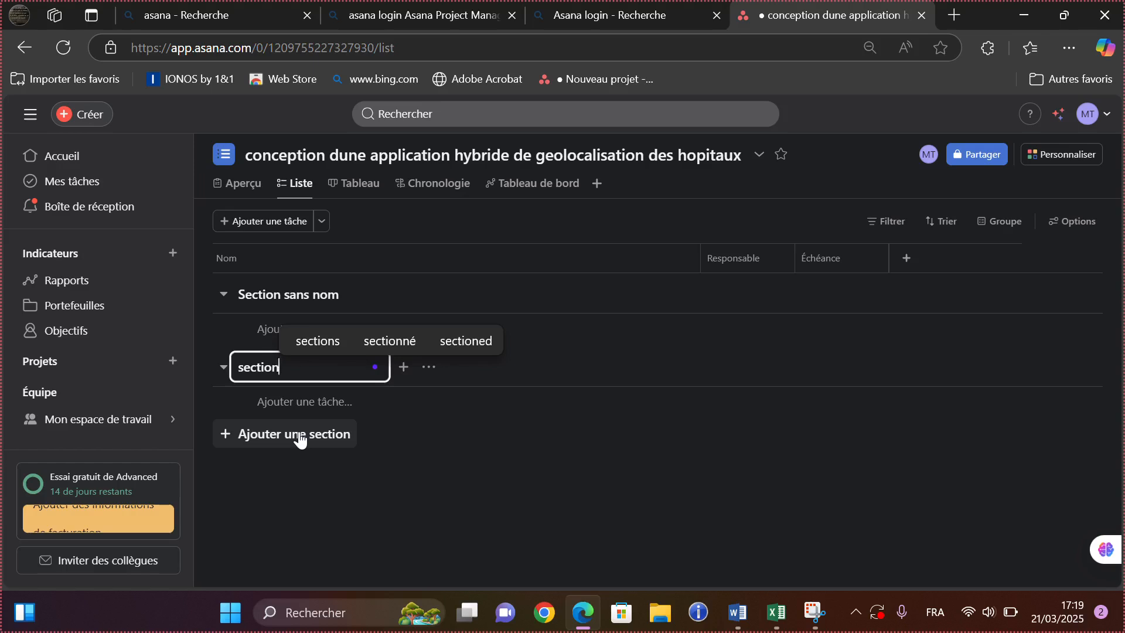
pyautogui.write('1')
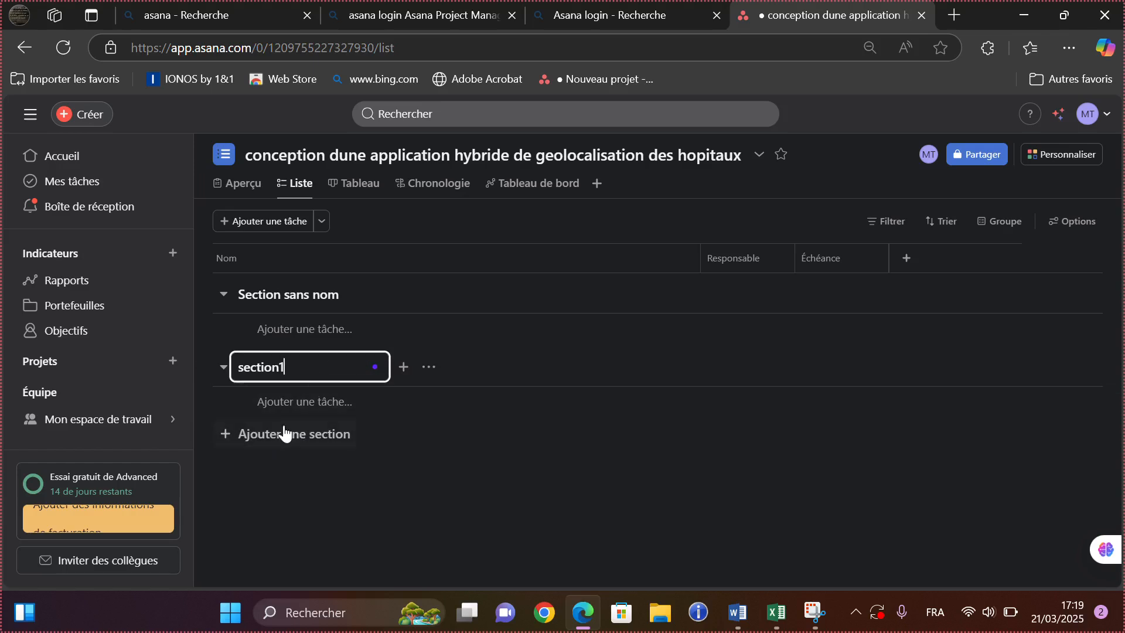
# - Add a task 'section2' under section1, then start a new section named 'section3'
pyautogui.press('Return')
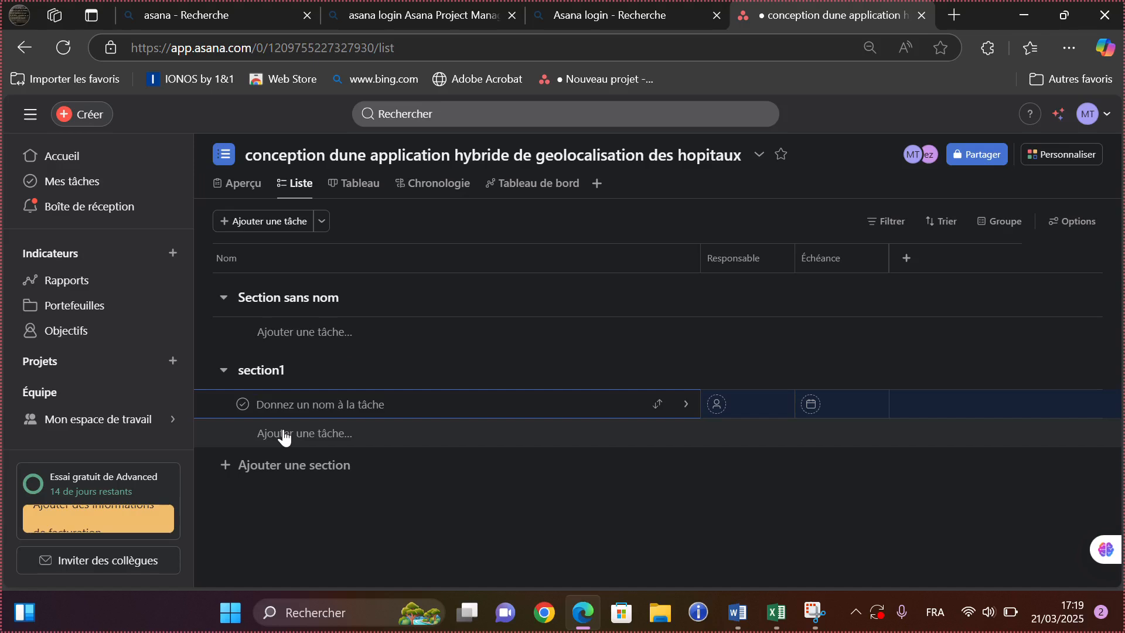
pyautogui.write('s')
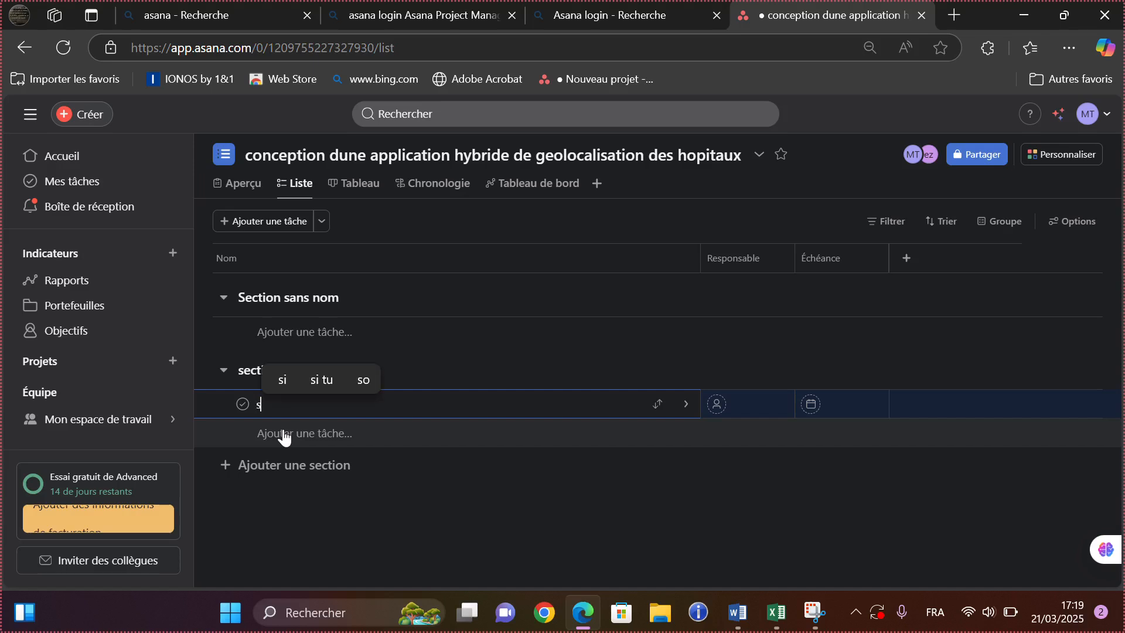
pyautogui.write('ection')
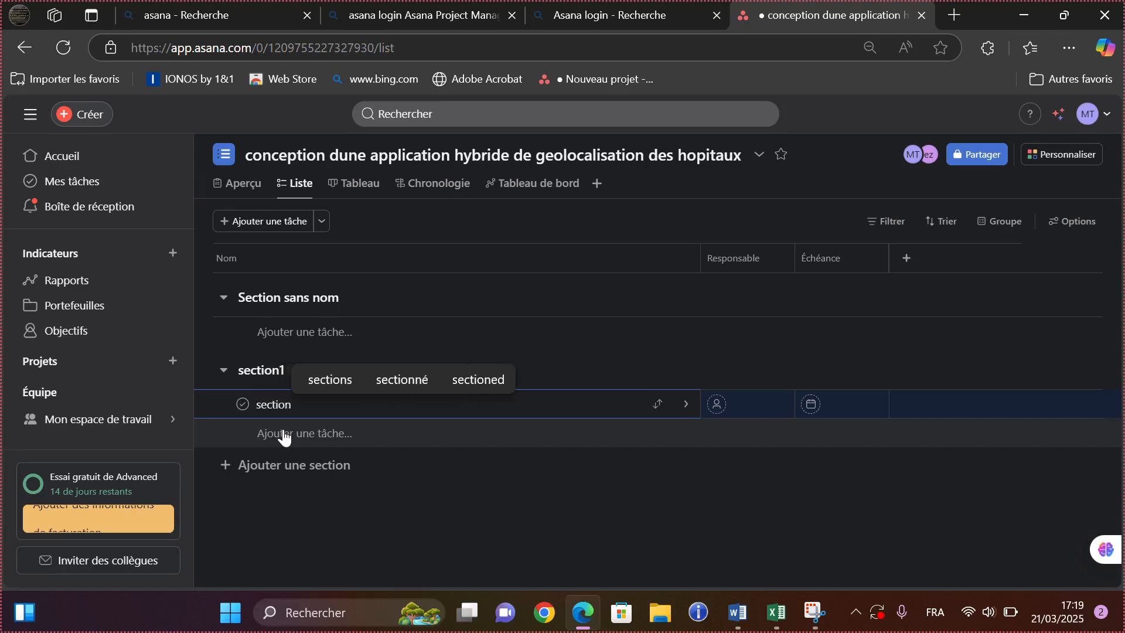
pyautogui.write('2')
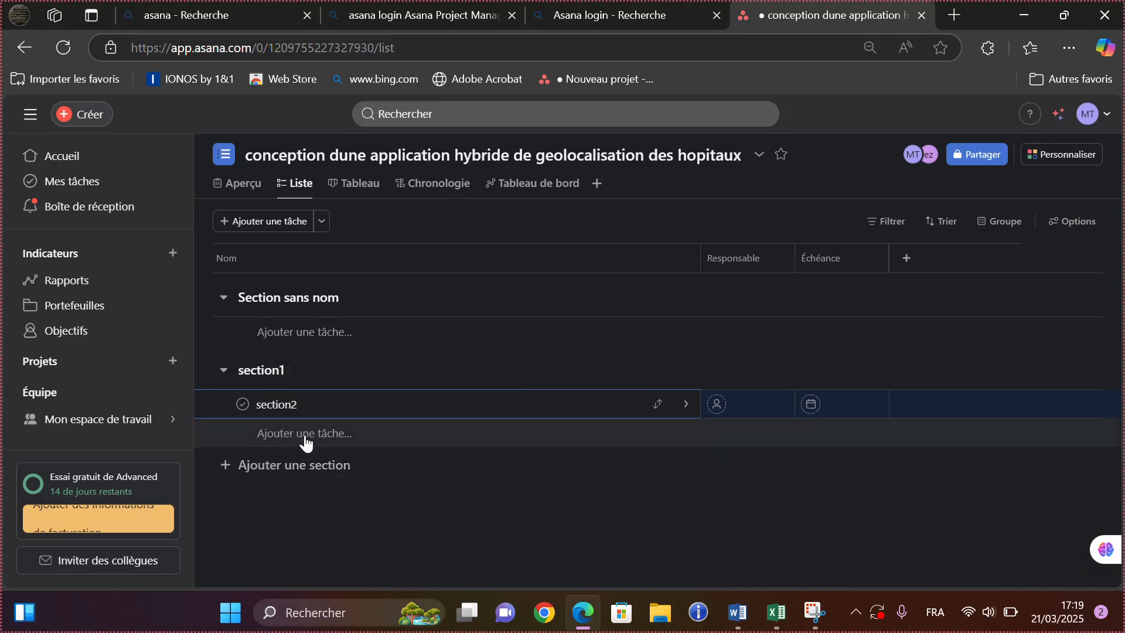
pyautogui.click(281, 467)
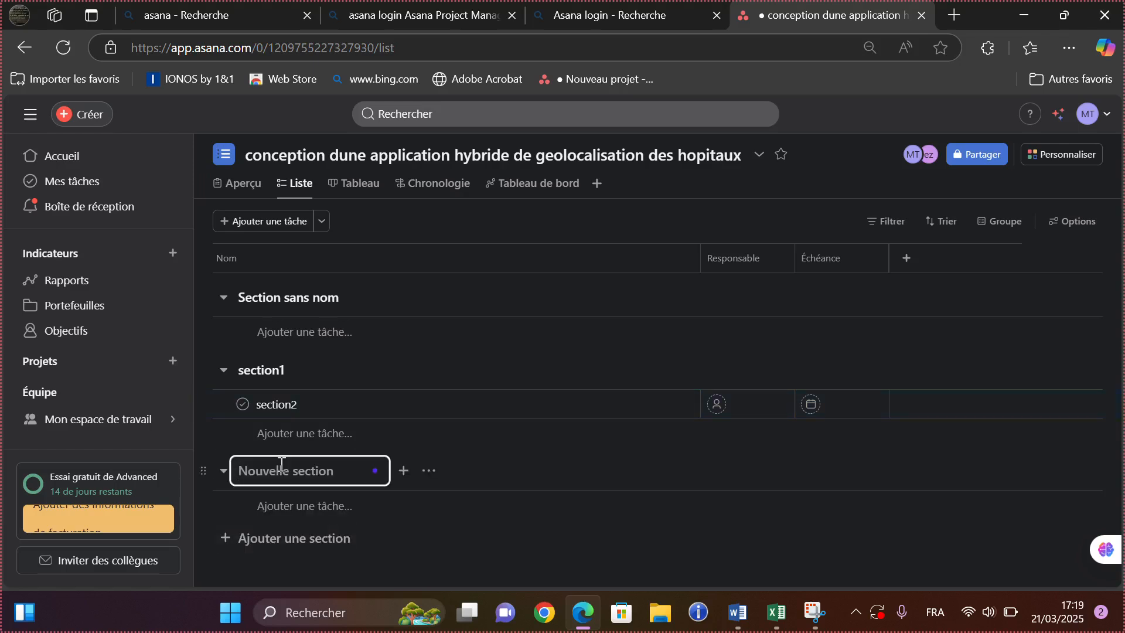
pyautogui.write('se')
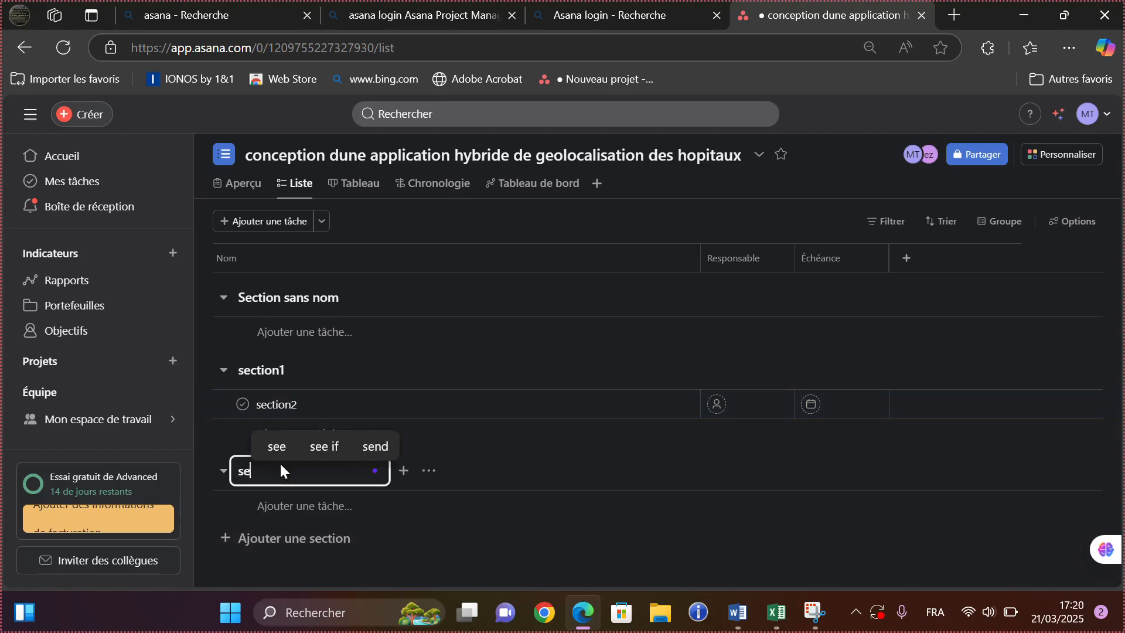
pyautogui.write('ctio')
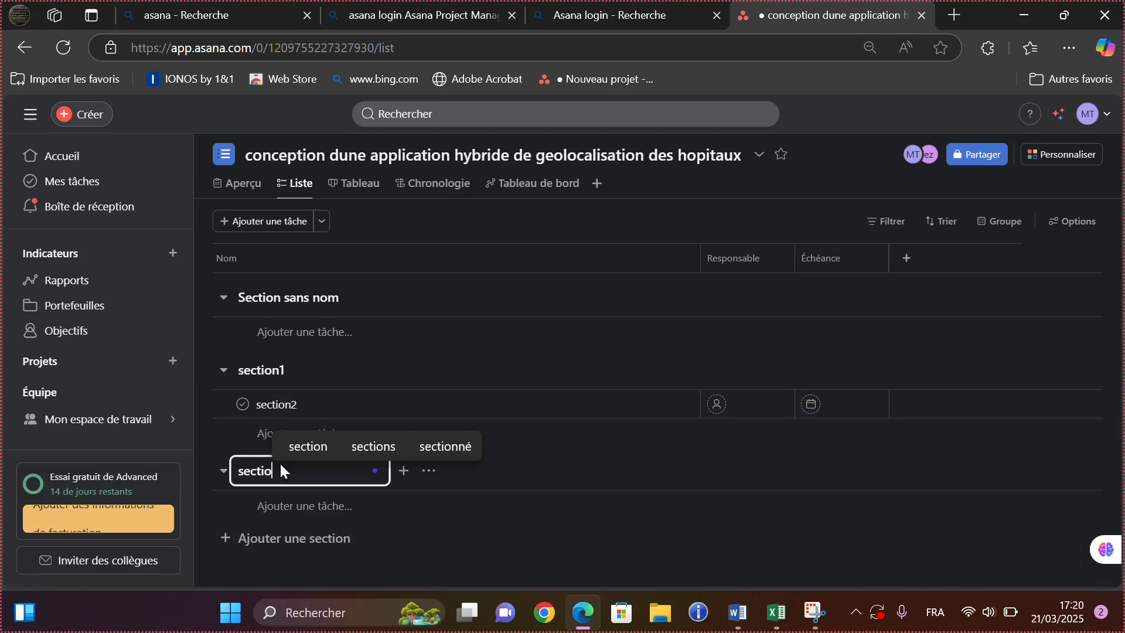
pyautogui.write('n')
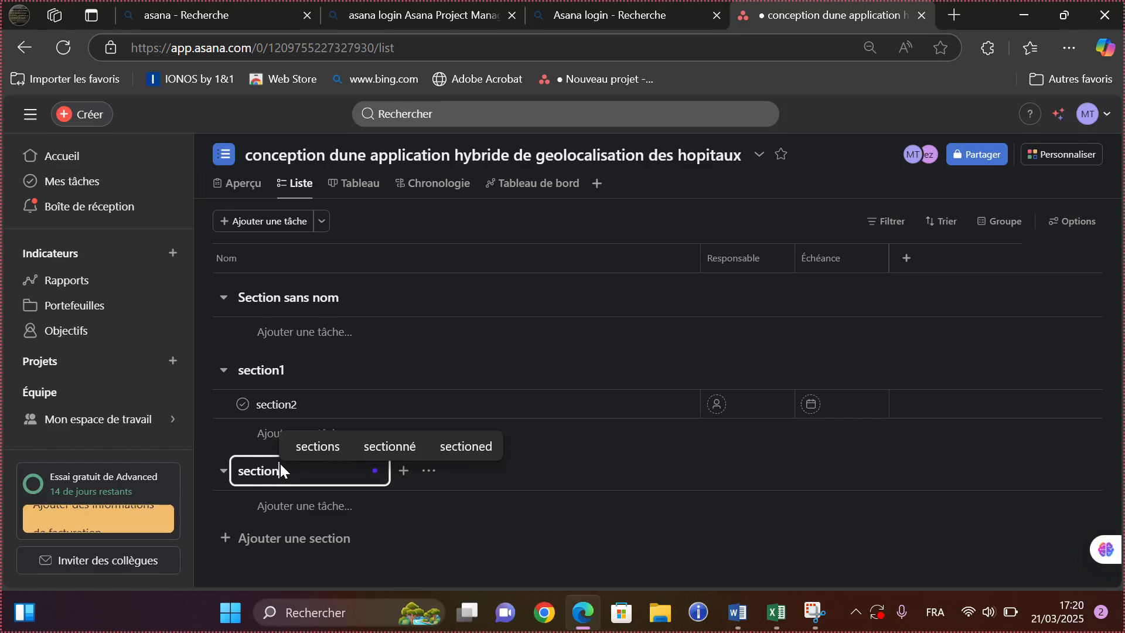
pyautogui.write('3')
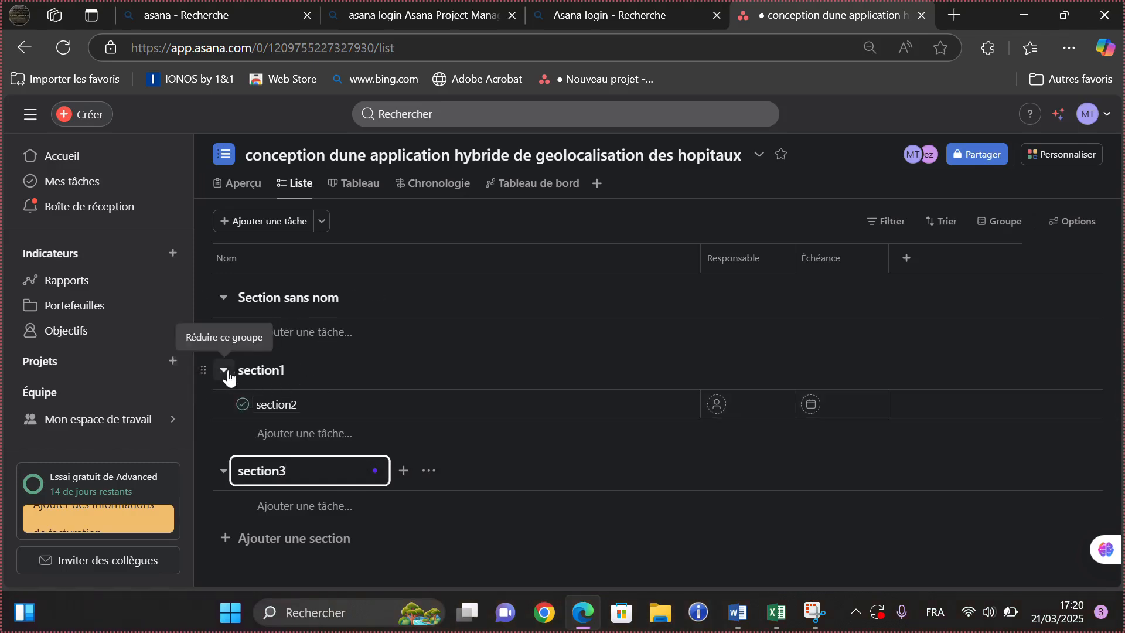
# - Delete the stray section2 task from the list
pyautogui.click(244, 406)
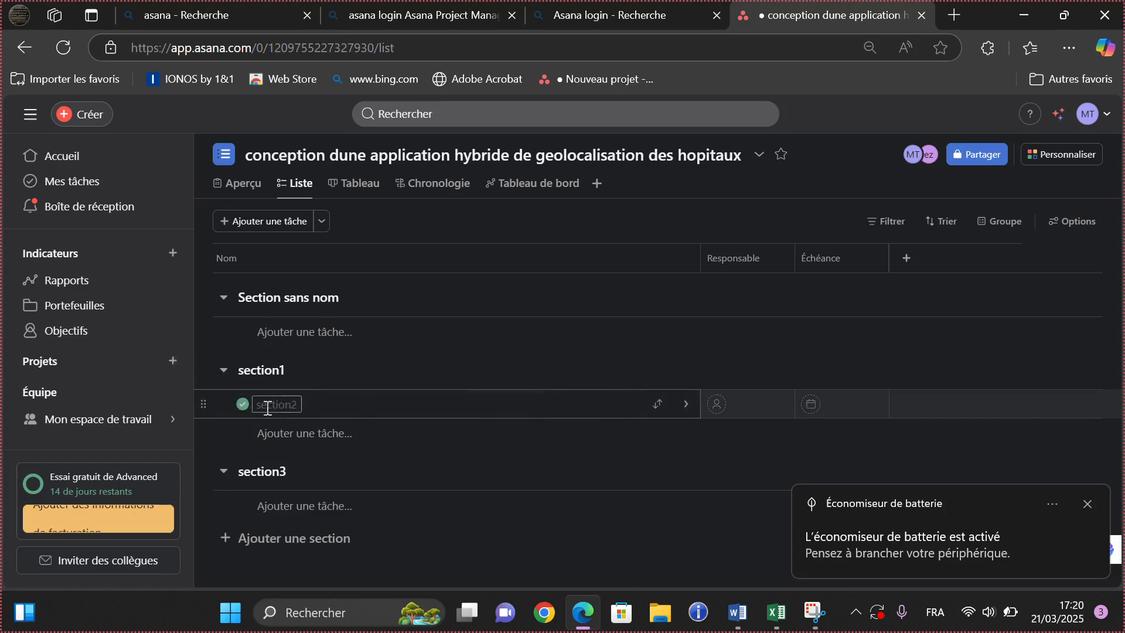
pyautogui.rightClick(245, 409)
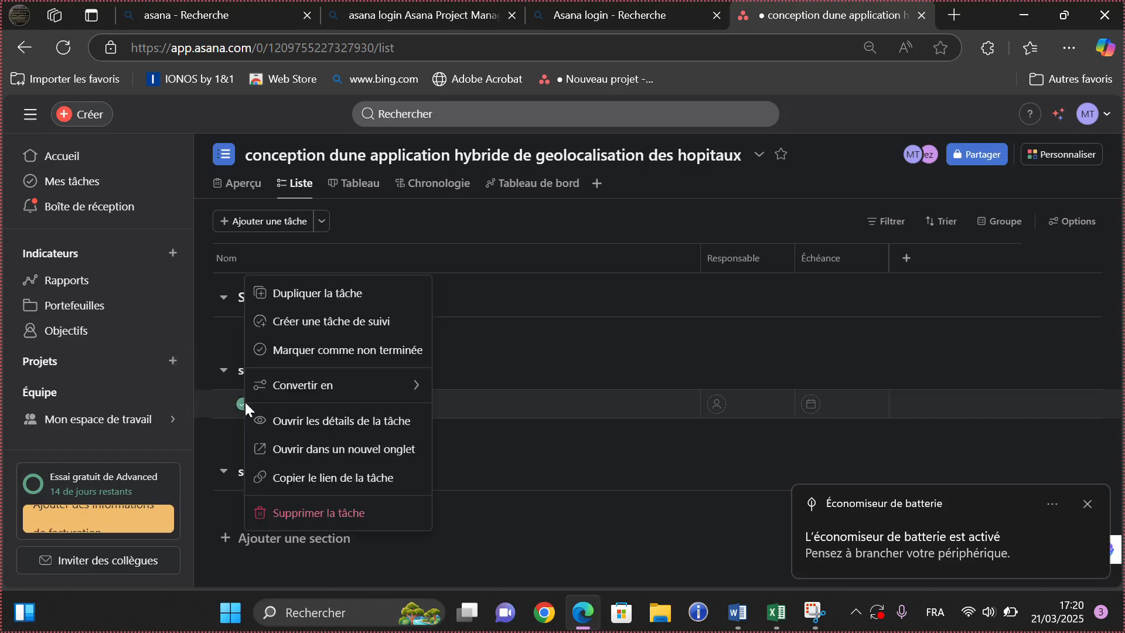
pyautogui.click(320, 513)
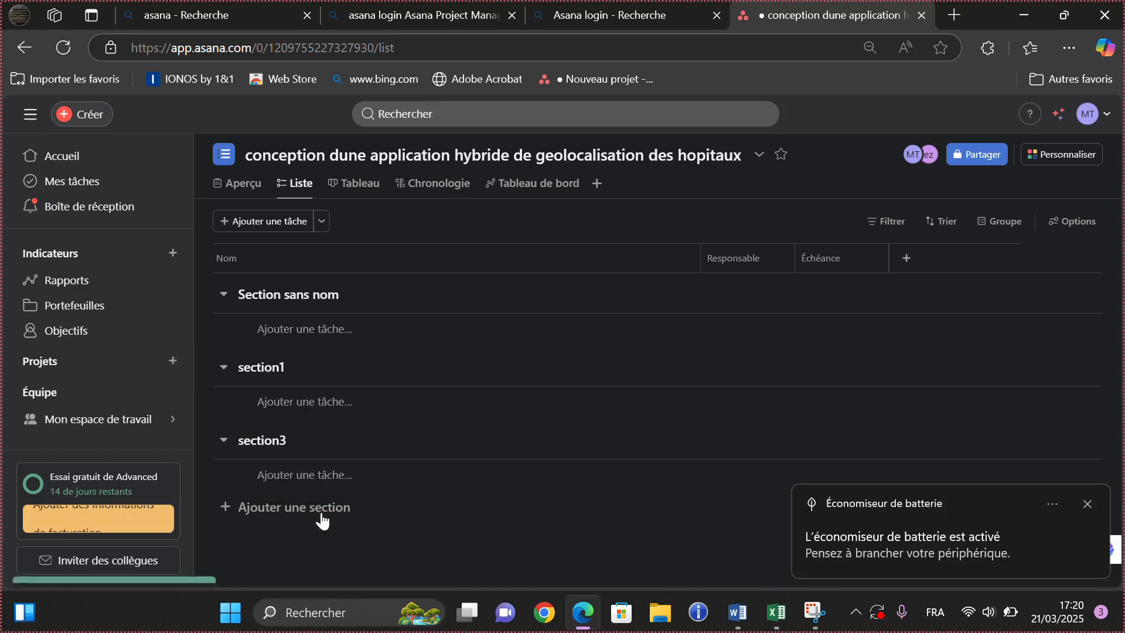
# - Rename section3 to section2 and discard the empty task row beneath it
pyautogui.rightClick(280, 450)
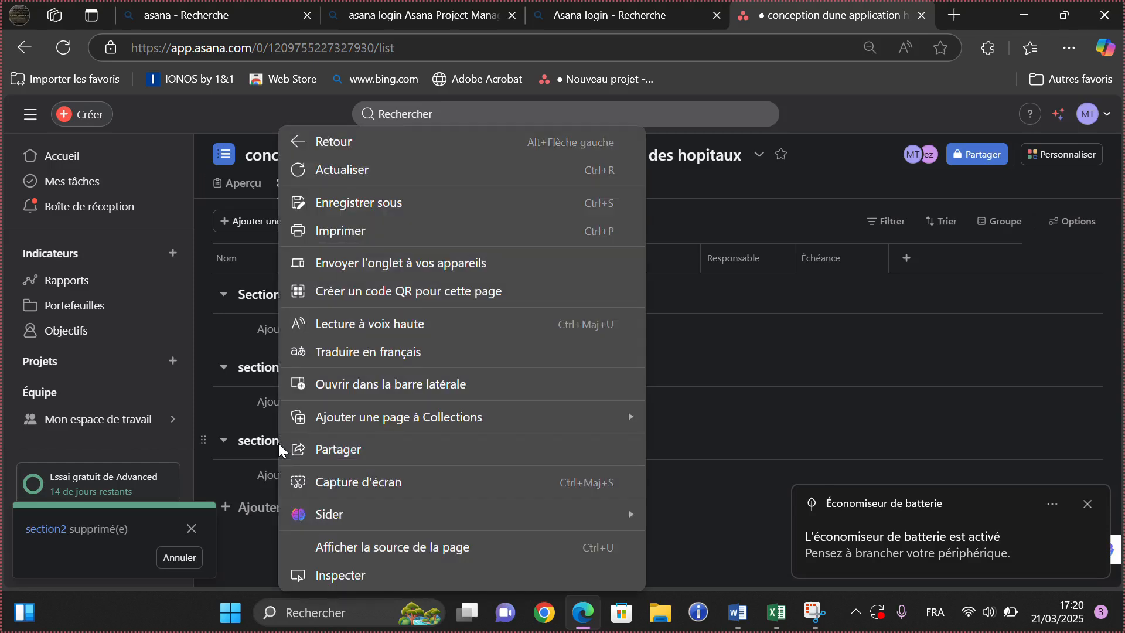
pyautogui.click(252, 424)
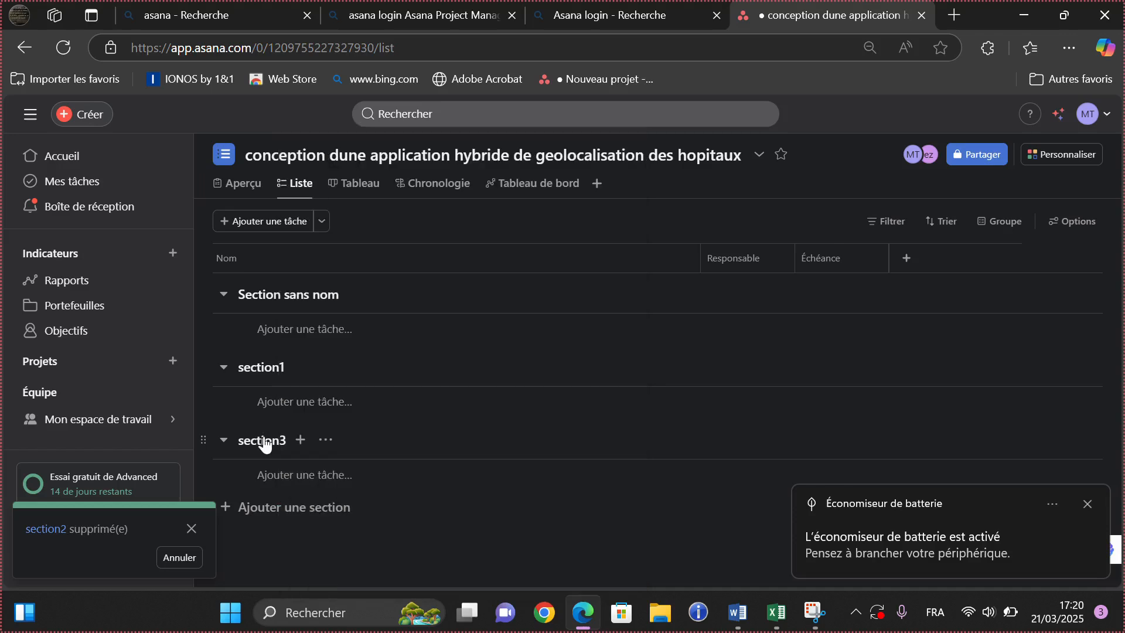
pyautogui.doubleClick(265, 445)
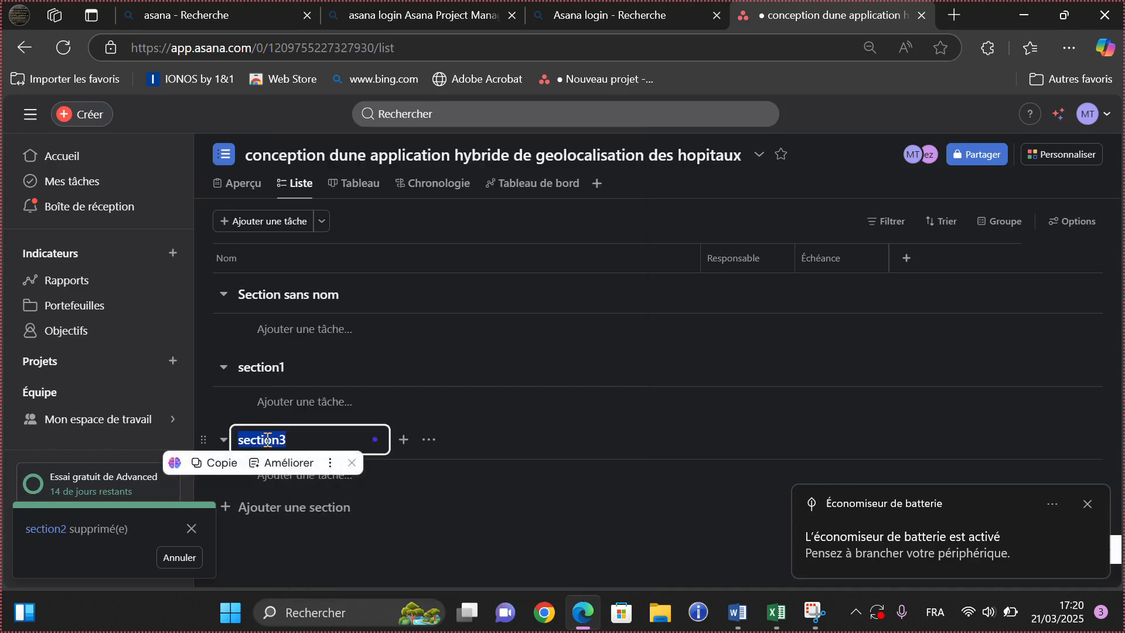
pyautogui.click(294, 437)
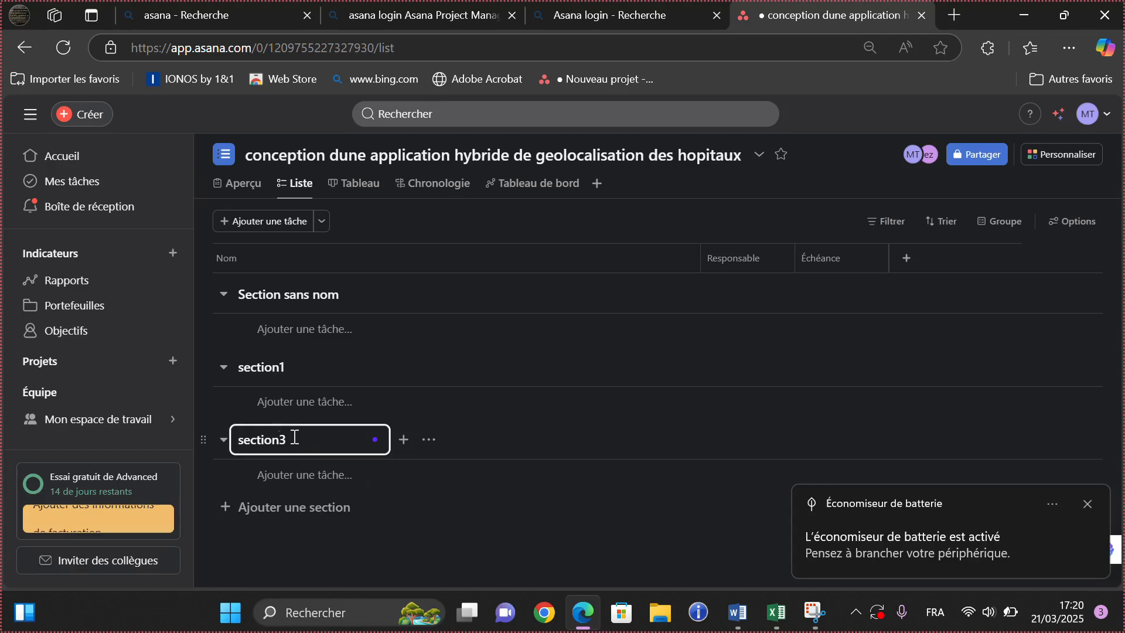
pyautogui.press('BackSpace')
pyautogui.write('2')
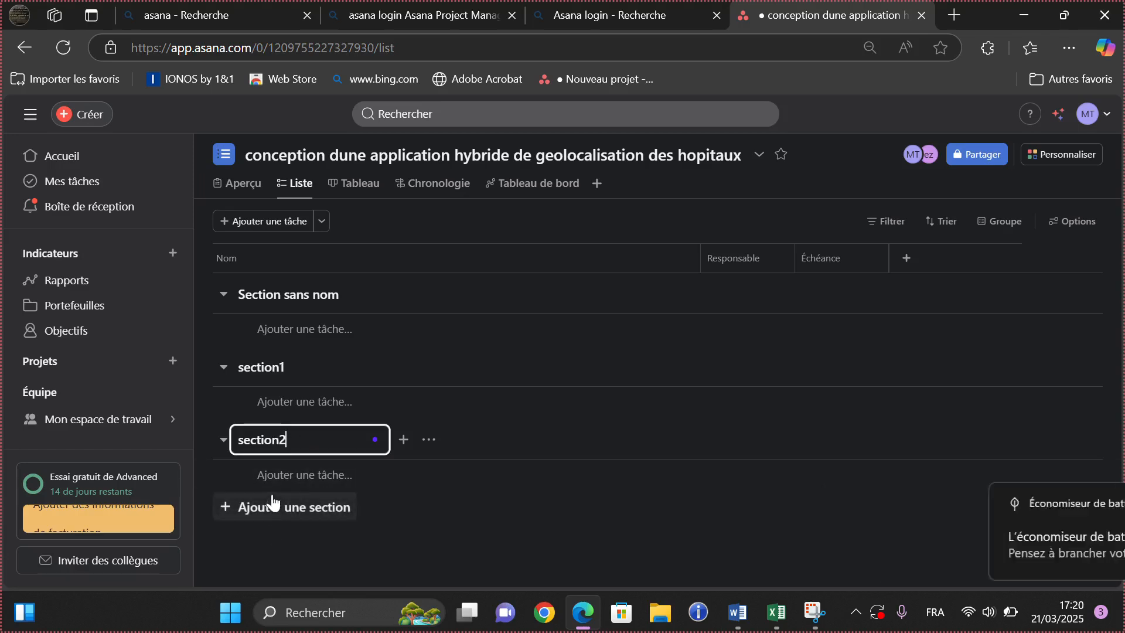
pyautogui.press('Return')
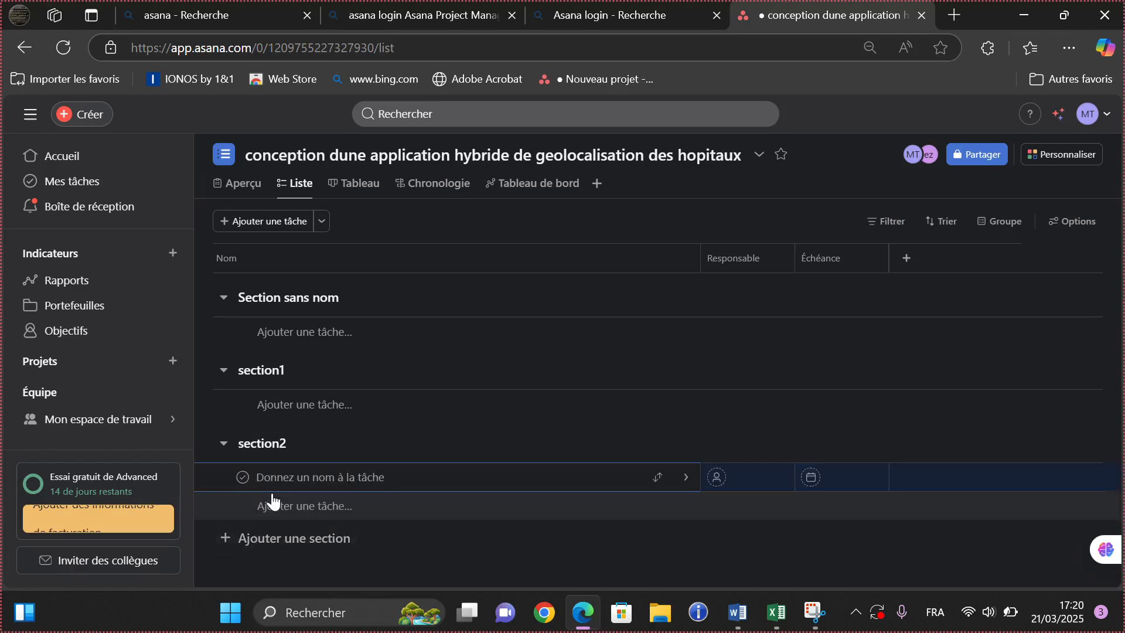
pyautogui.click(278, 538)
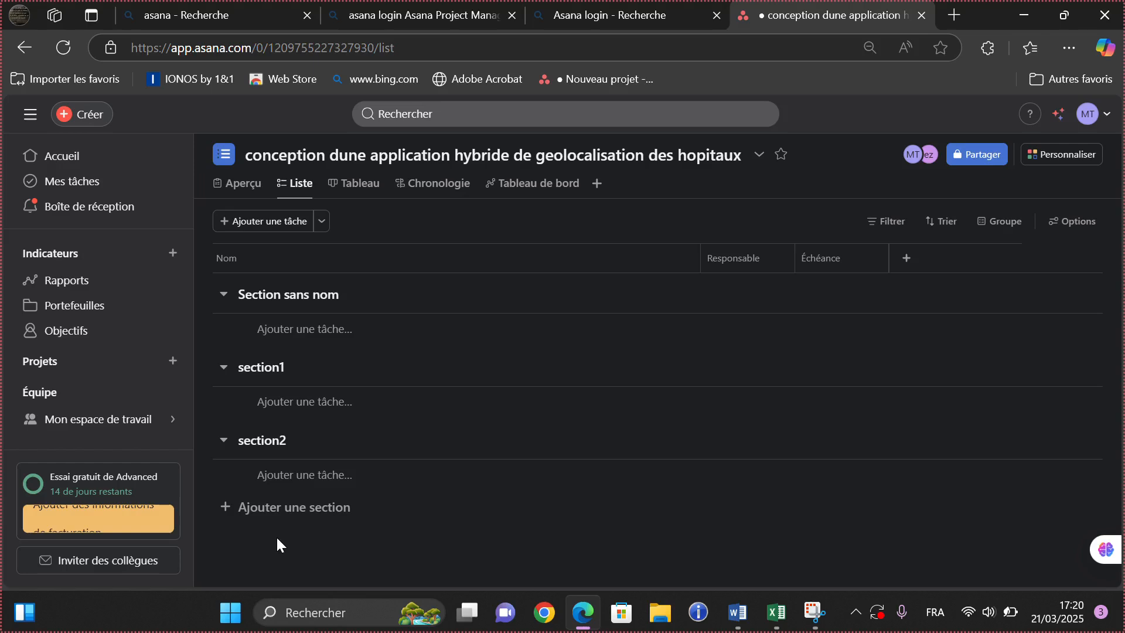
# - Add a new section named section3 below section2
pyautogui.press('Tab')
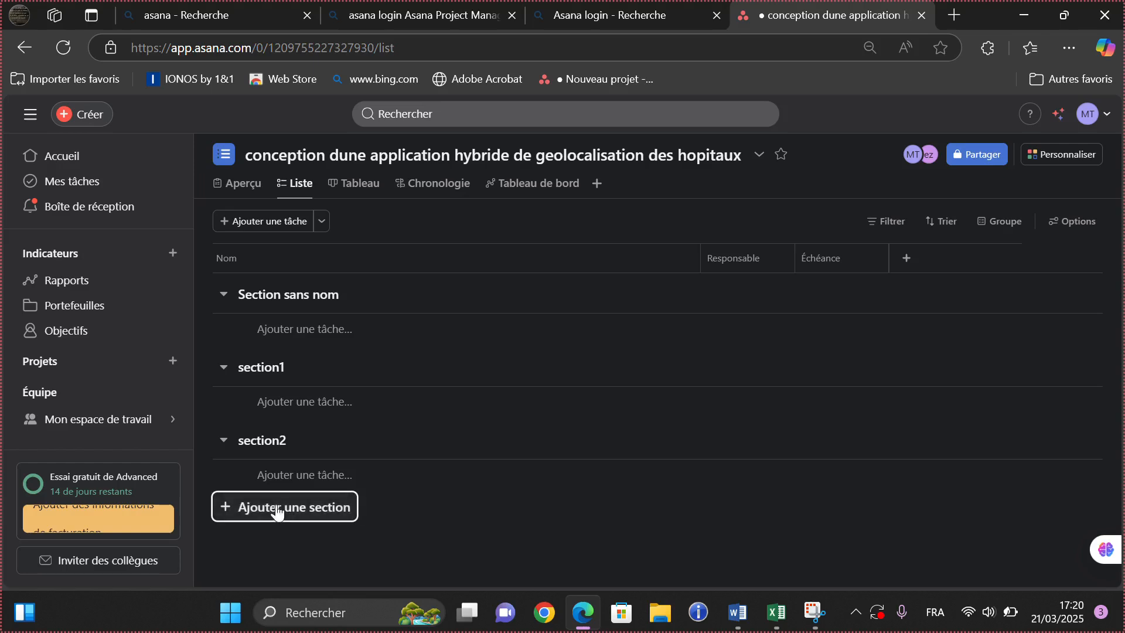
pyautogui.click(264, 515)
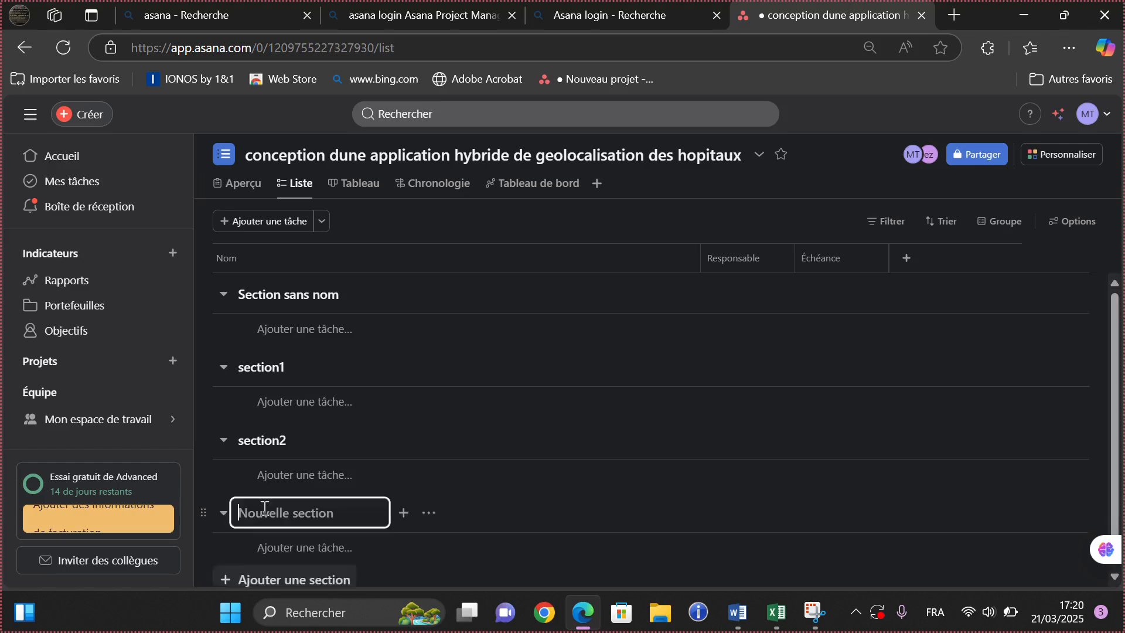
pyautogui.write('sec')
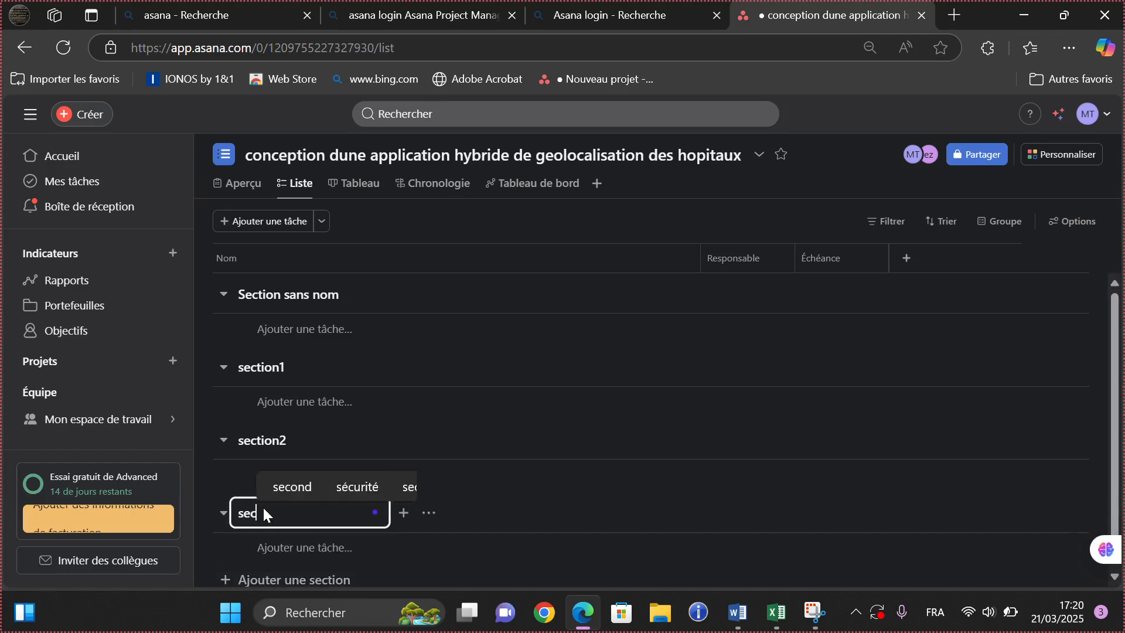
pyautogui.write('tion')
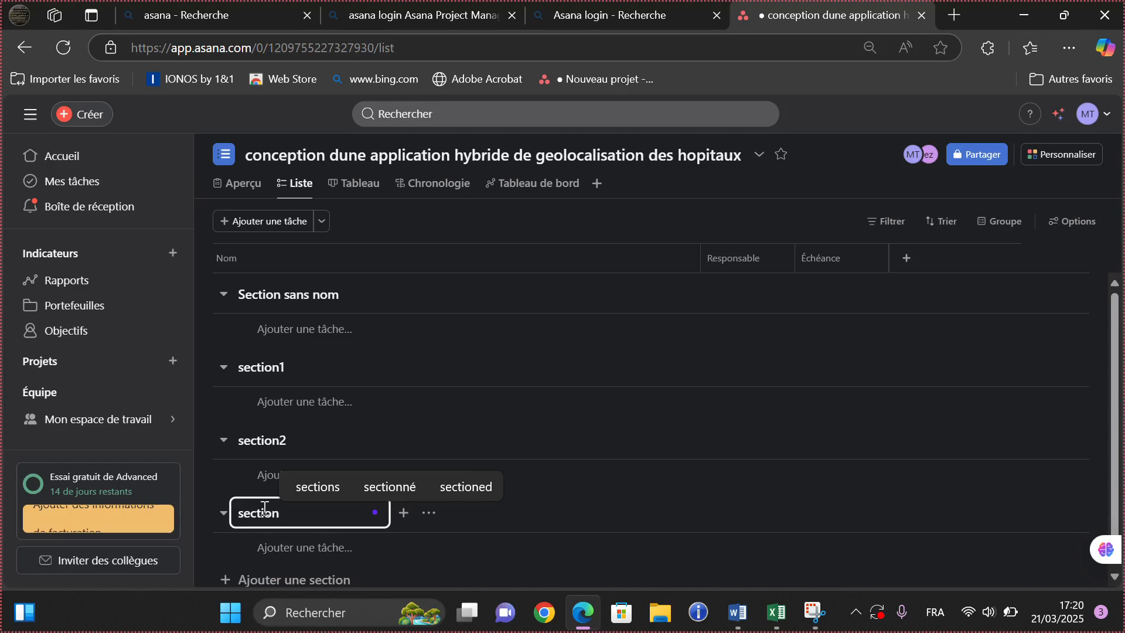
pyautogui.write('3')
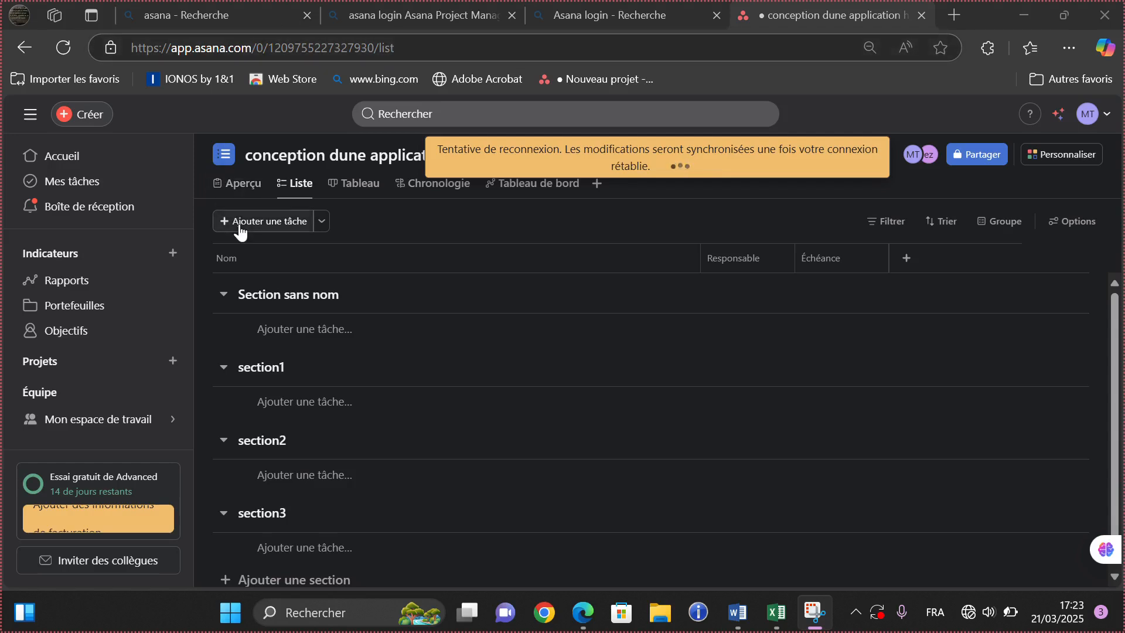
# - Replace 'Section' in the first section's title with one weary-face emoji, leaving it before 'sans nom'
pyautogui.rightClick(235, 299)
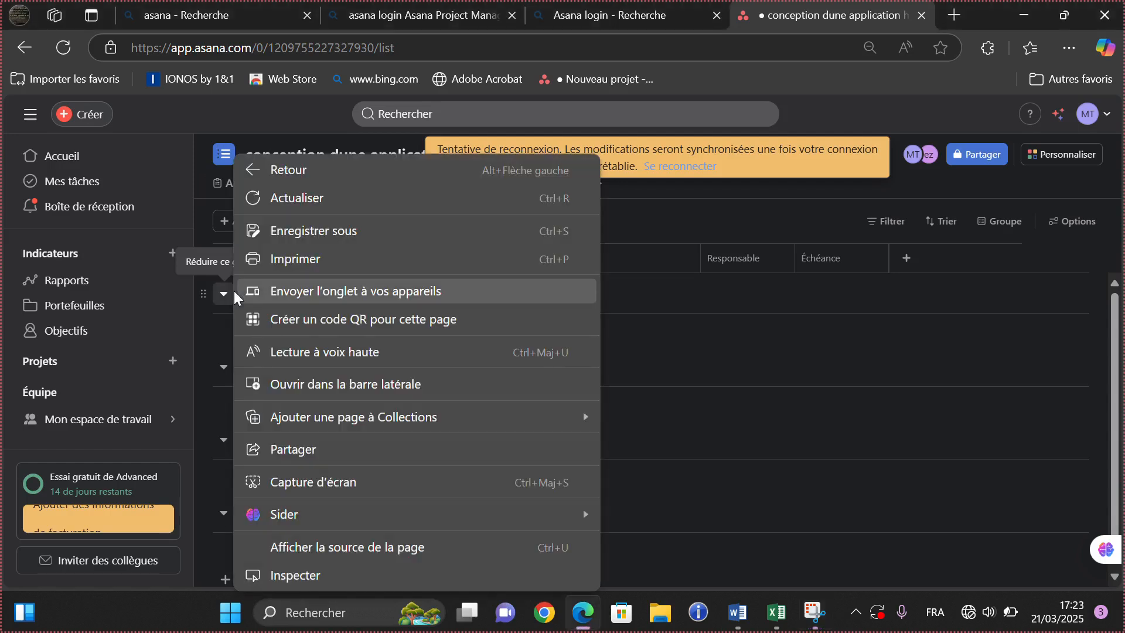
pyautogui.click(204, 336)
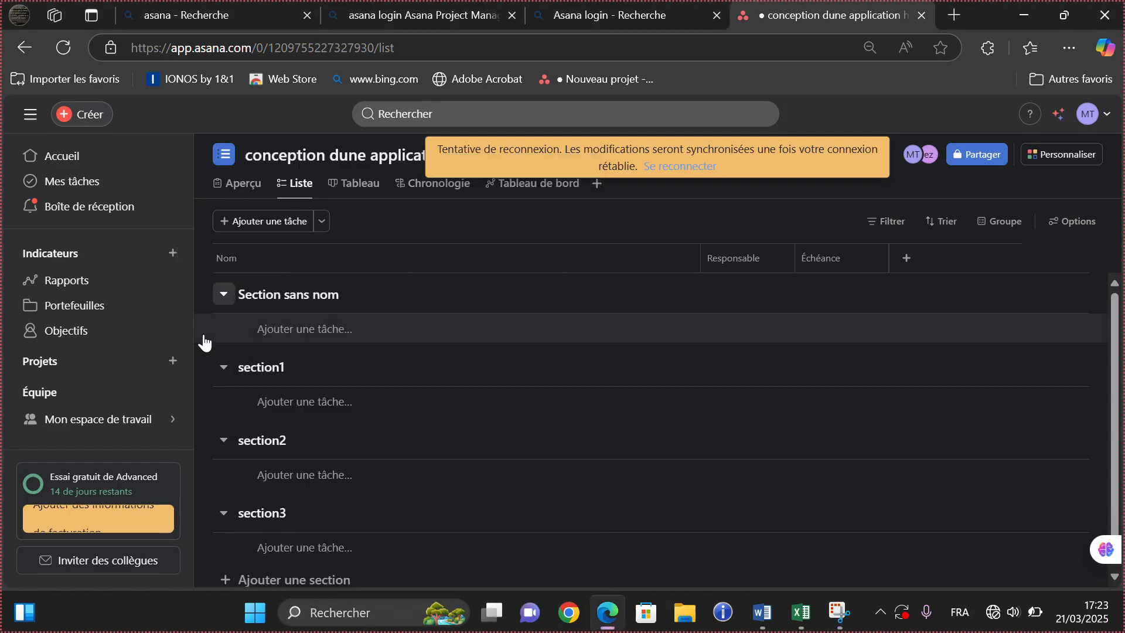
pyautogui.click(246, 301)
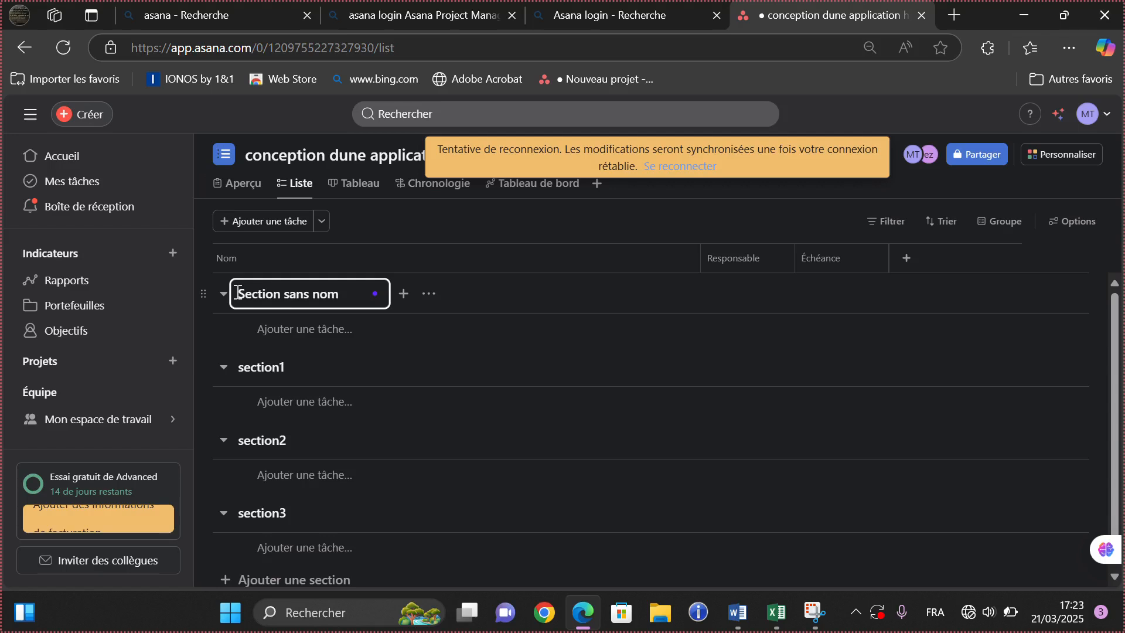
pyautogui.doubleClick(238, 293)
pyautogui.rightClick(237, 297)
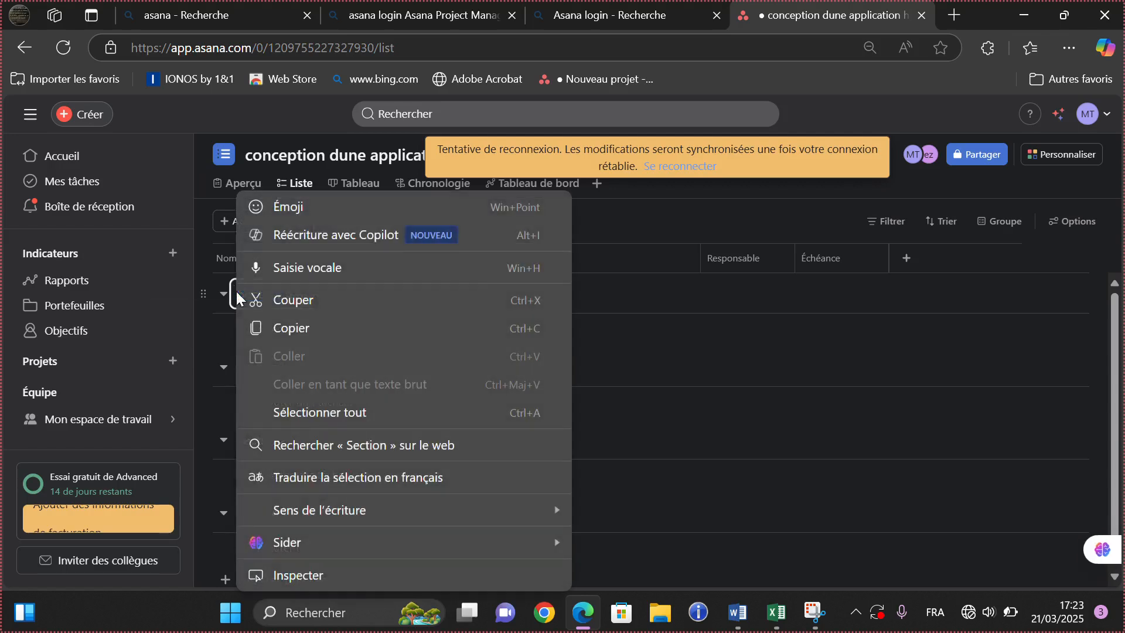
pyautogui.click(287, 208)
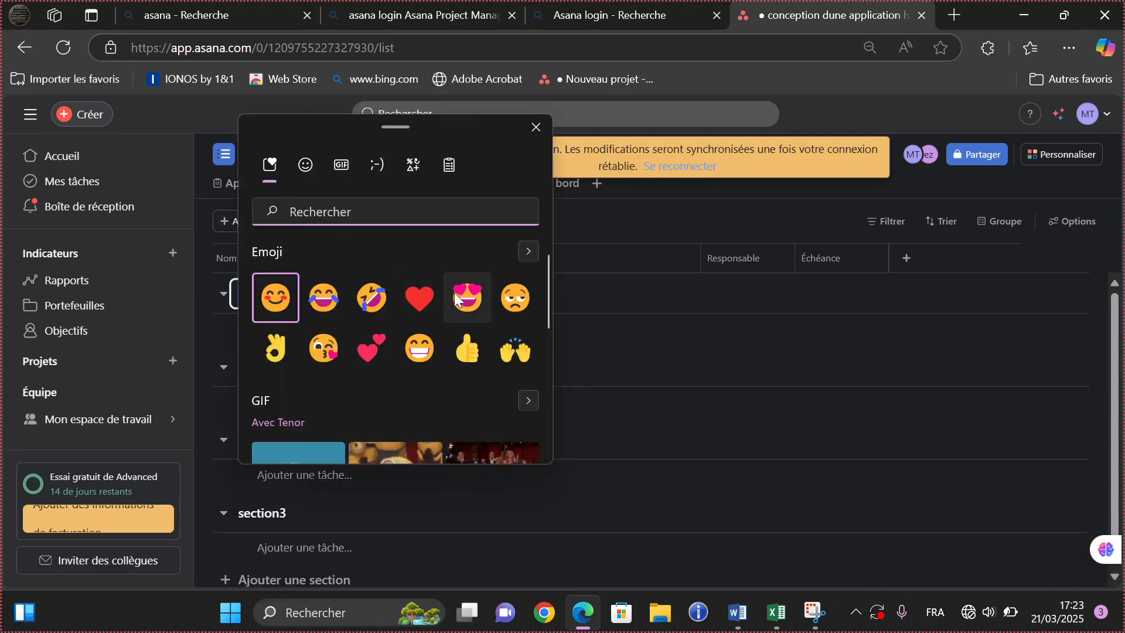
pyautogui.click(504, 302)
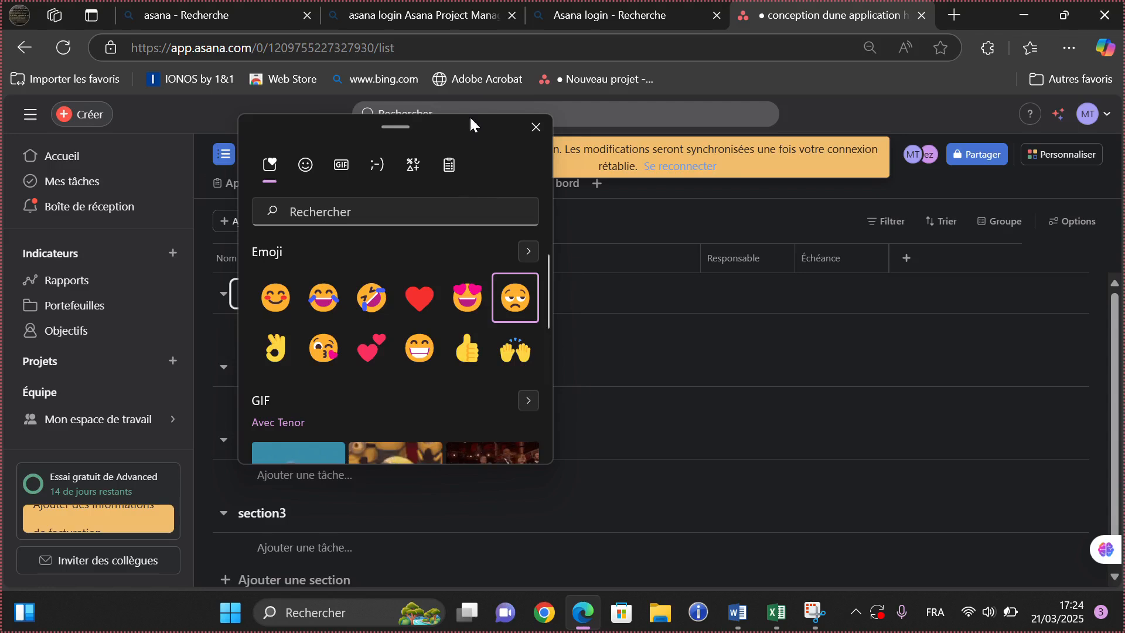
pyautogui.press('Escape')
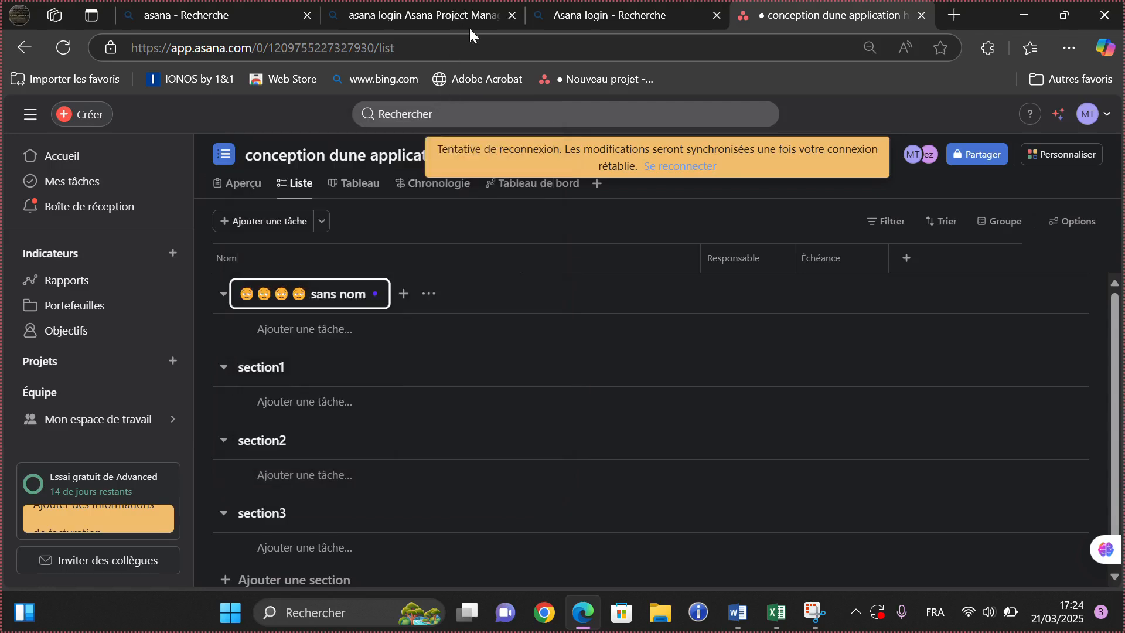
pyautogui.press('BackSpace')
pyautogui.press('BackSpace')
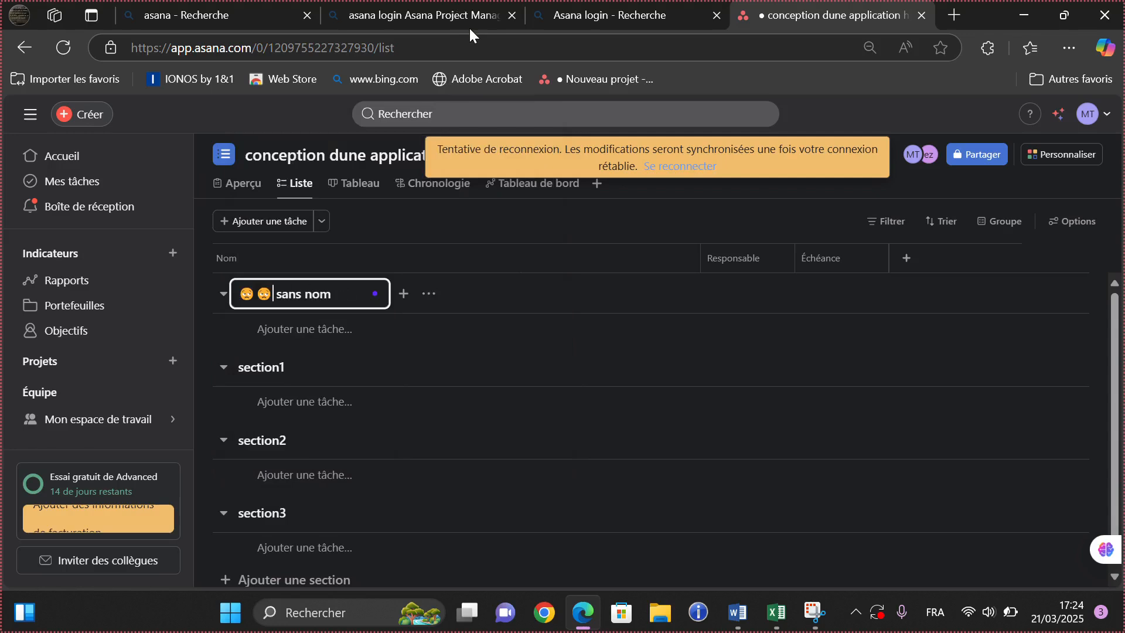
pyautogui.press('BackSpace')
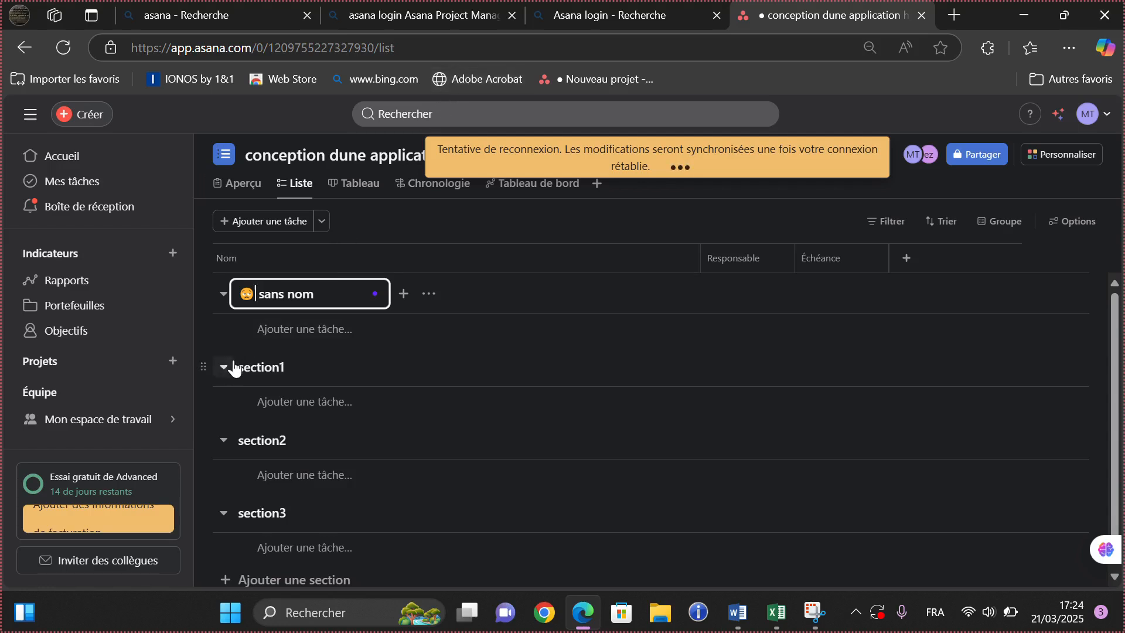
pyautogui.click(253, 374)
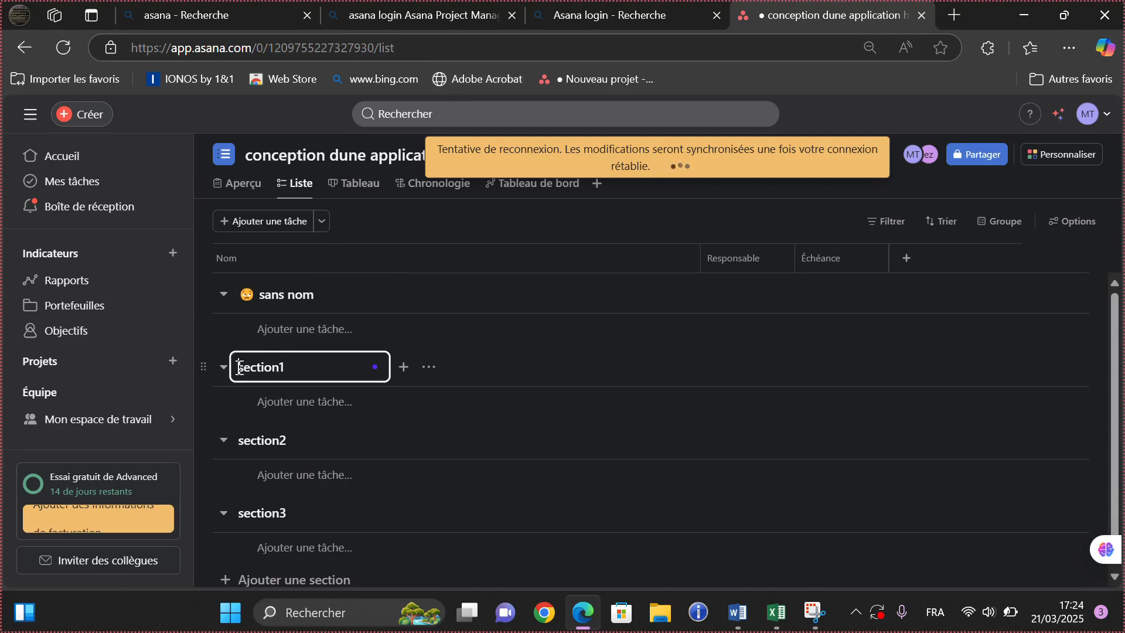
# - Retitle section1 as a smiling-face emoji followed by 'section1'
pyautogui.doubleClick(239, 368)
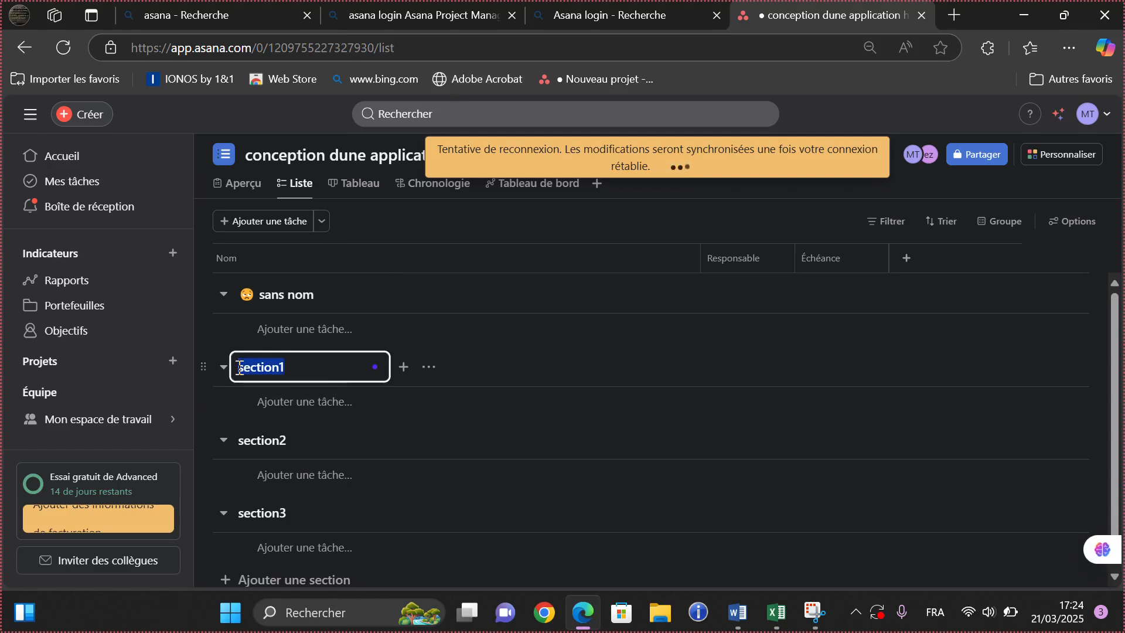
pyautogui.rightClick(240, 369)
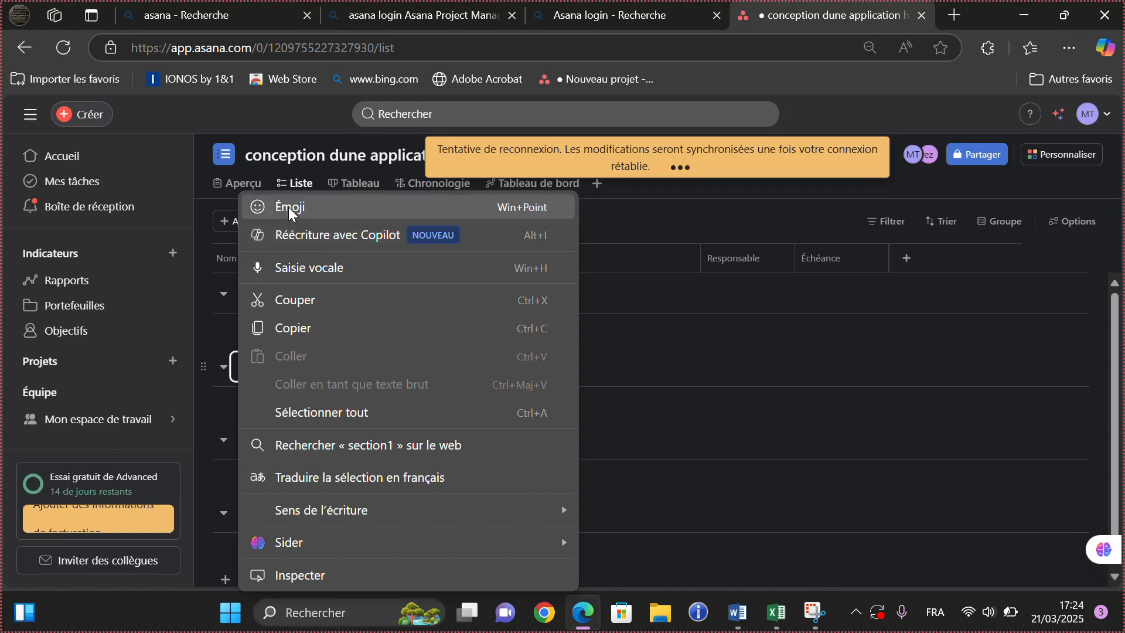
pyautogui.click(288, 206)
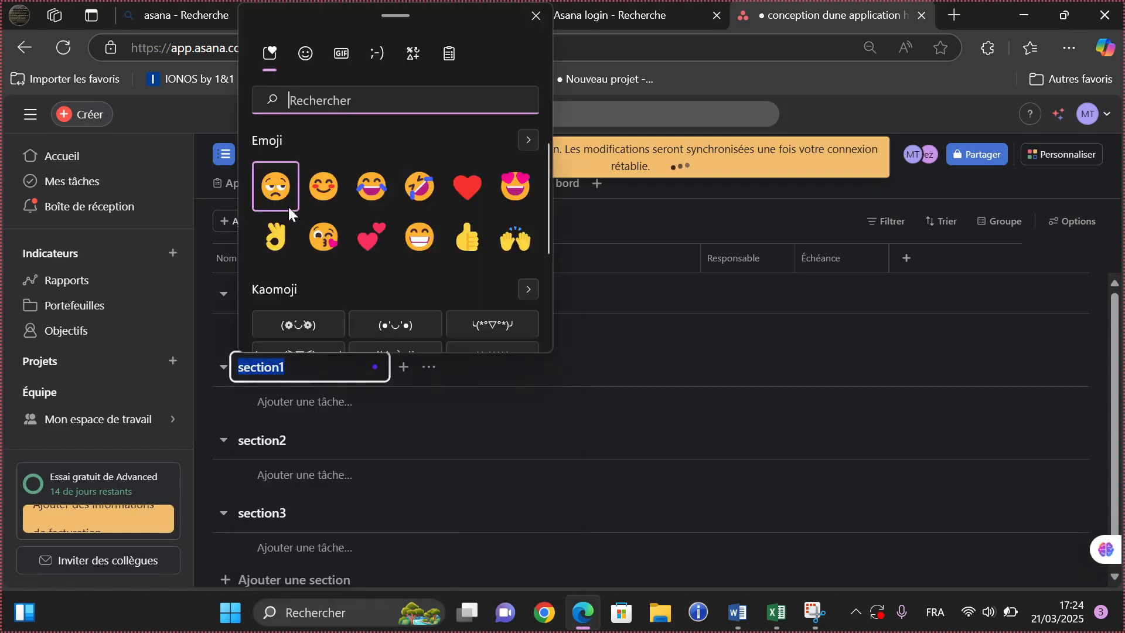
pyautogui.click(327, 180)
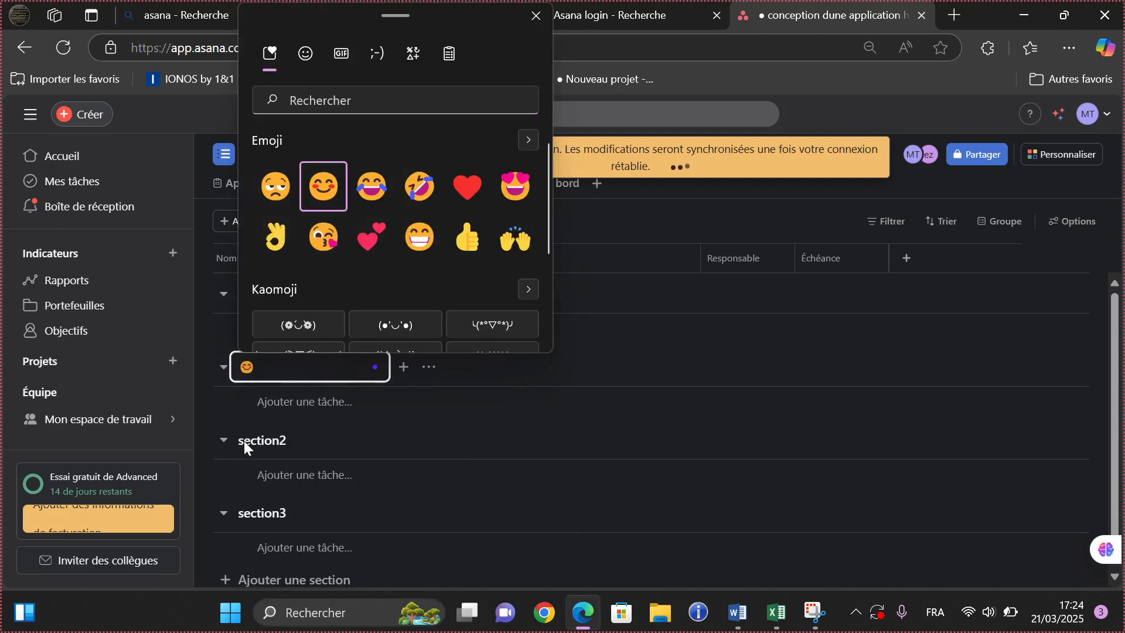
pyautogui.press('Escape')
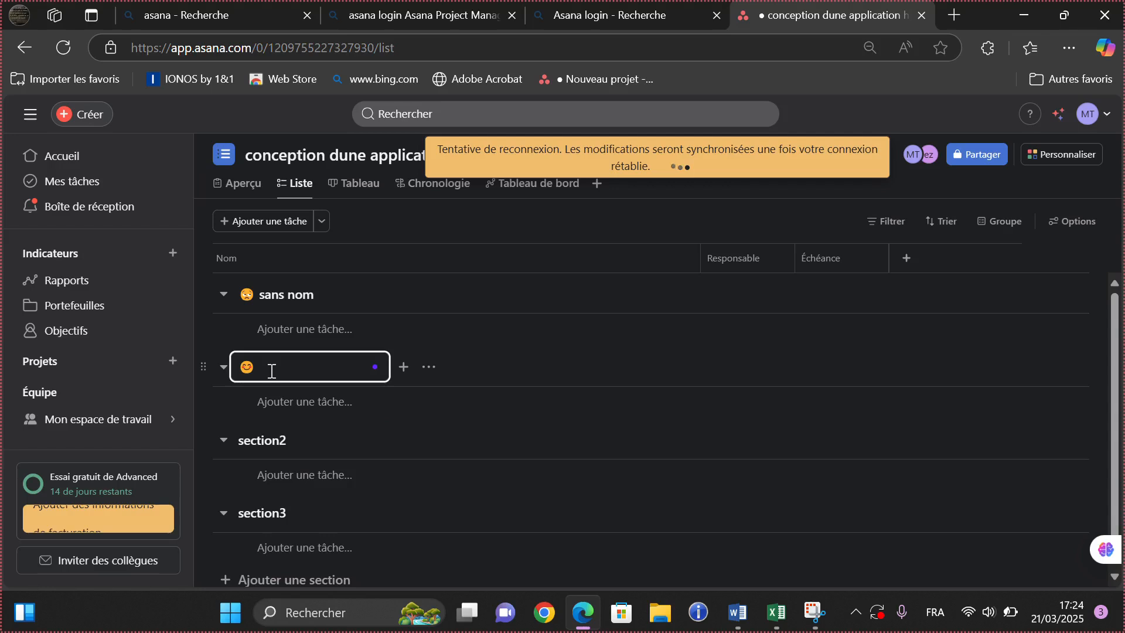
pyautogui.write('section')
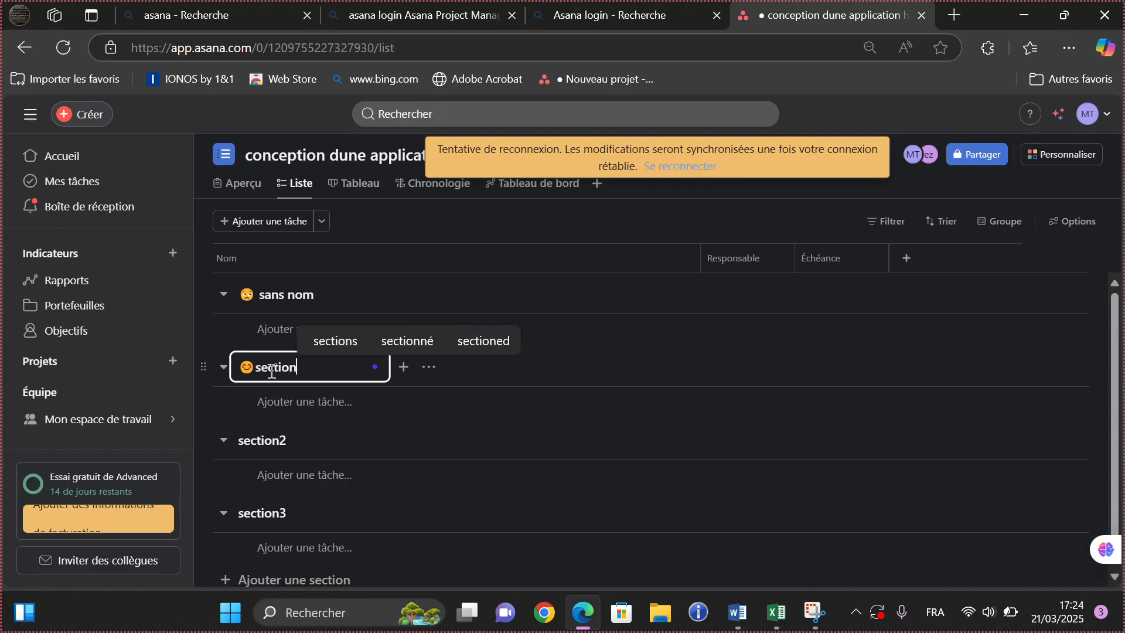
pyautogui.write('1')
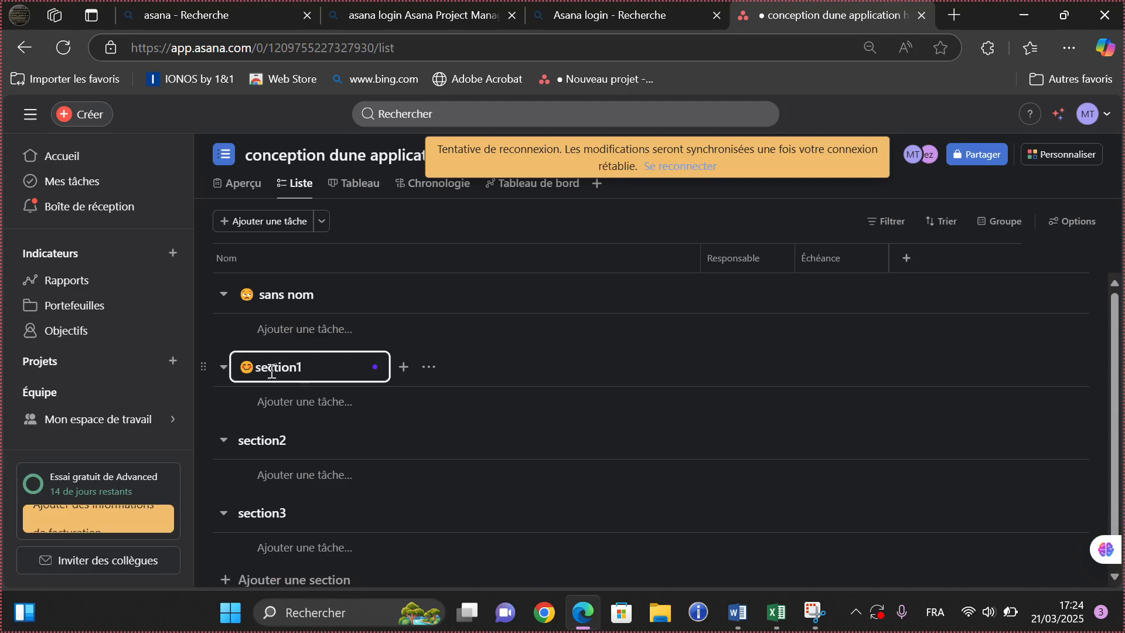
# - Insert a two-hearts emoji before the section2 title
pyautogui.click(243, 439)
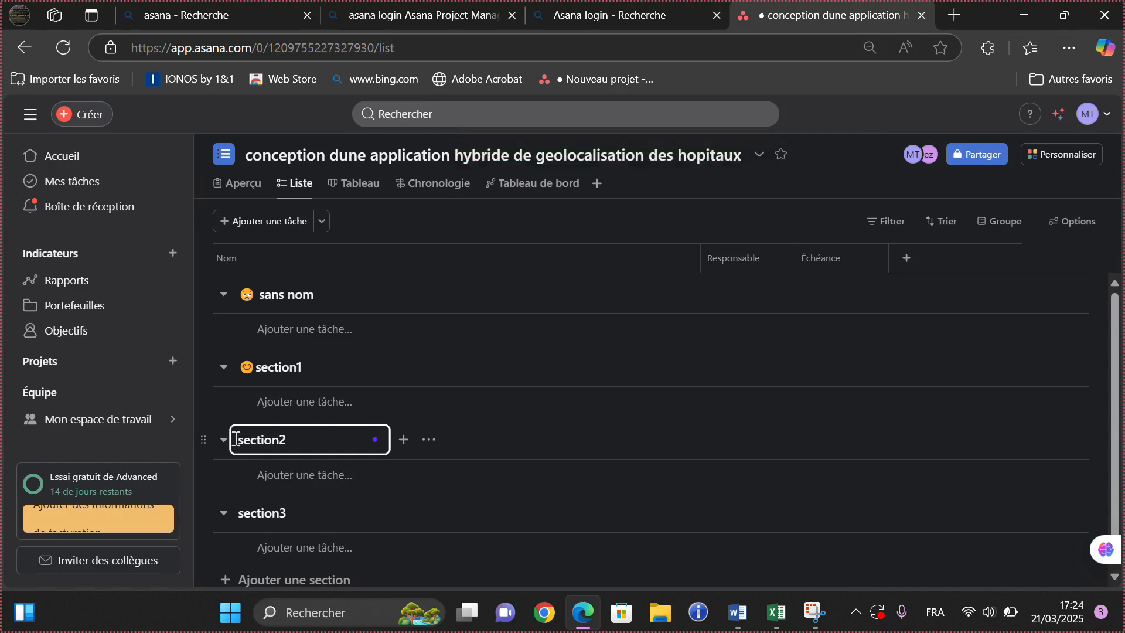
pyautogui.rightClick(236, 440)
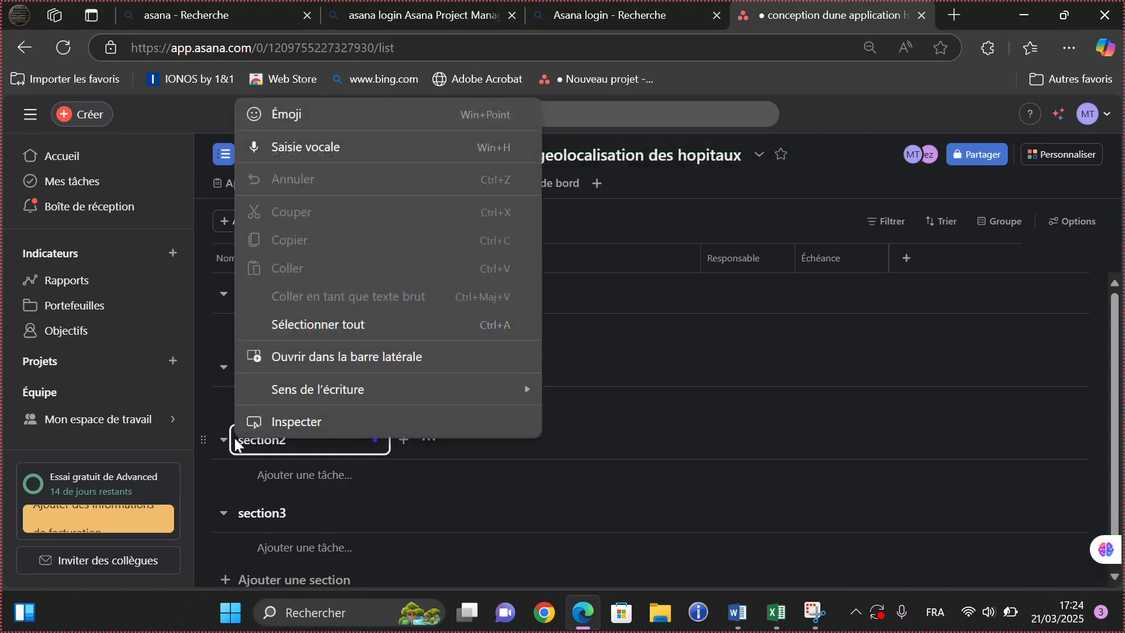
pyautogui.click(290, 113)
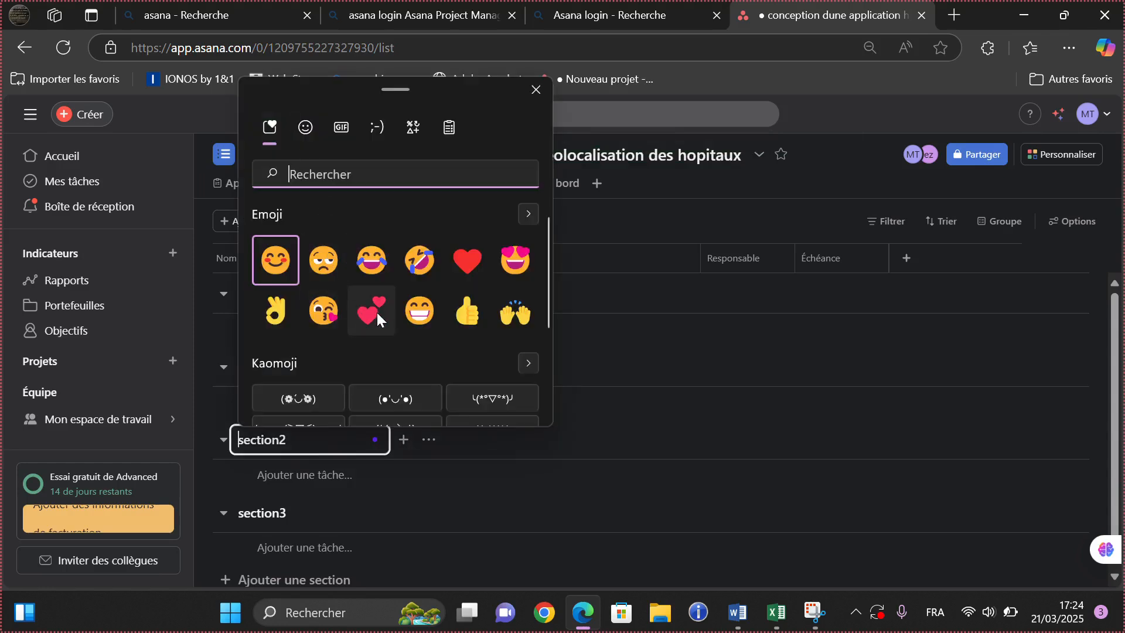
pyautogui.click(380, 318)
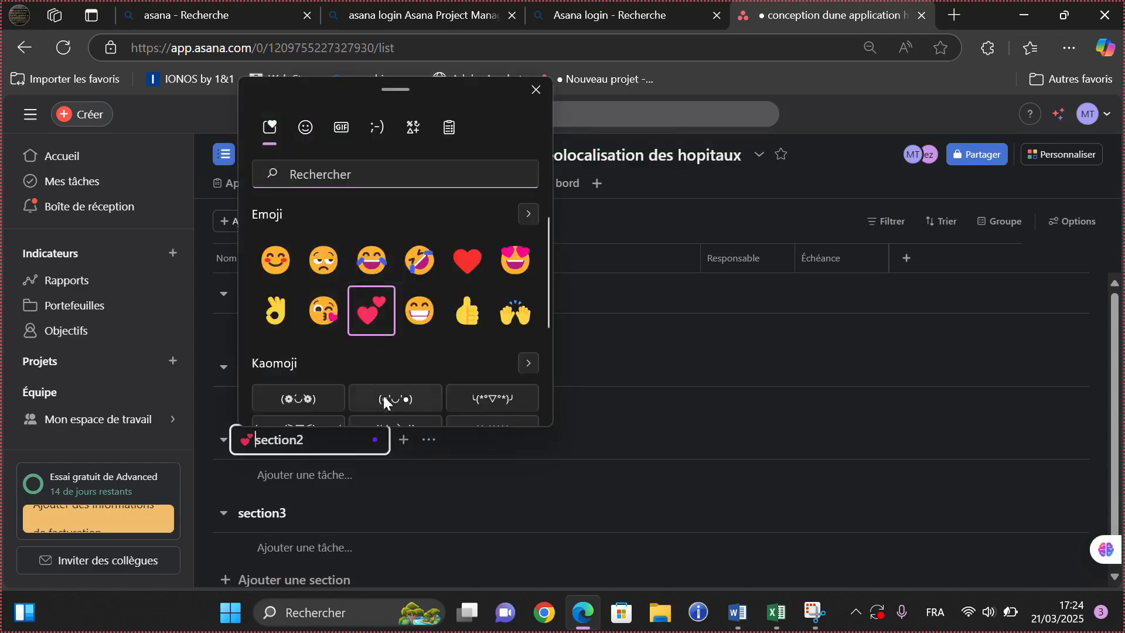
pyautogui.press('Escape')
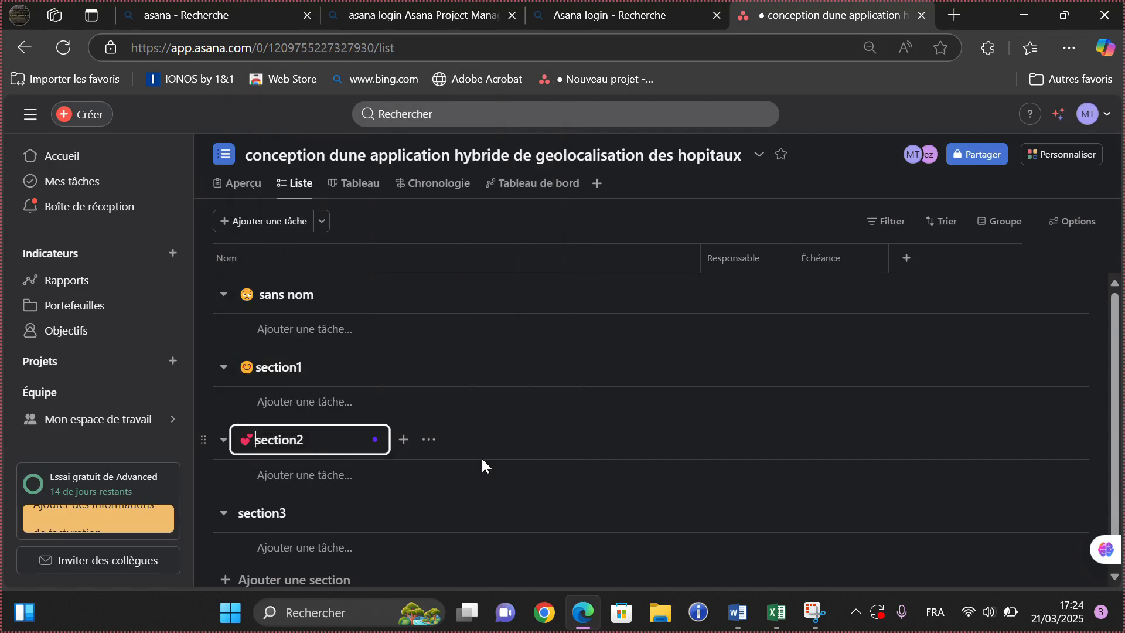
# - Insert a heart-eyes emoji before the section3 title
pyautogui.click(241, 518)
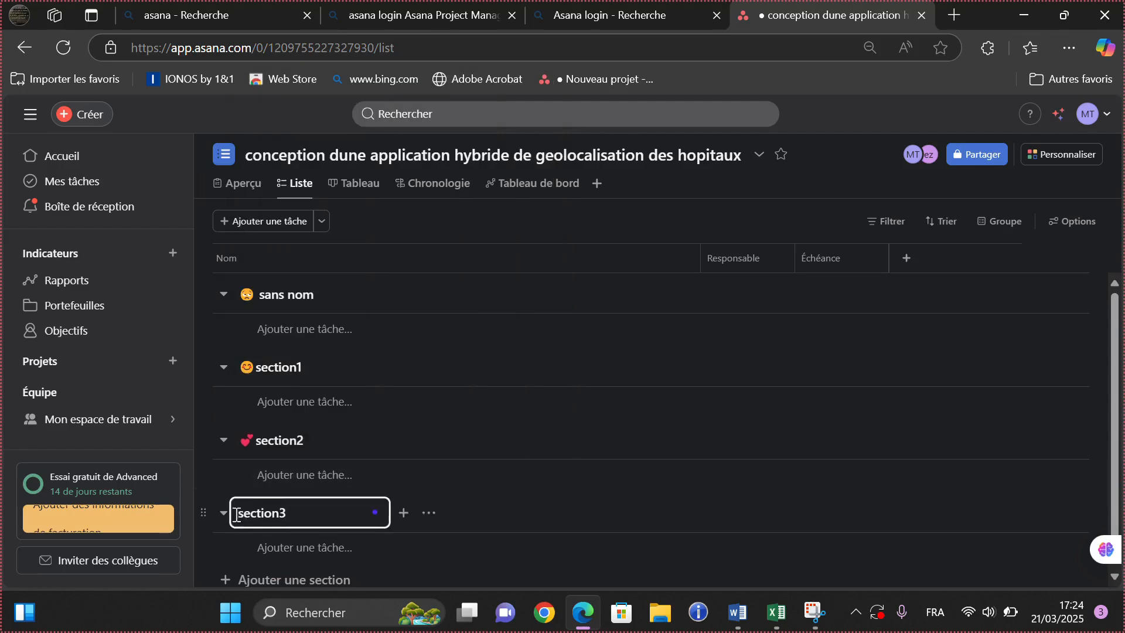
pyautogui.rightClick(235, 516)
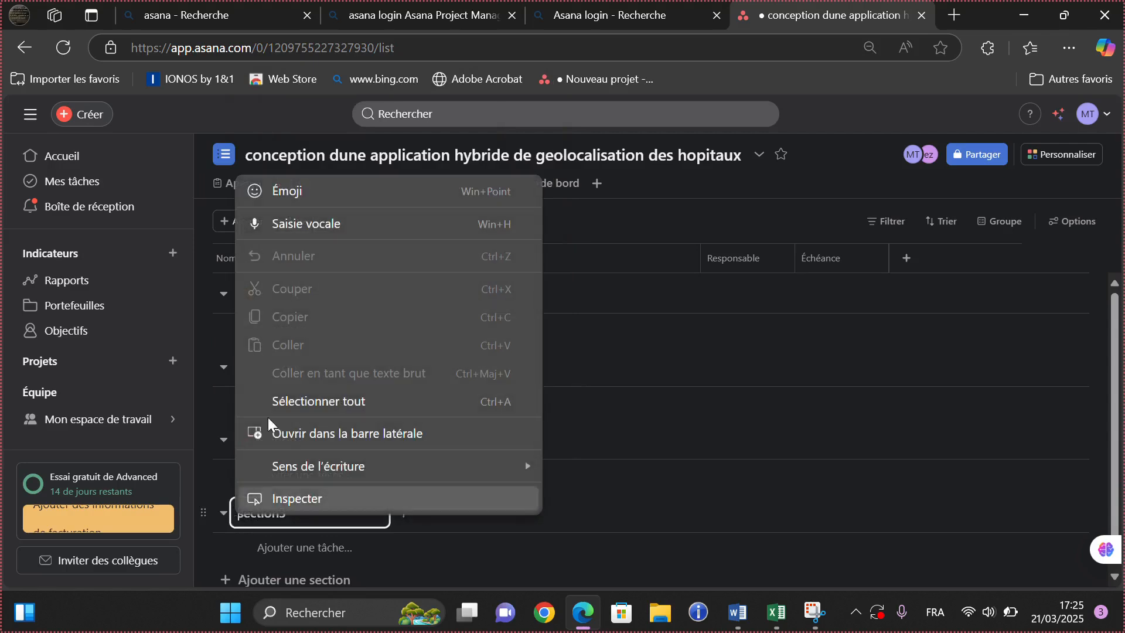
pyautogui.click(303, 192)
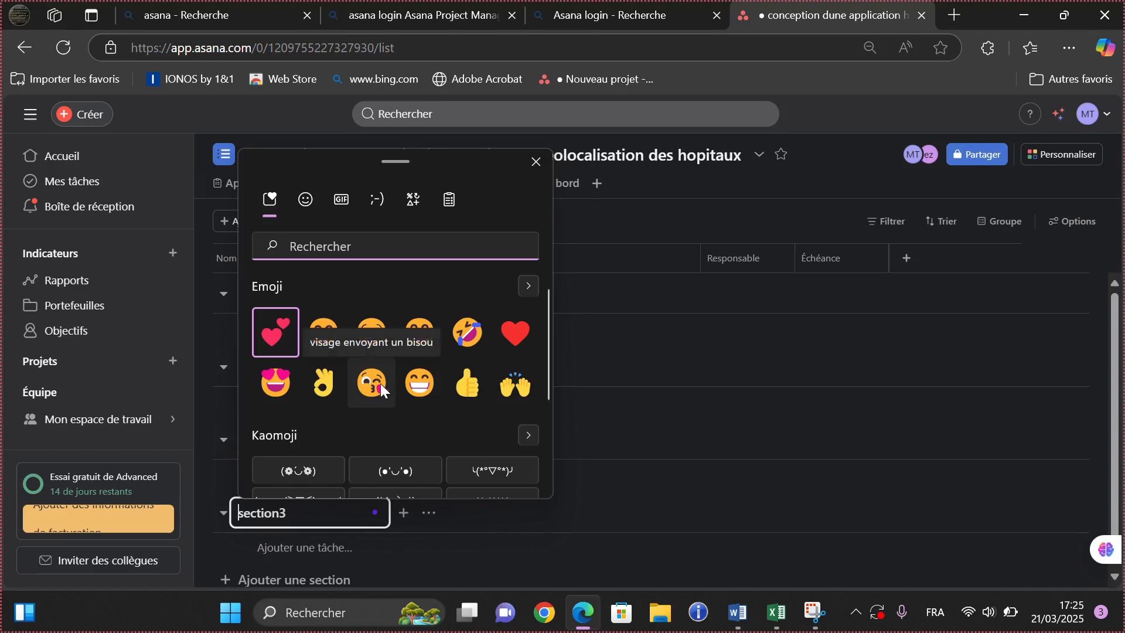
pyautogui.click(286, 375)
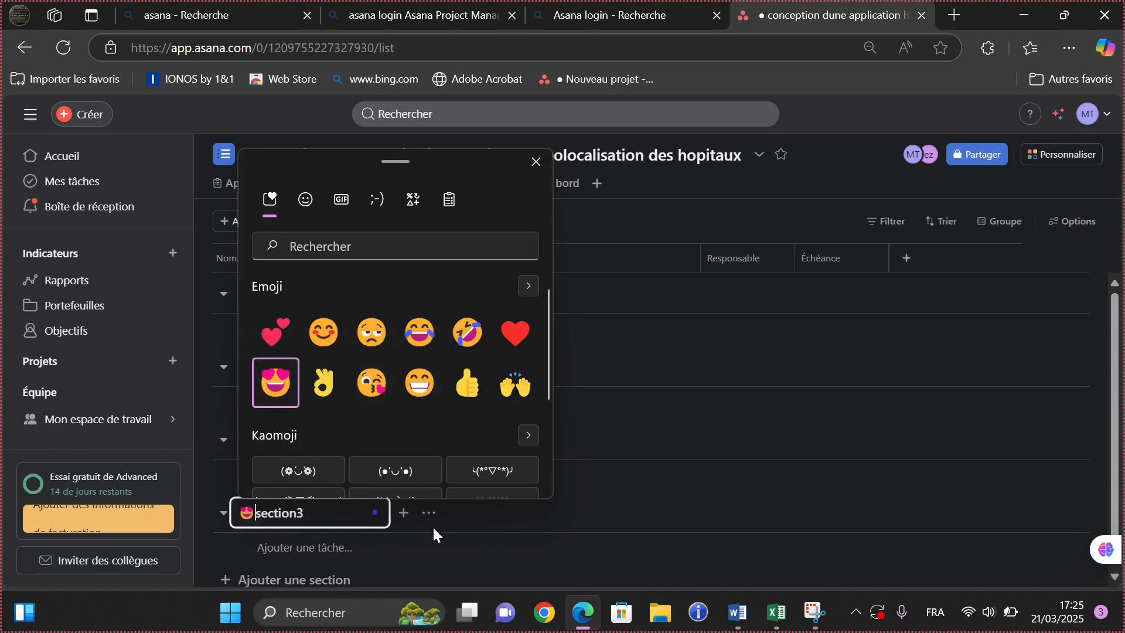
pyautogui.press('Escape')
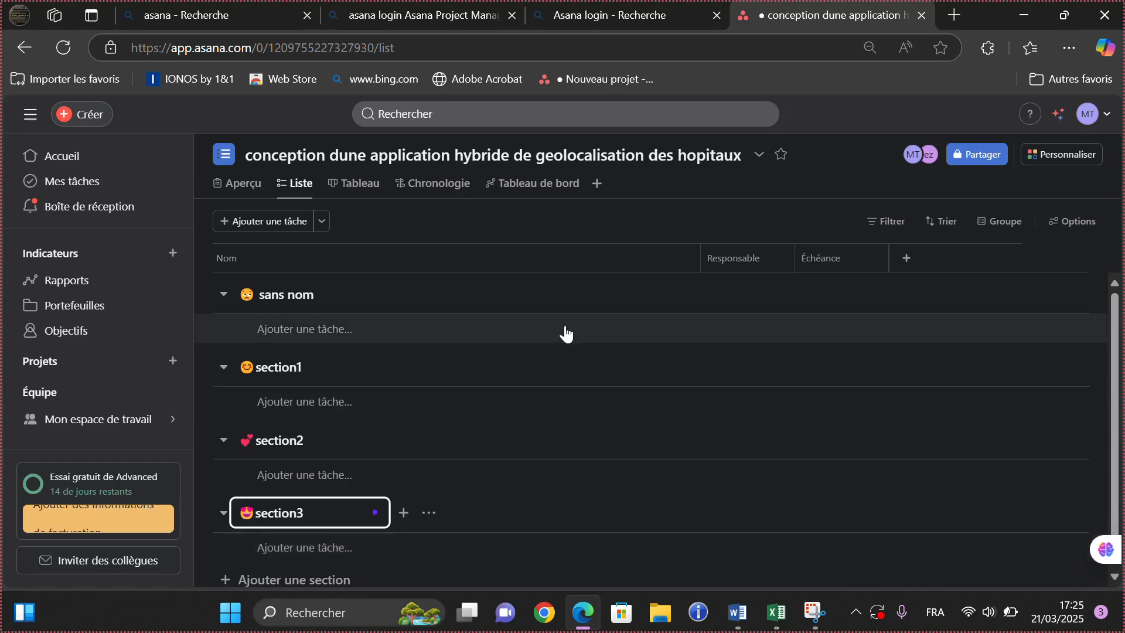
pyautogui.click(470, 26)
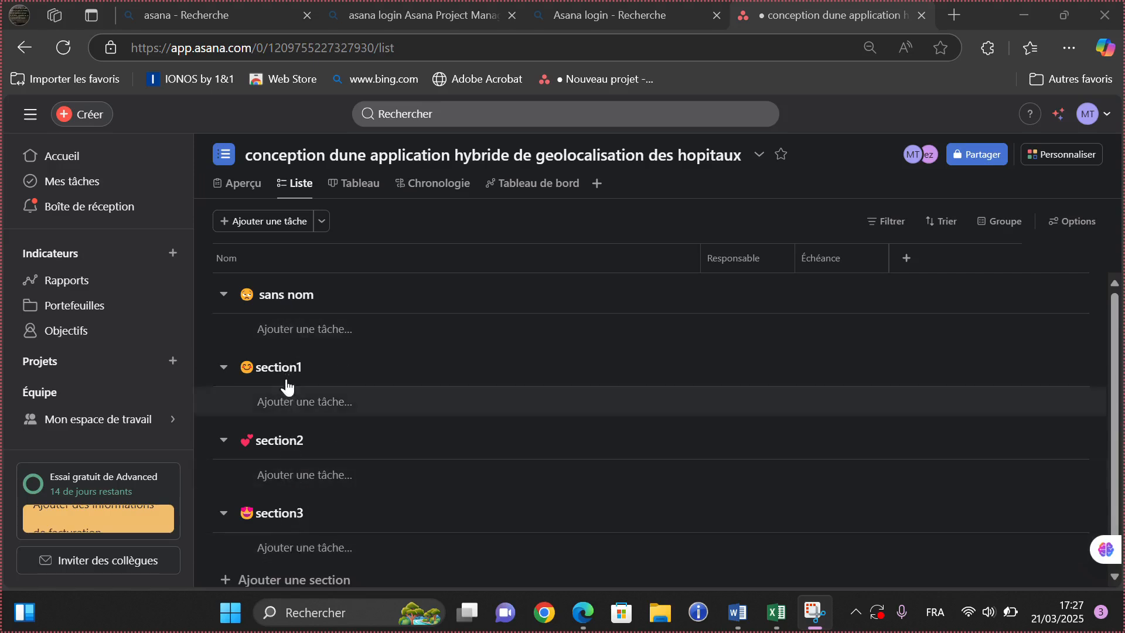
# - Add tasks 'ELABORATION DUB CAHIER DE CHARGE' and 'ANALYSE DES BESOIN' under the sans nom section
pyautogui.click(289, 331)
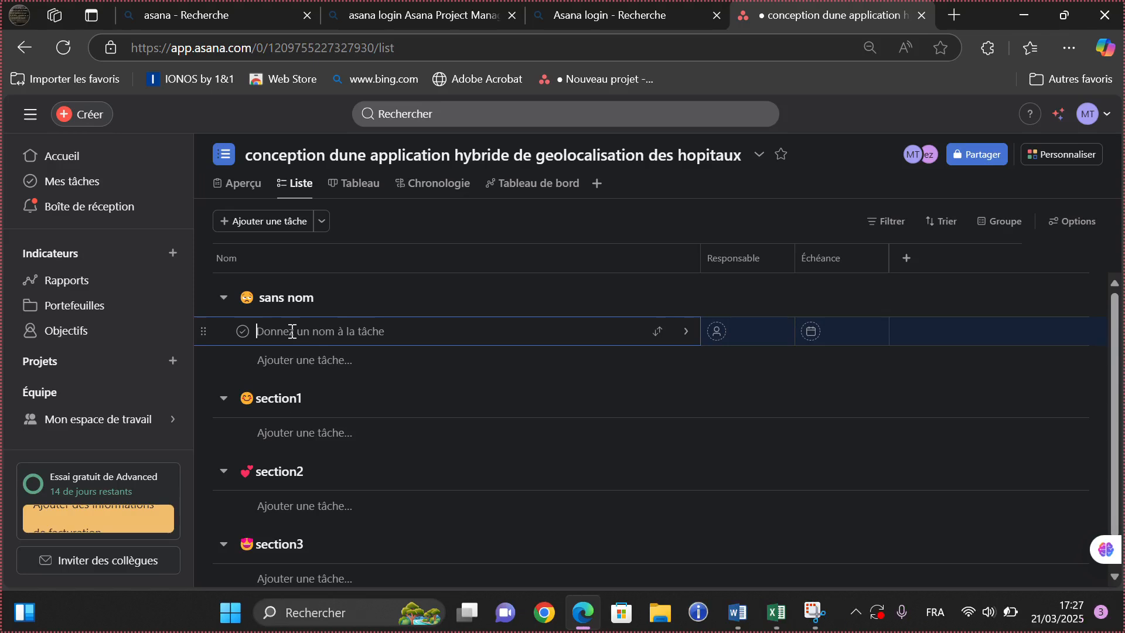
pyautogui.write('ELABO')
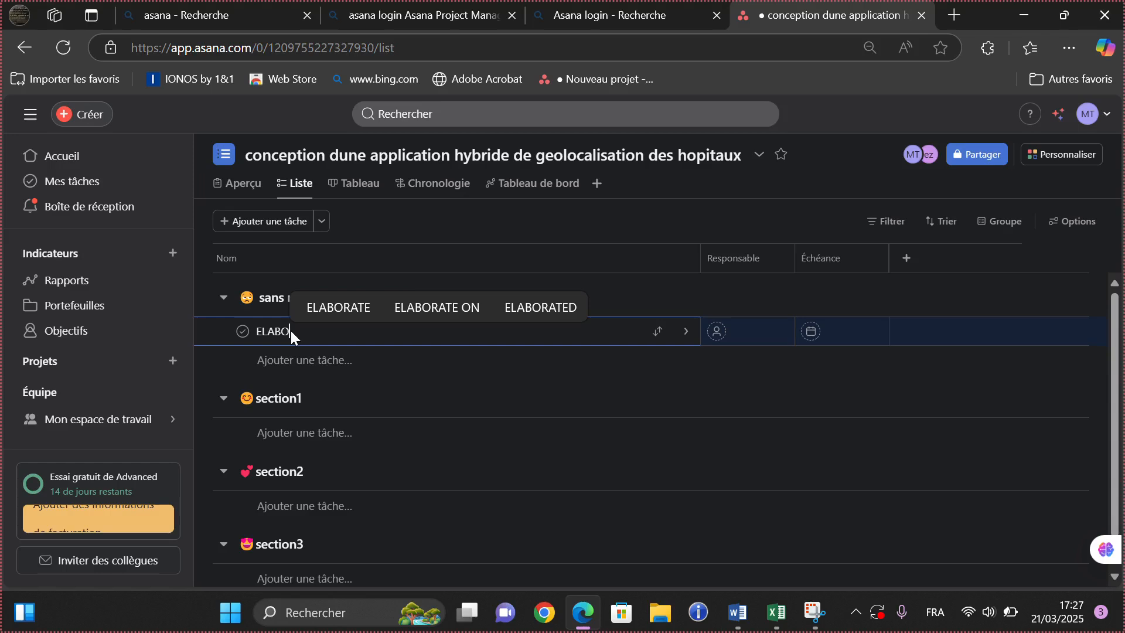
pyautogui.write('RATIO')
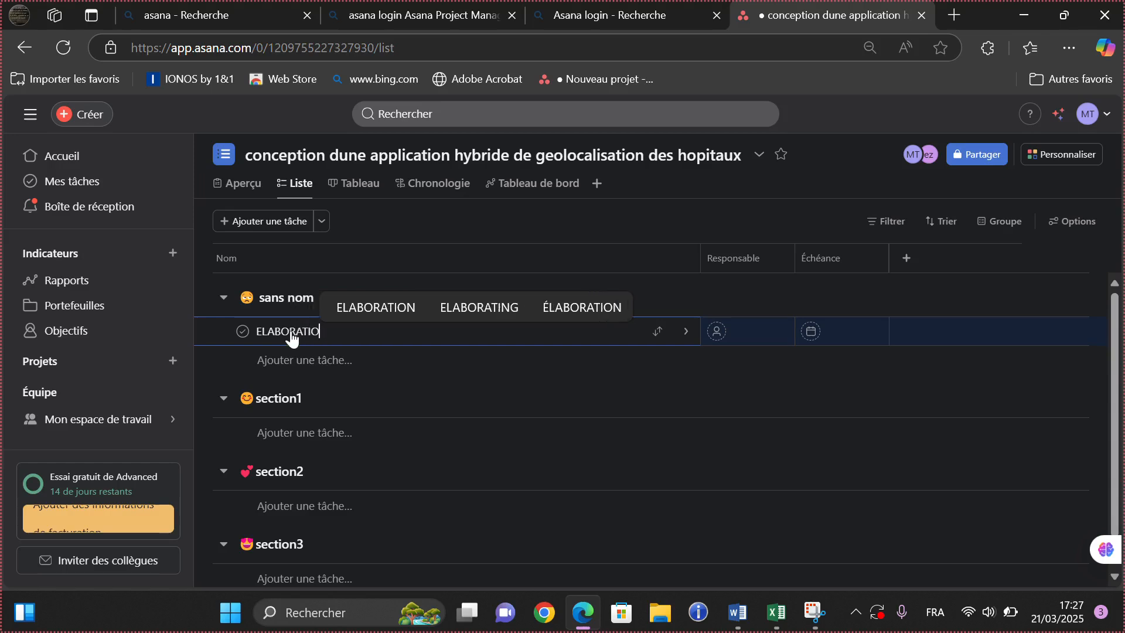
pyautogui.write('N DUB')
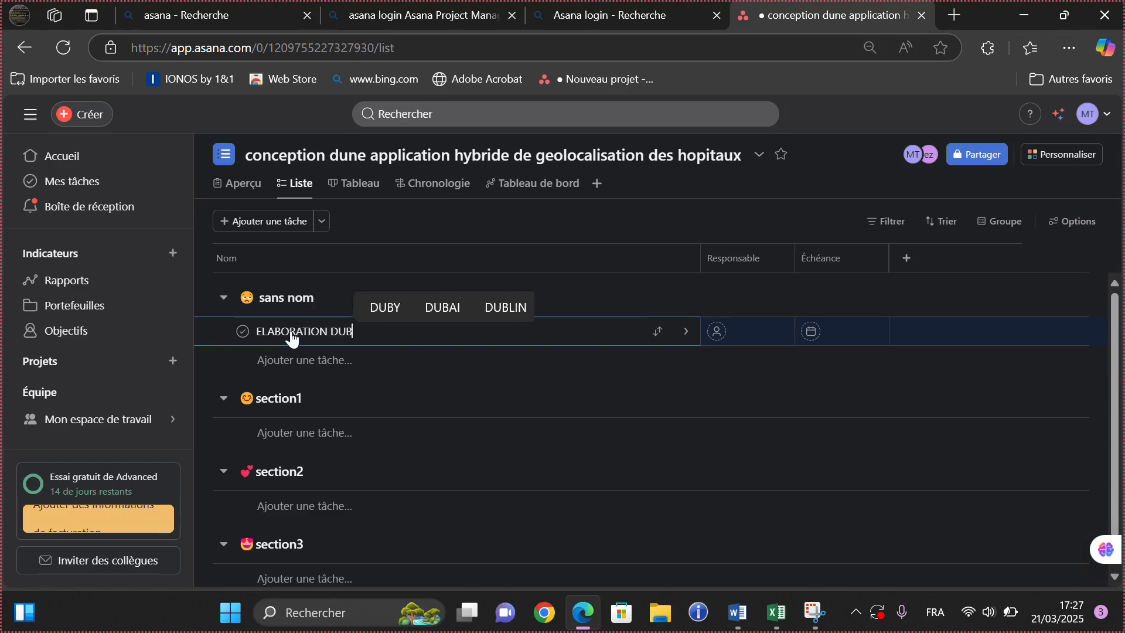
pyautogui.write(' CAHI')
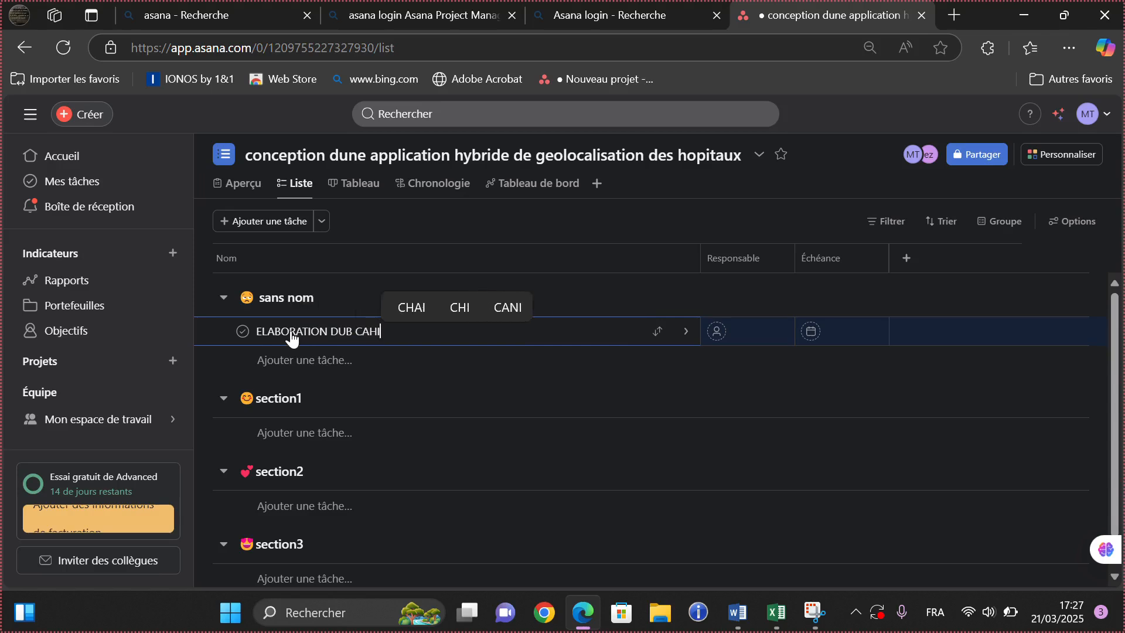
pyautogui.write('ER DE ')
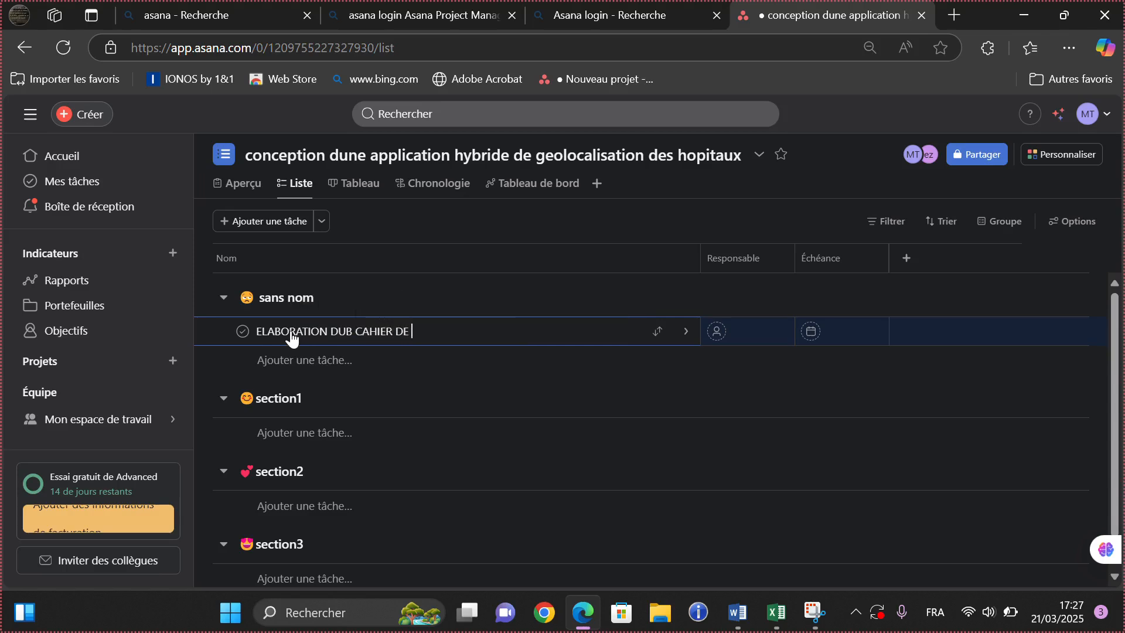
pyautogui.write('CHAR')
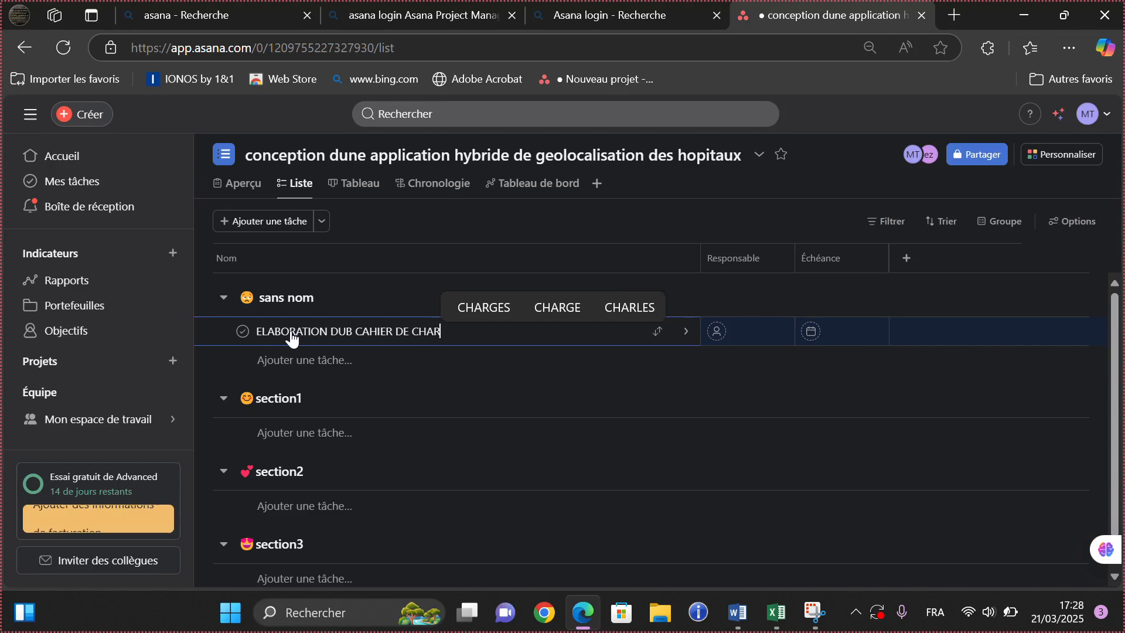
pyautogui.write('GE')
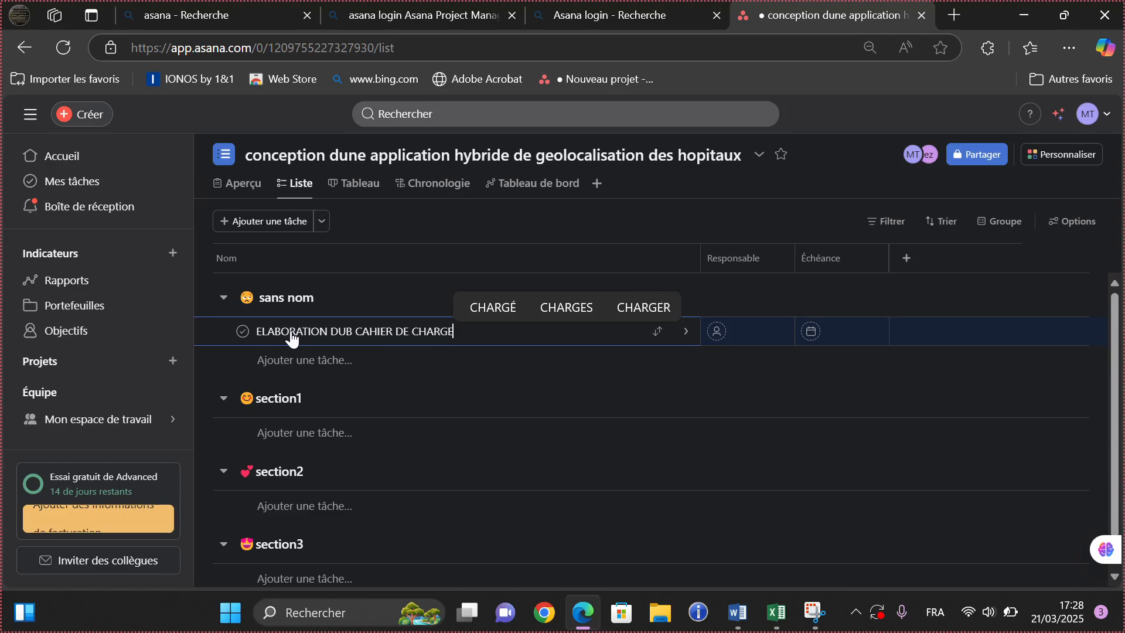
pyautogui.click(306, 364)
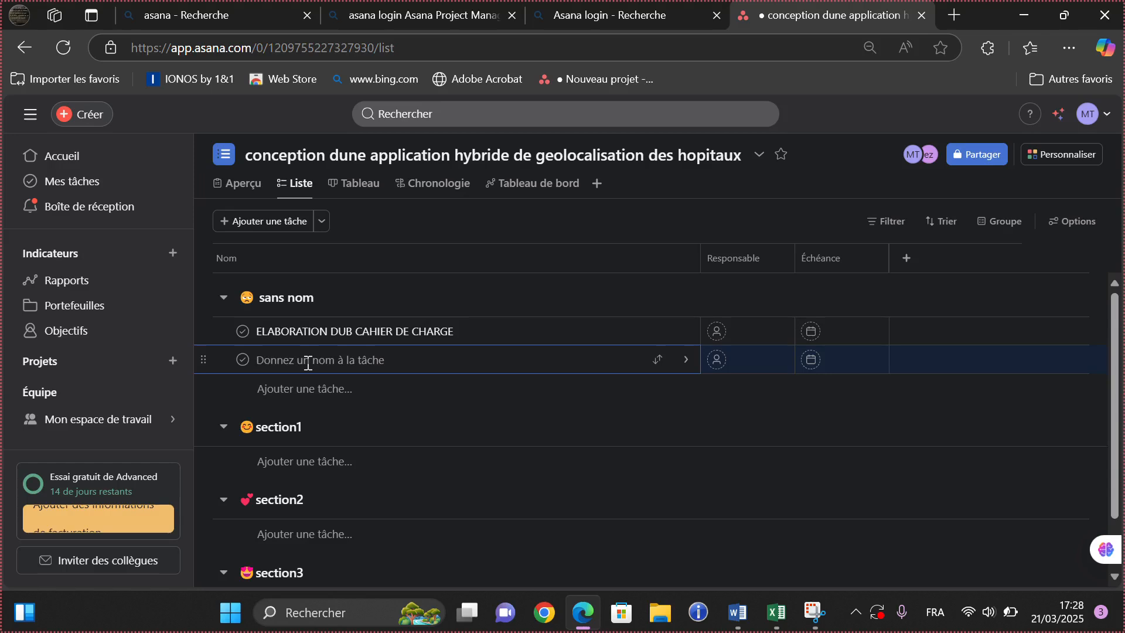
pyautogui.write('A')
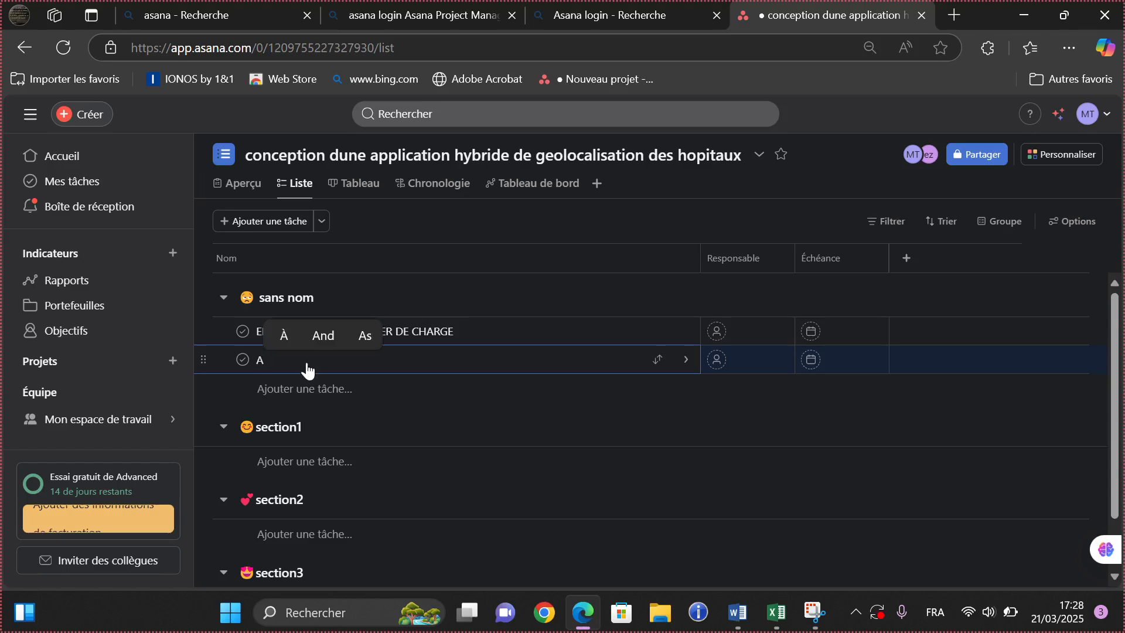
pyautogui.write('NA')
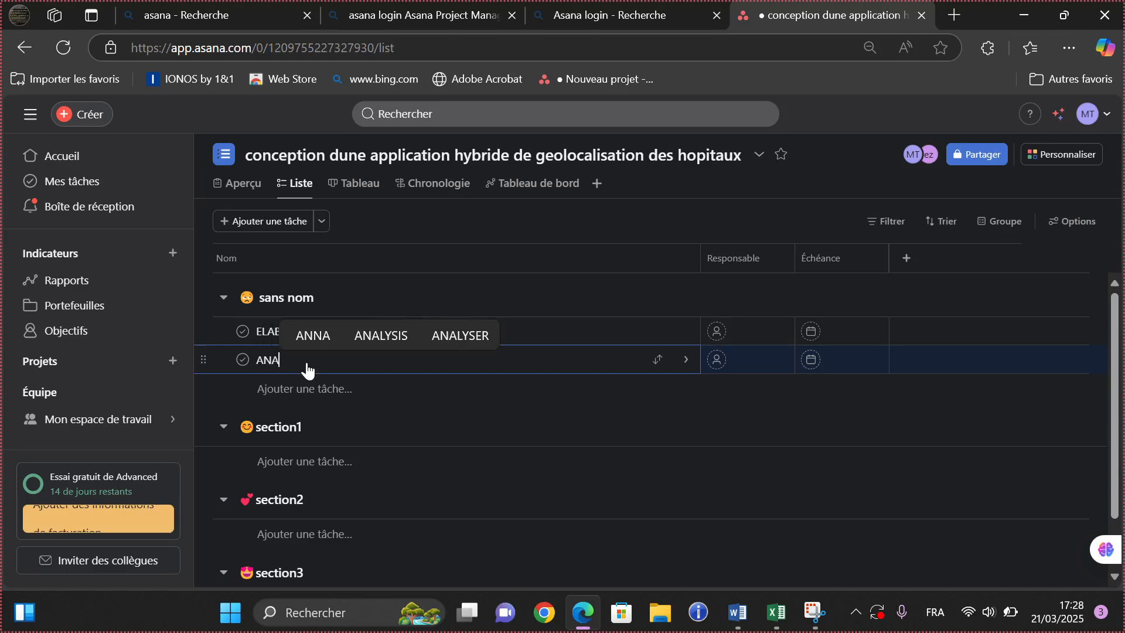
pyautogui.write('LYSE ')
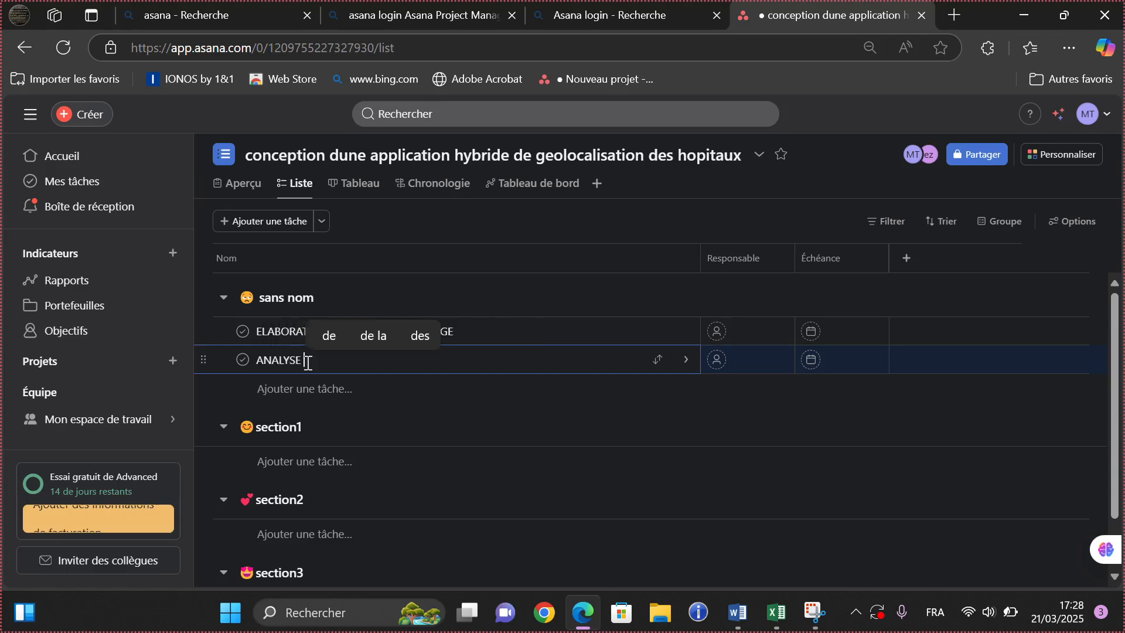
pyautogui.write('DES ')
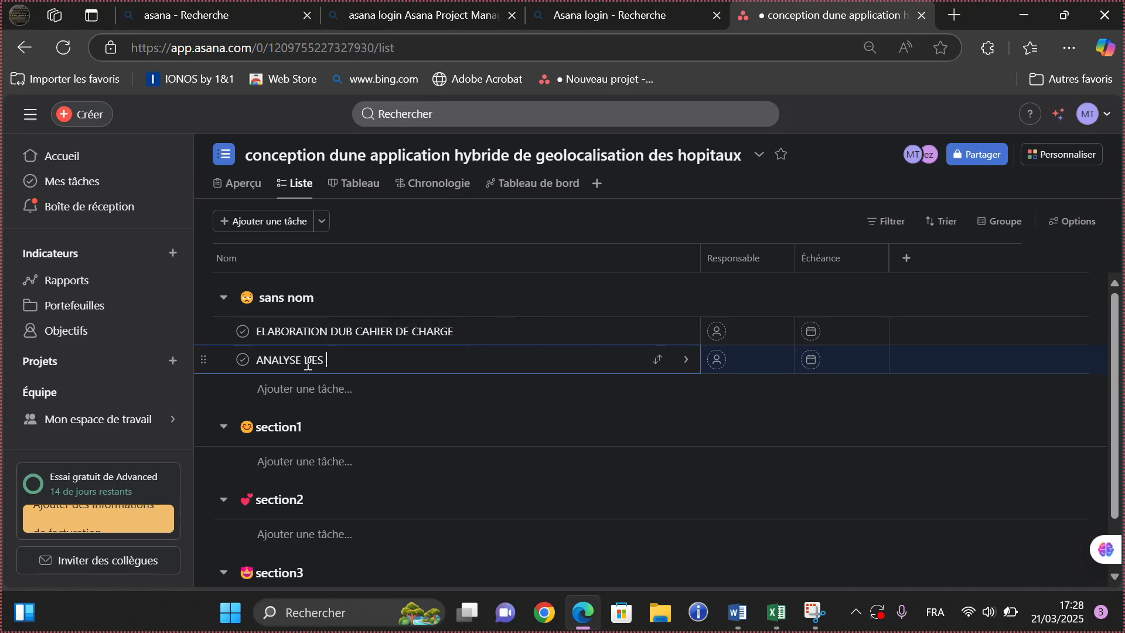
pyautogui.write('BESOIN')
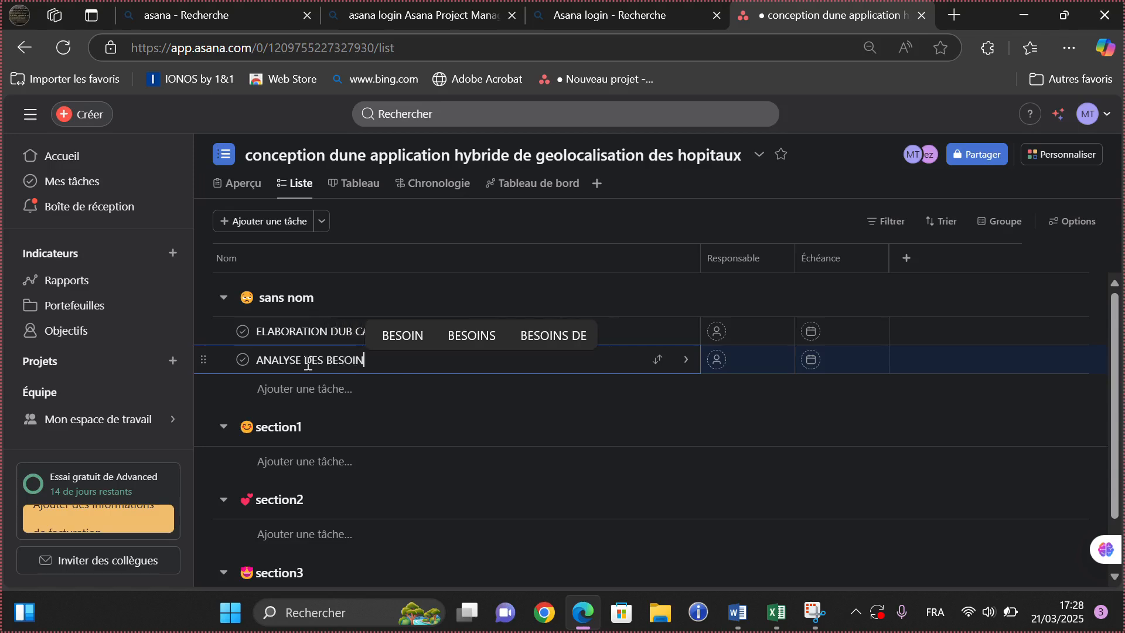
# - Add a task named 'LA CONCEPTION DE L'APLLICATION' under section1
pyautogui.click(469, 23)
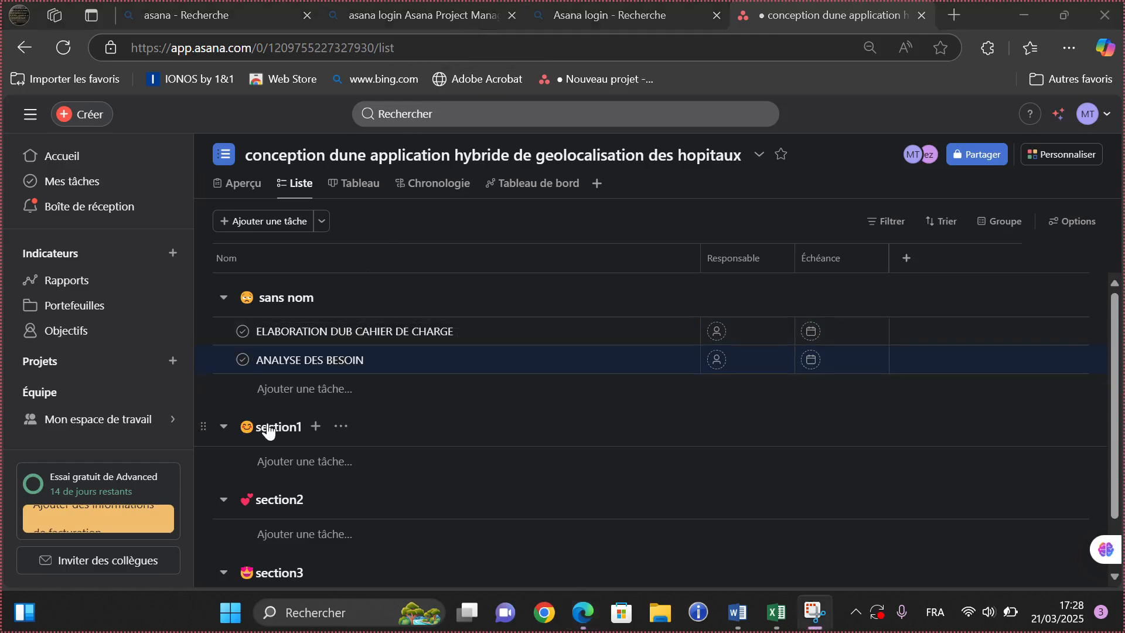
pyautogui.click(294, 471)
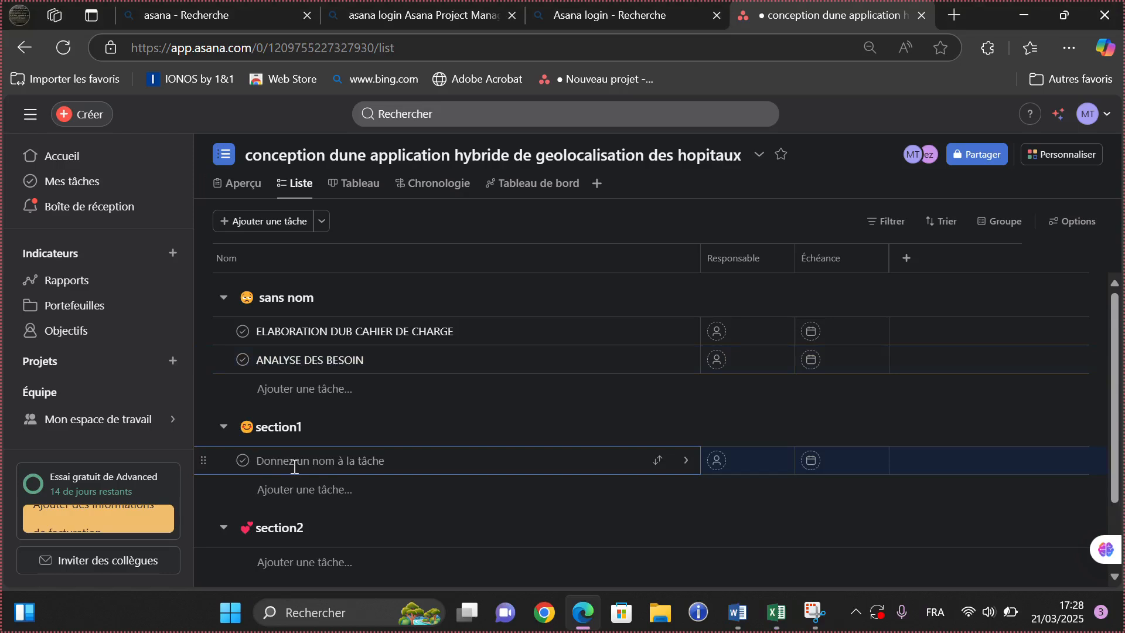
pyautogui.write('D')
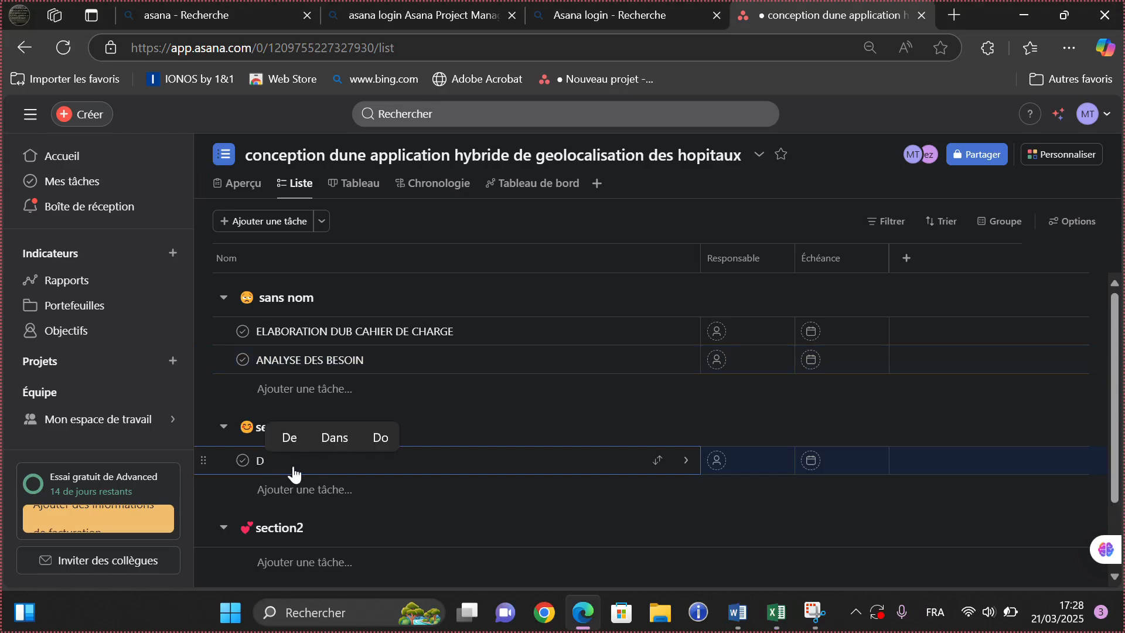
pyautogui.press('BackSpace')
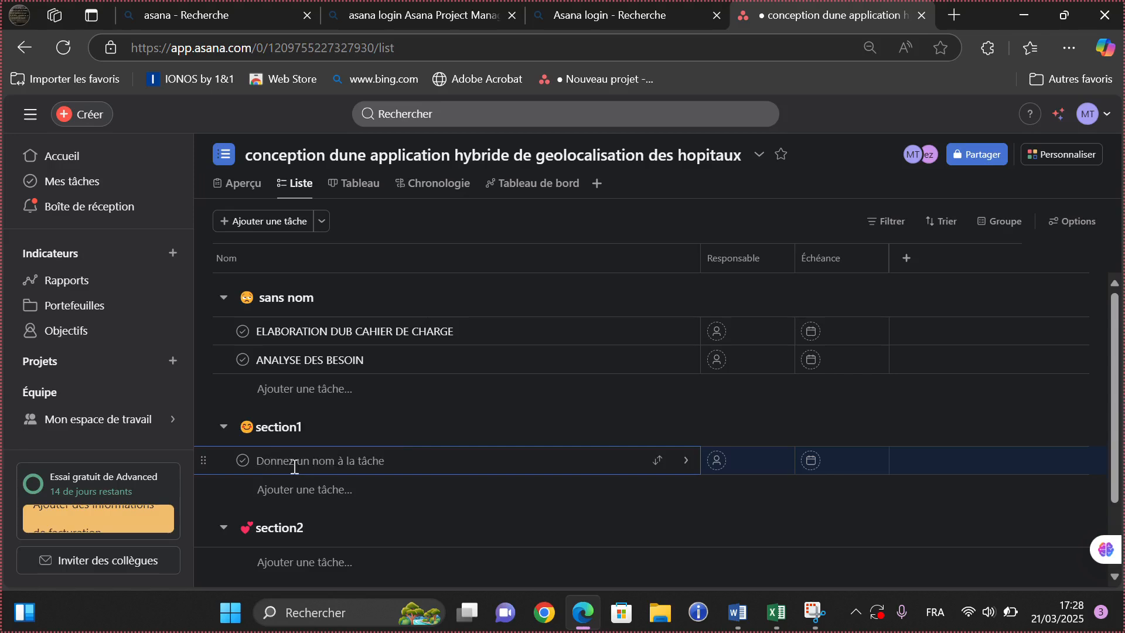
pyautogui.write('LA C')
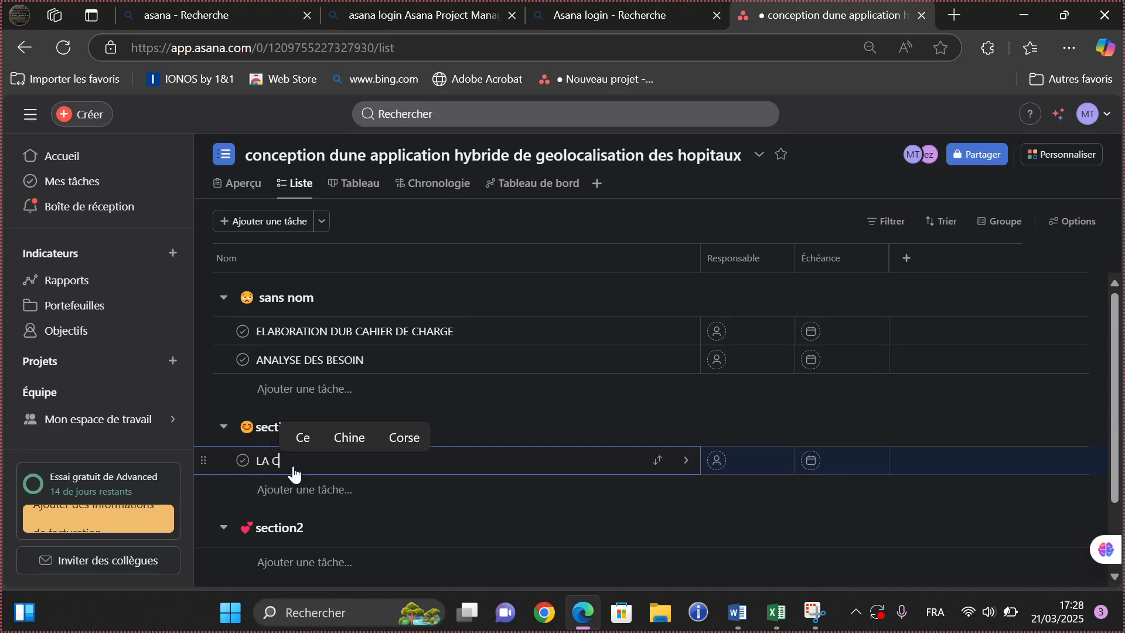
pyautogui.write('ONCEP')
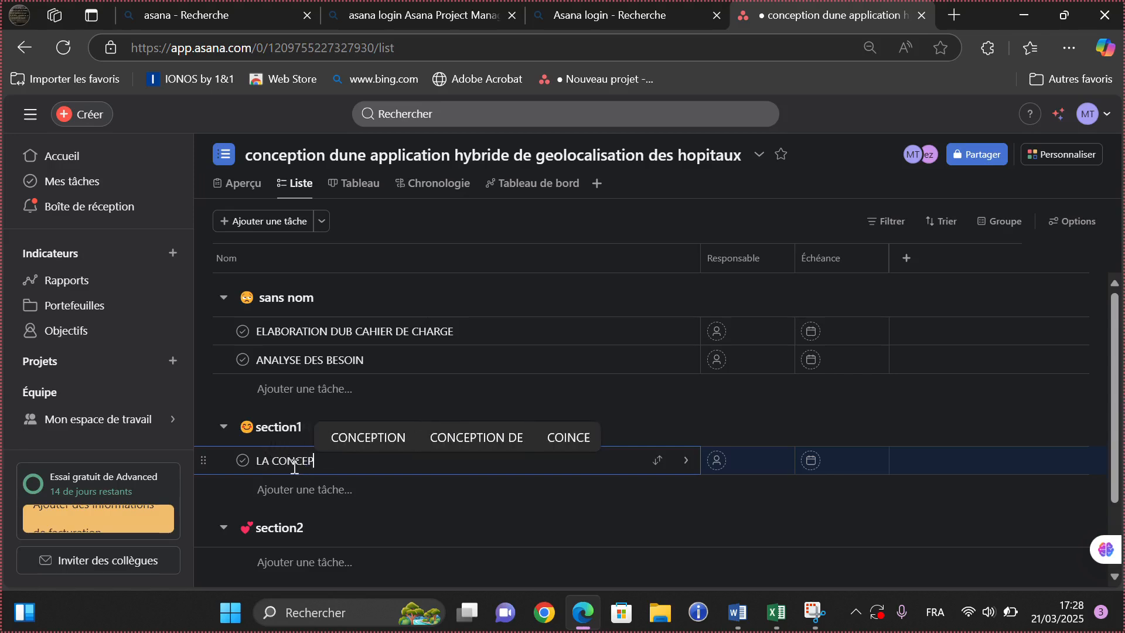
pyautogui.write('TION DE L4')
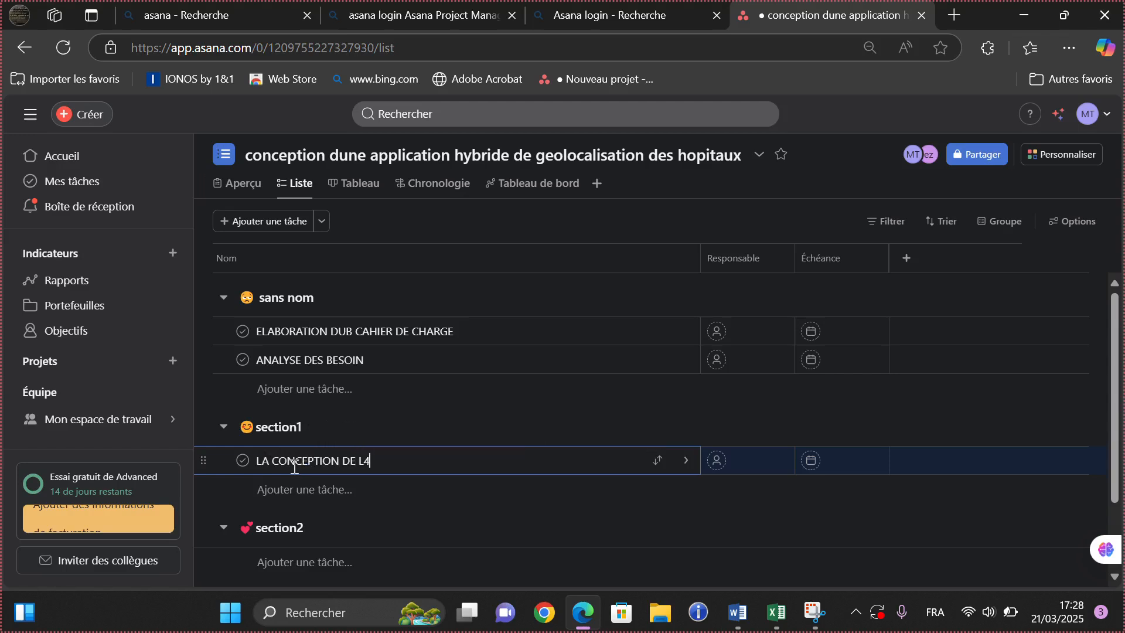
pyautogui.press('BackSpace')
pyautogui.write("'APLLICA")
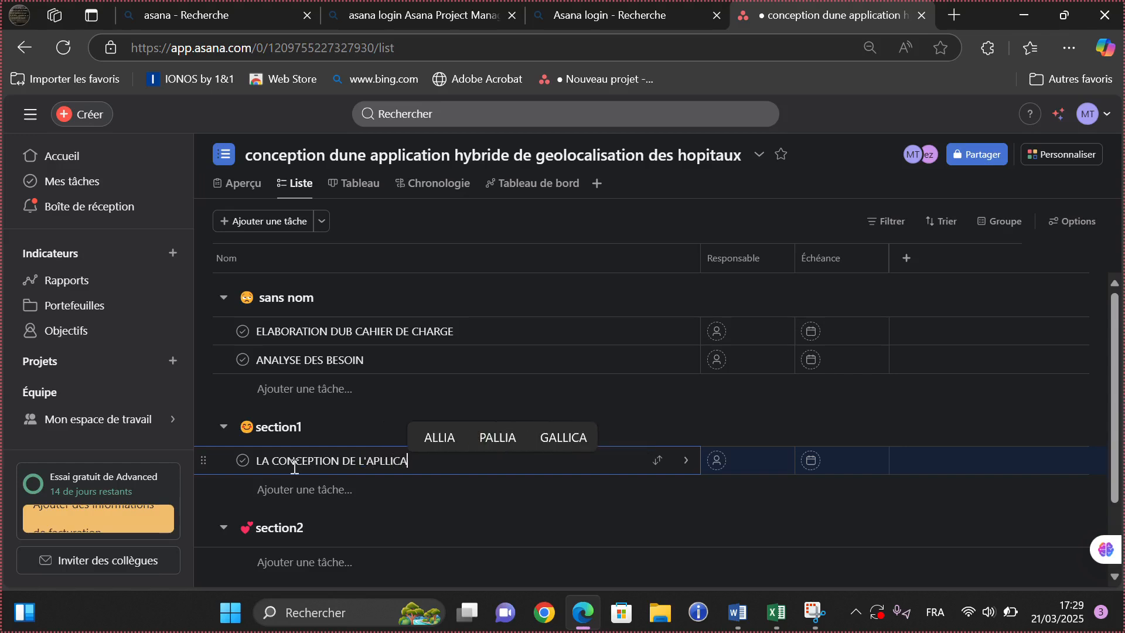
pyautogui.write('TION')
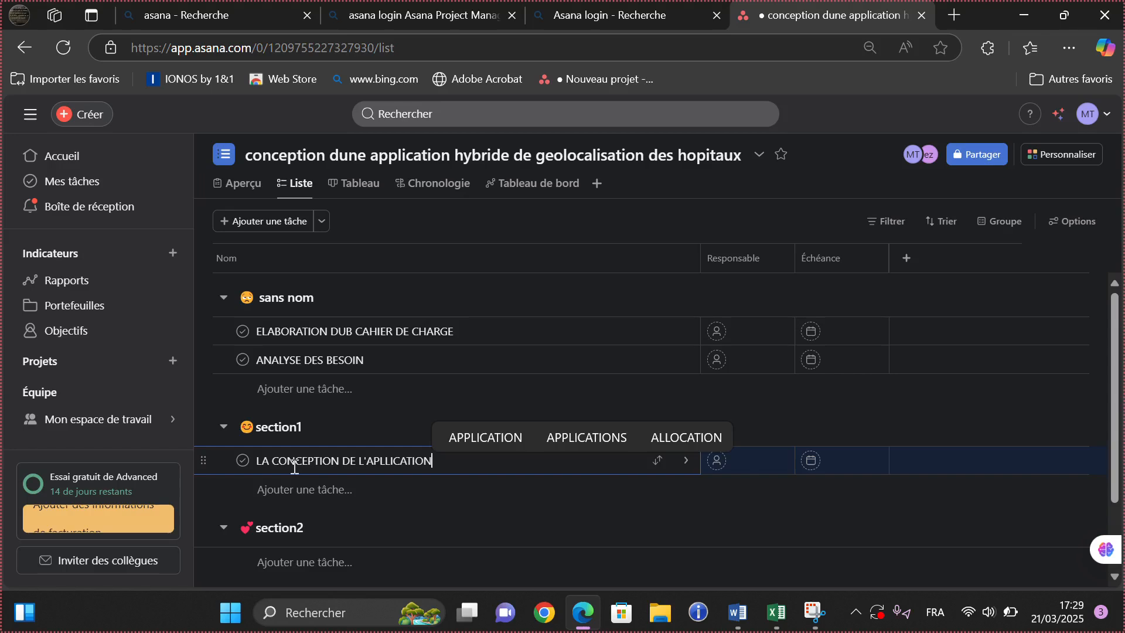
# - Add task 'DEVELOPPEMENT' under section2 and 'TESTE ET DEPLOIYEMENT' under section3
pyautogui.click(284, 560)
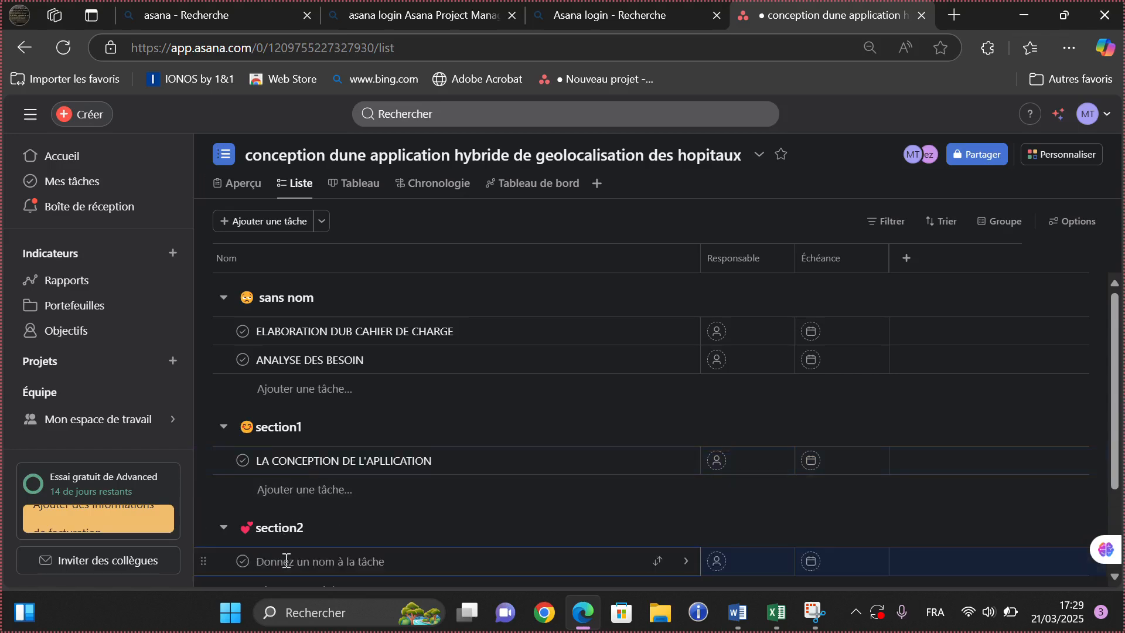
pyautogui.write('D')
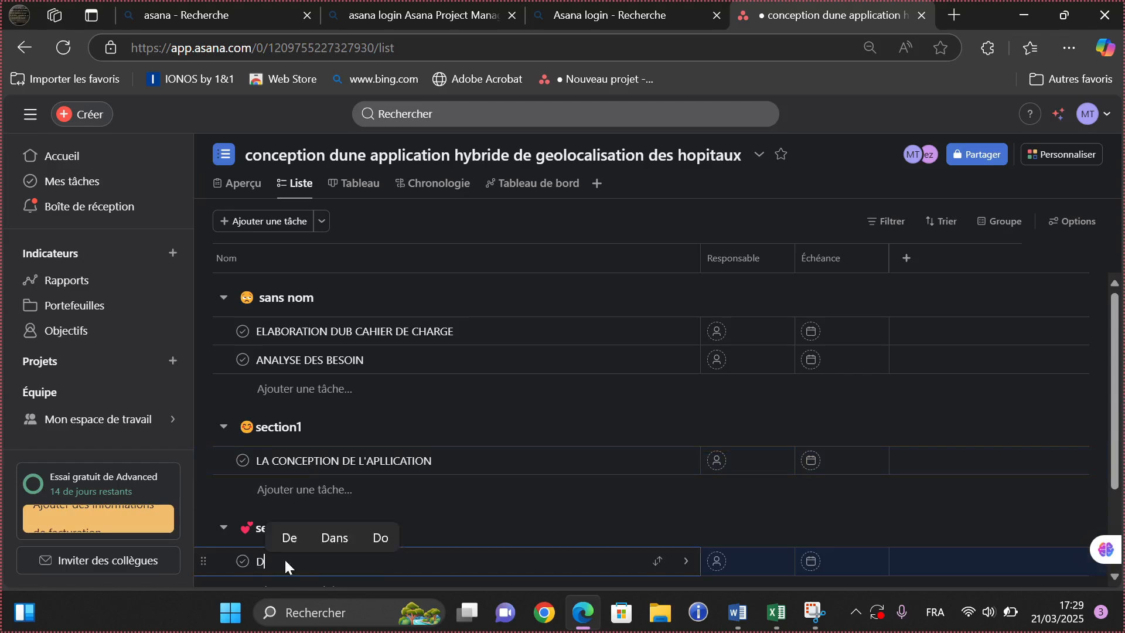
pyautogui.write('EVELO')
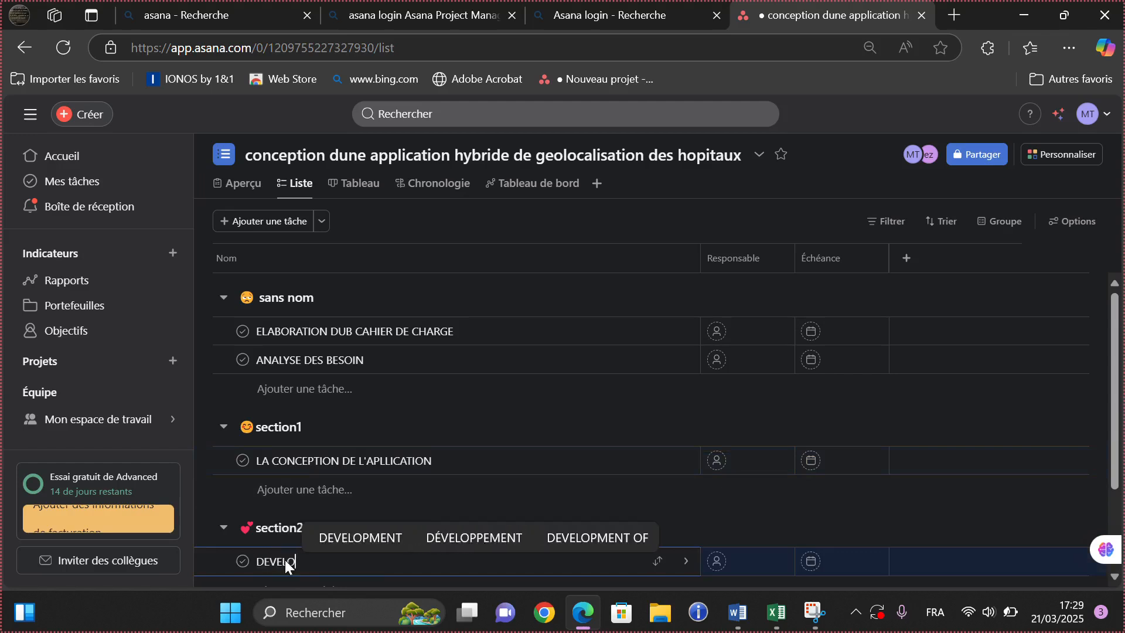
pyautogui.write('PPEME')
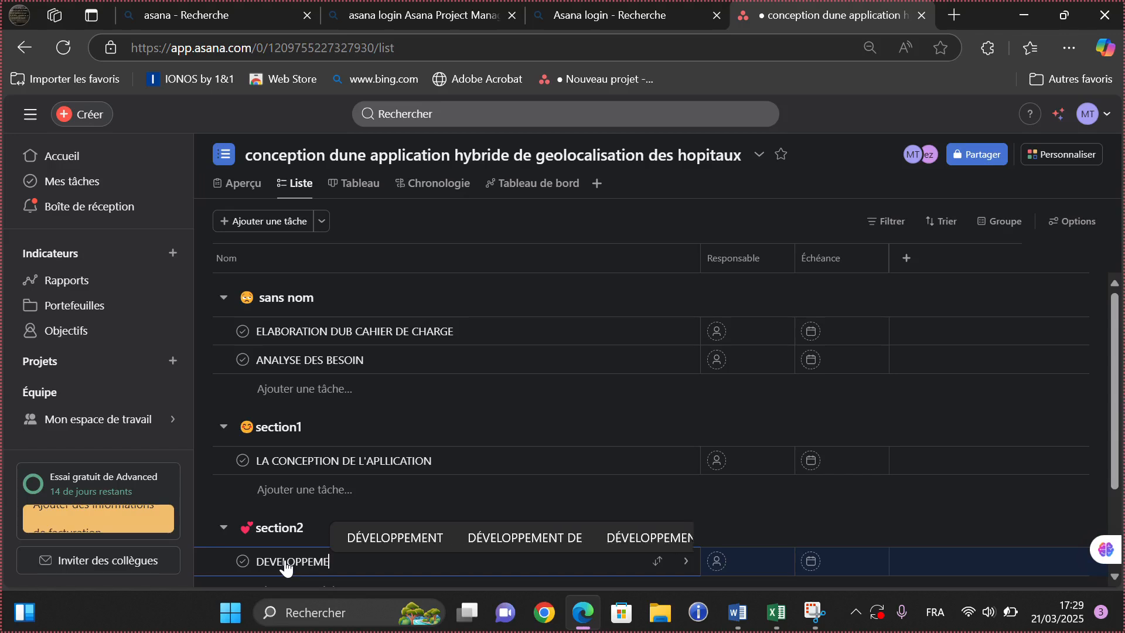
pyautogui.write('N')
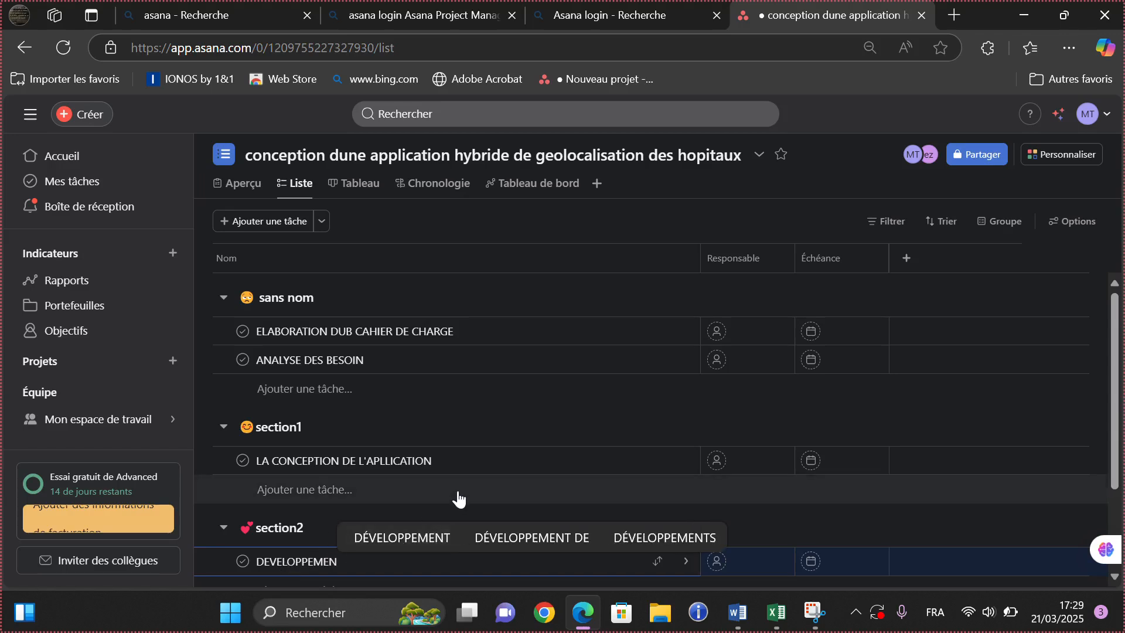
pyautogui.write('T')
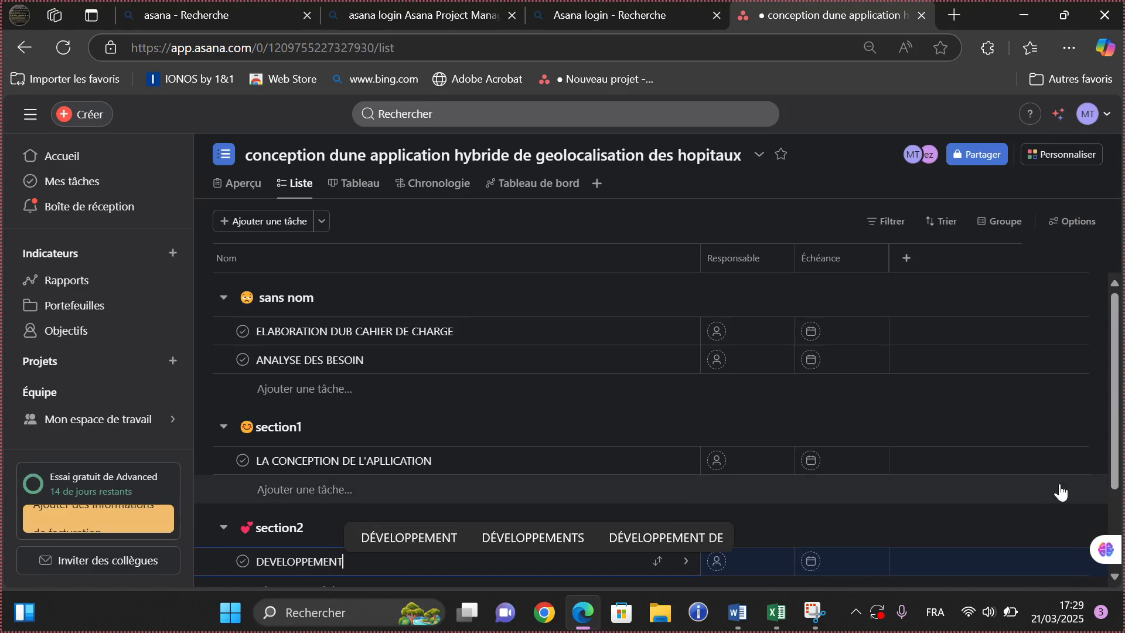
pyautogui.click(1115, 397)
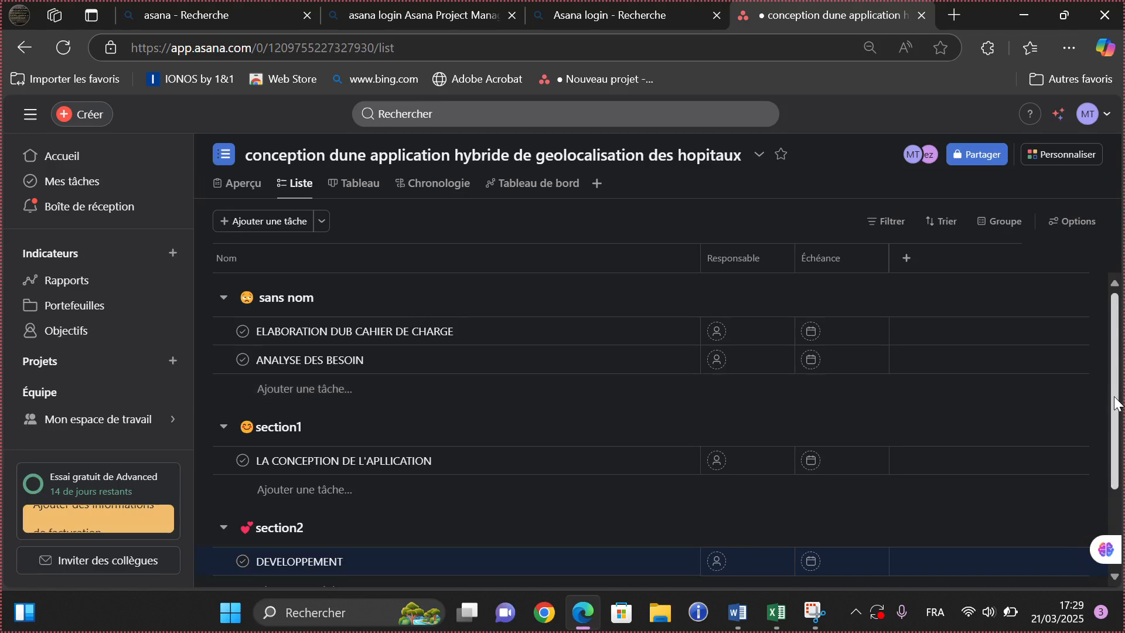
pyautogui.scroll(-2, 1114, 404)
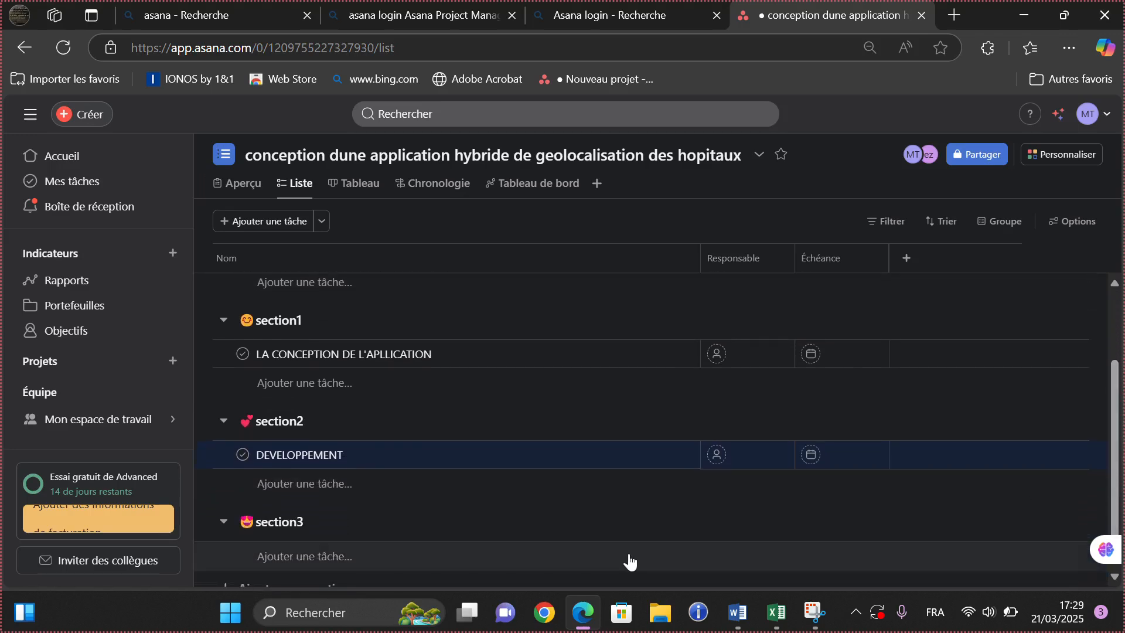
pyautogui.click(409, 565)
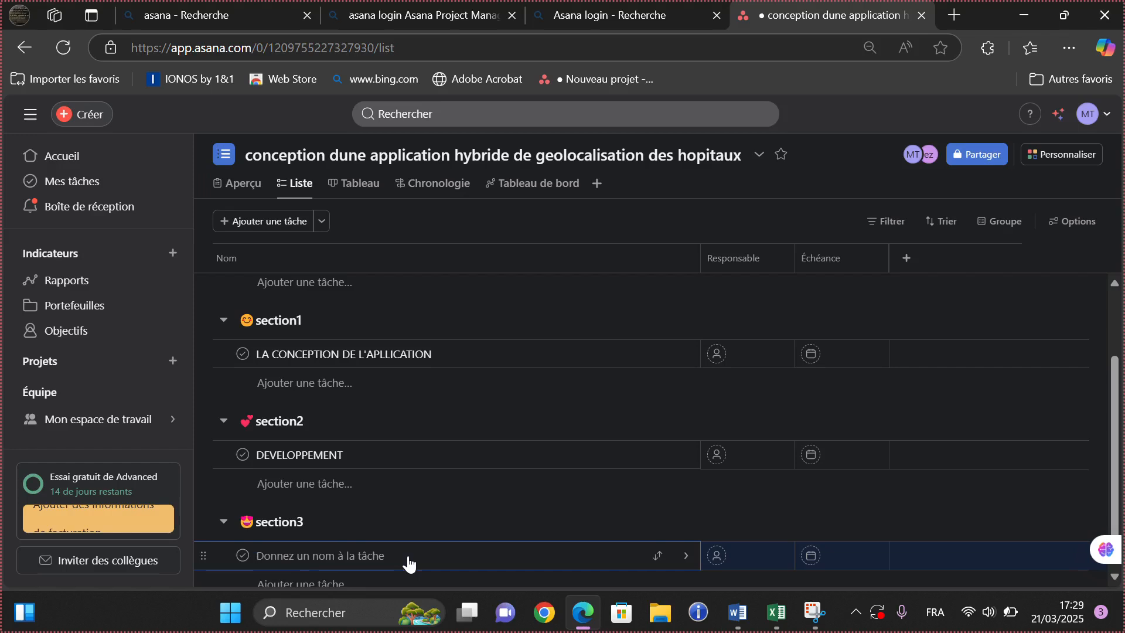
pyautogui.write('TESTE')
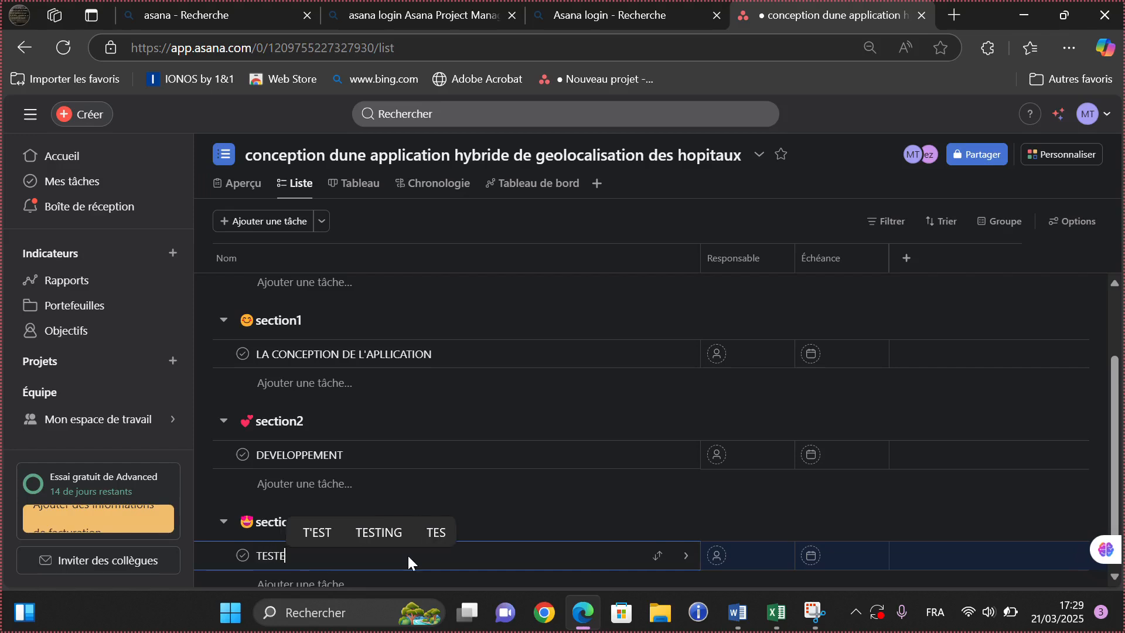
pyautogui.write(' ET')
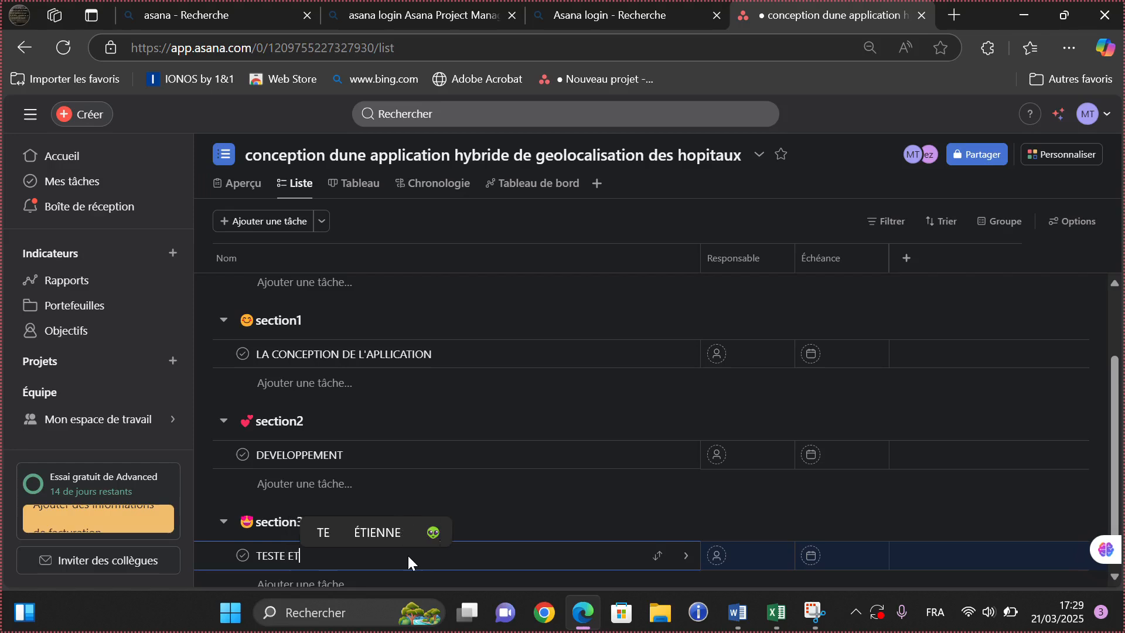
pyautogui.write(' DEPLOI')
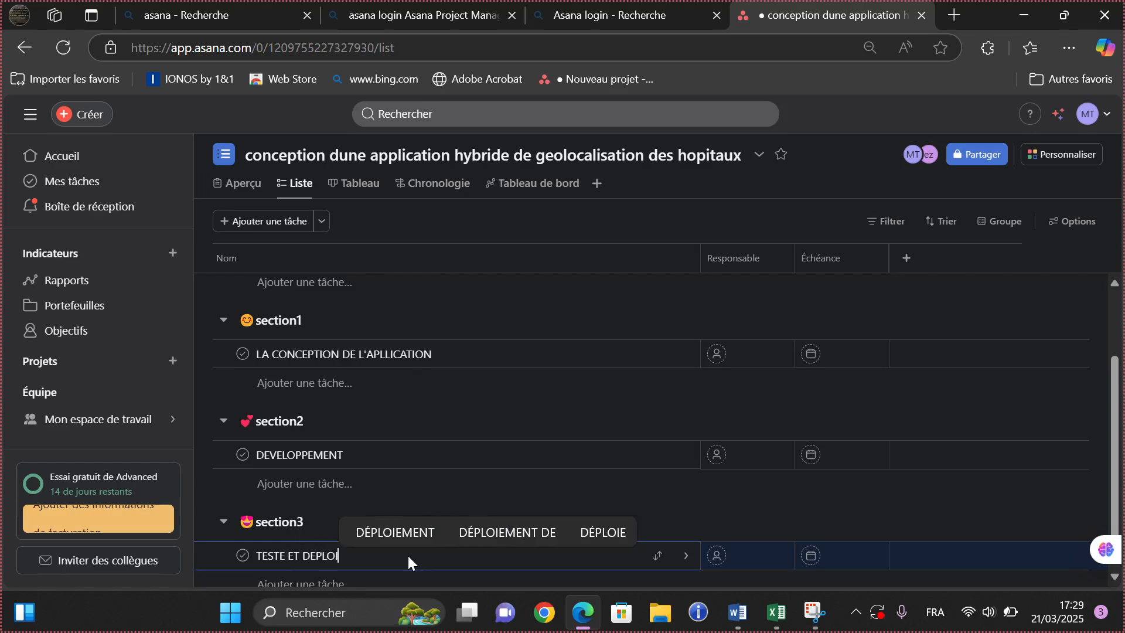
pyautogui.write('YEM')
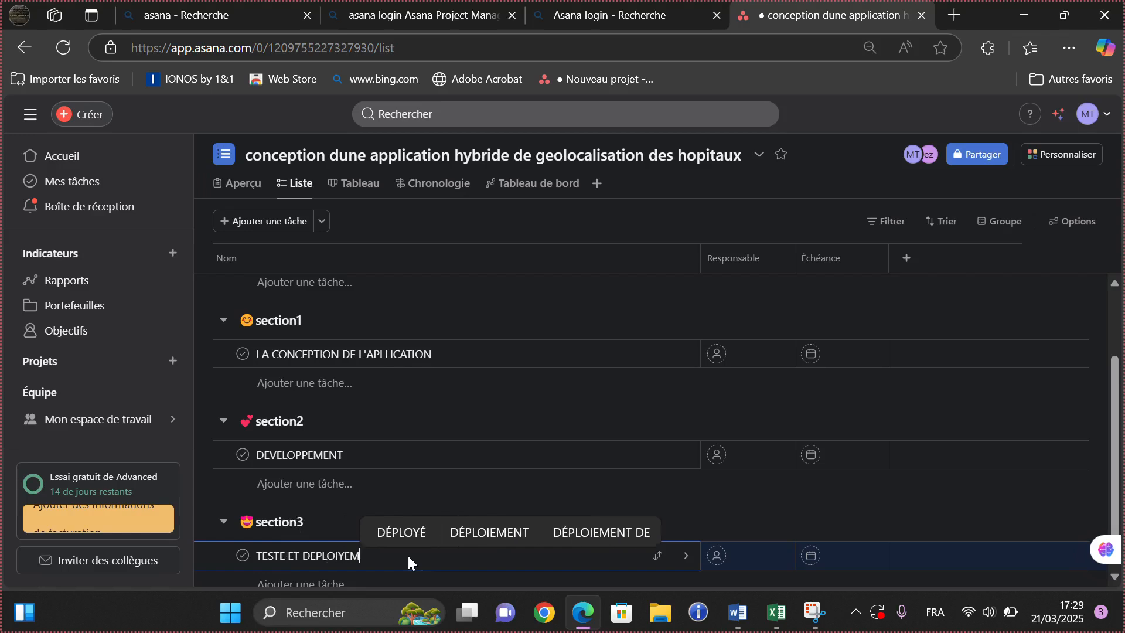
pyautogui.write('ENT')
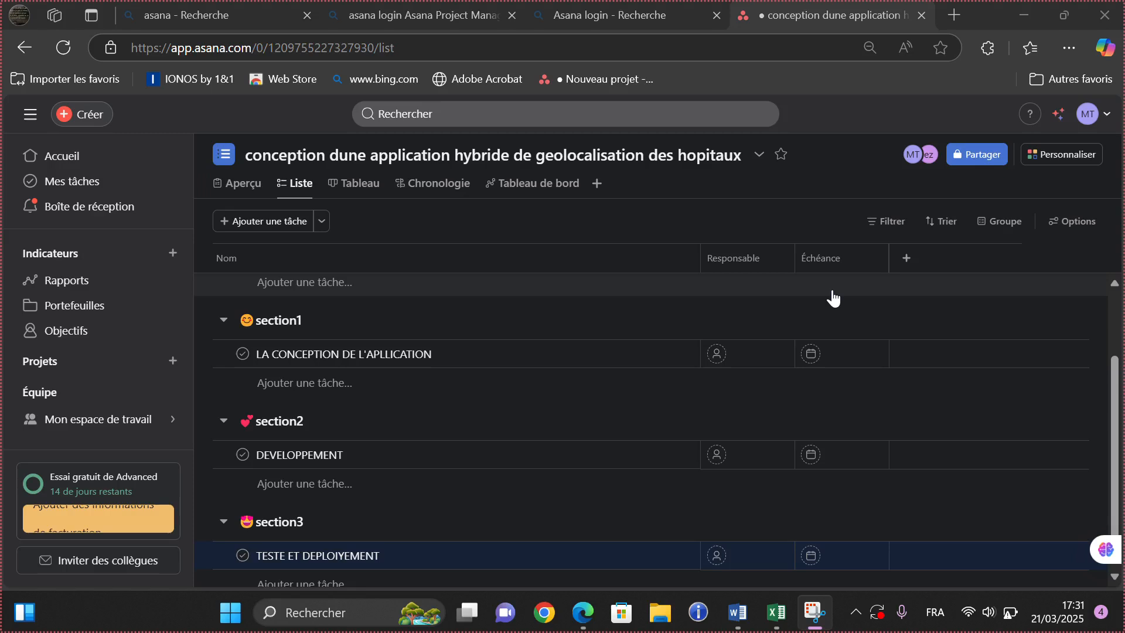
# - Begin a new Choix unique field from the '+' column header
pyautogui.click(907, 261)
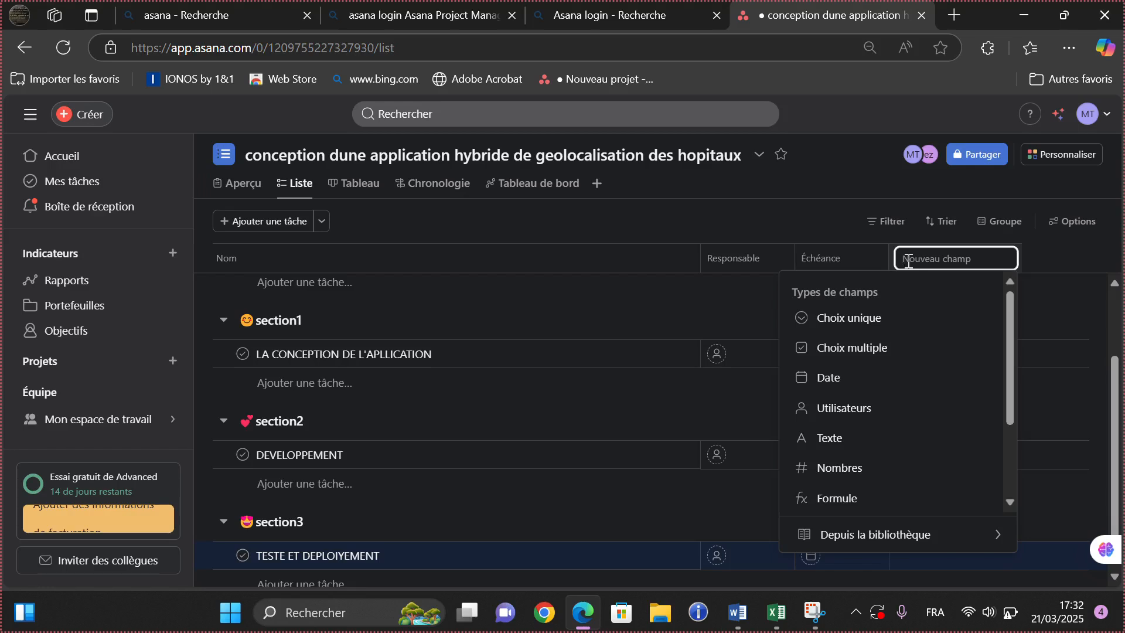
pyautogui.click(884, 328)
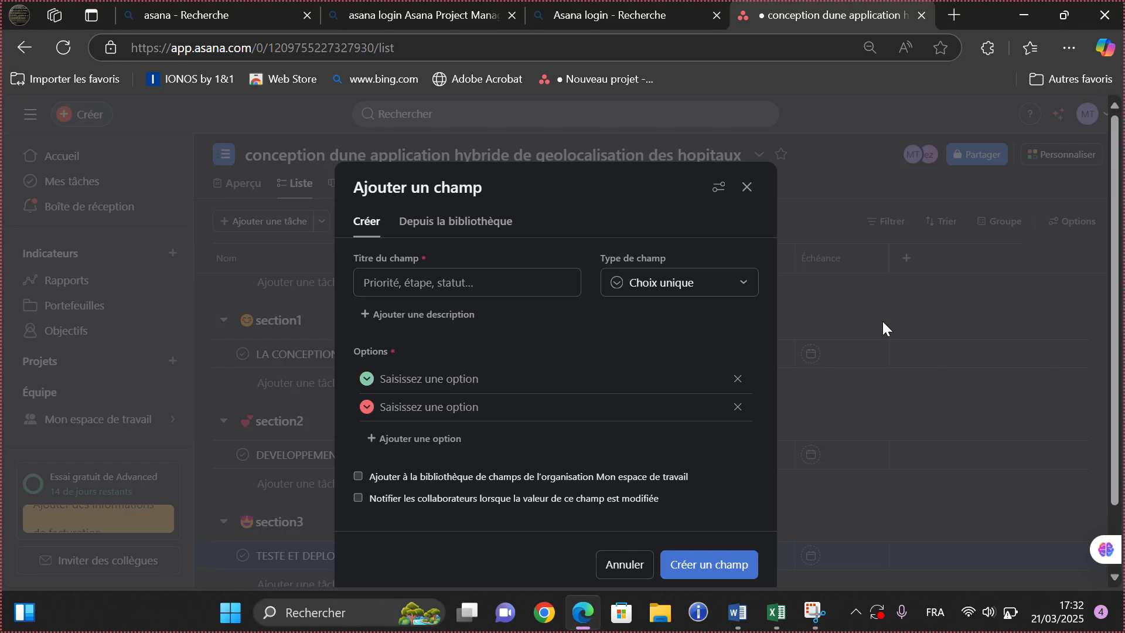
# - Create the single-choice field 'PRIORITE EN SUITES' with 'FAIBLE' as its first option
pyautogui.click(491, 287)
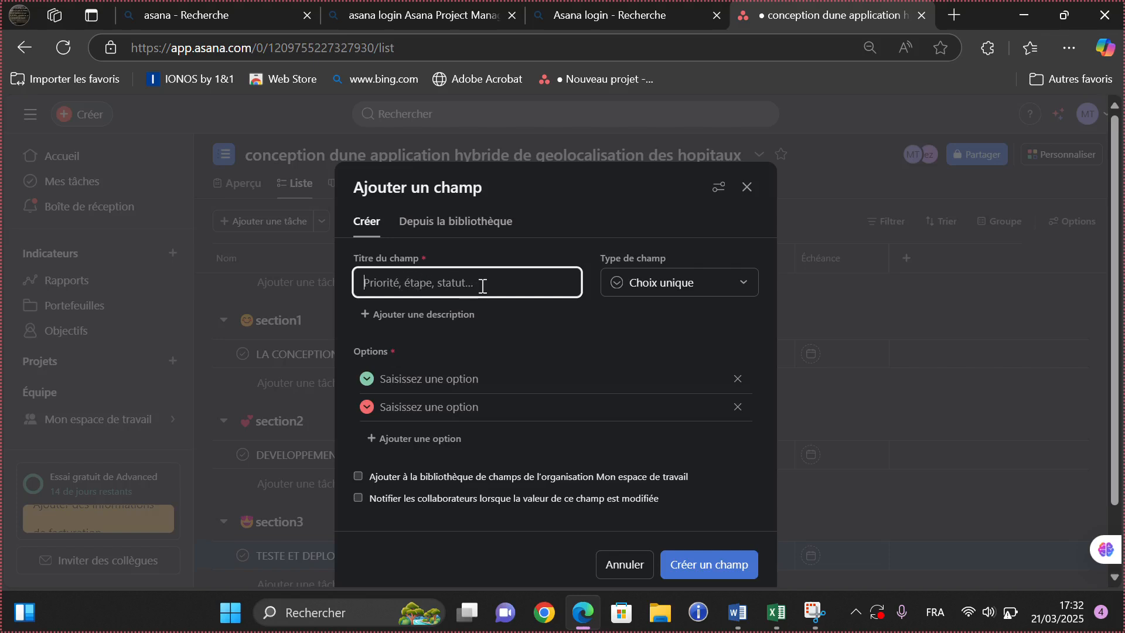
pyautogui.write('PRIORIT2')
pyautogui.press('BackSpace')
pyautogui.press('BackSpace')
pyautogui.press('BackSpace')
pyautogui.write('IT')
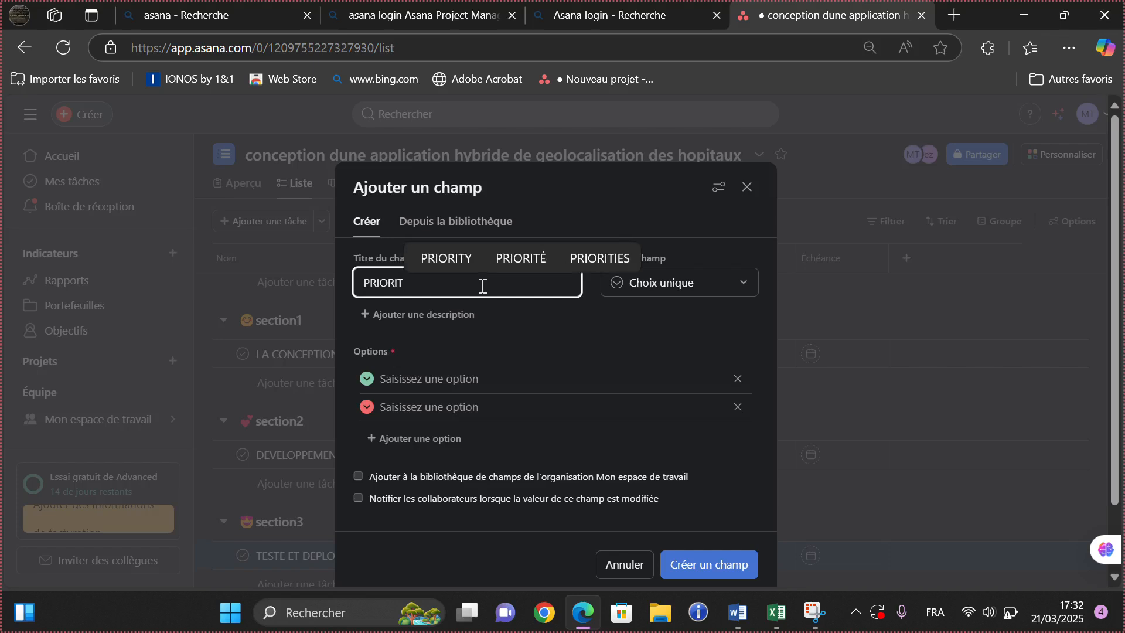
pyautogui.write('E EN ')
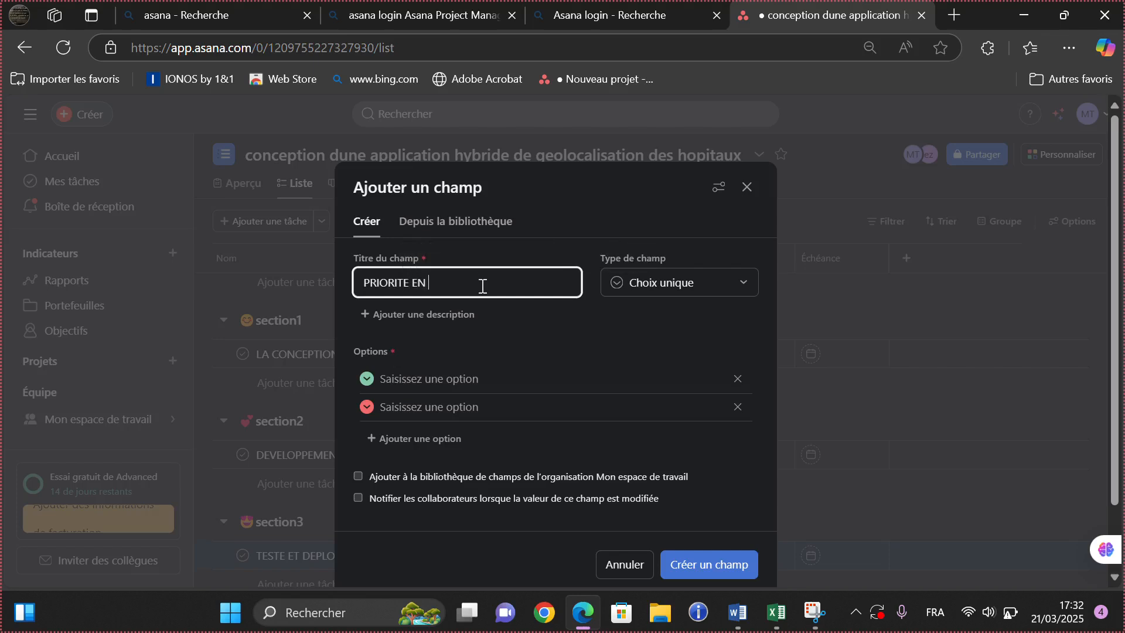
pyautogui.write('SUITE')
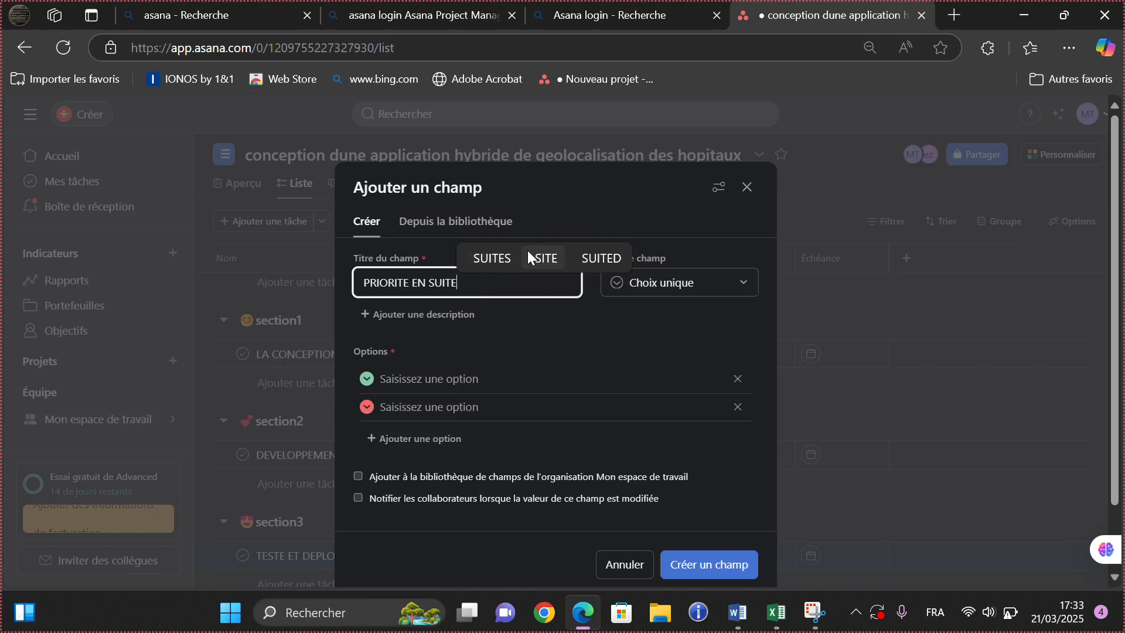
pyautogui.click(505, 256)
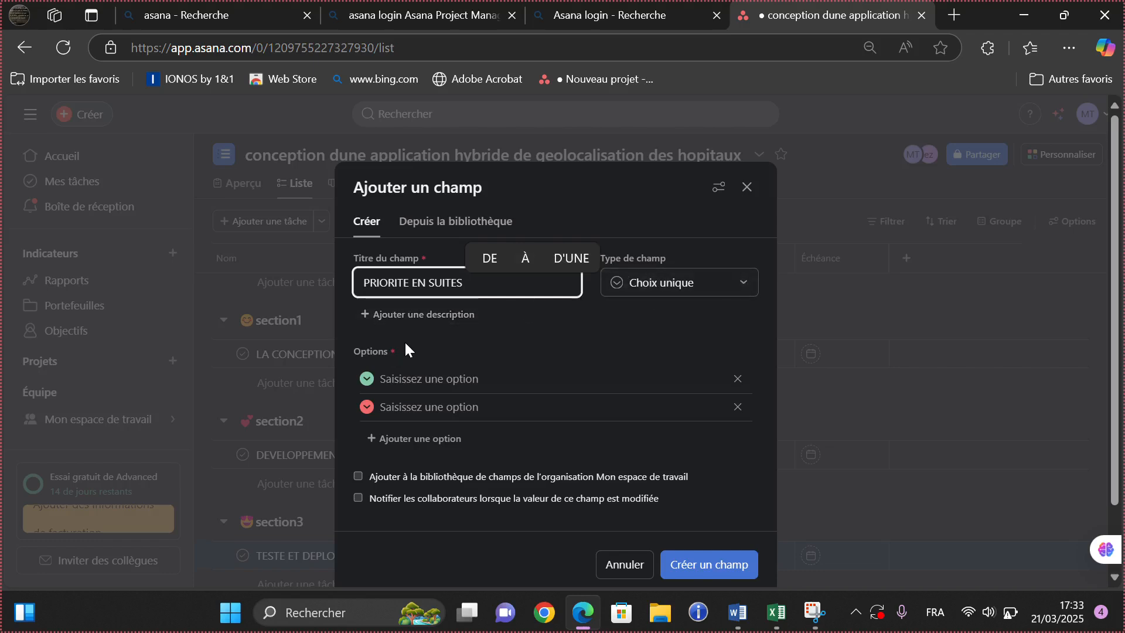
pyautogui.click(449, 381)
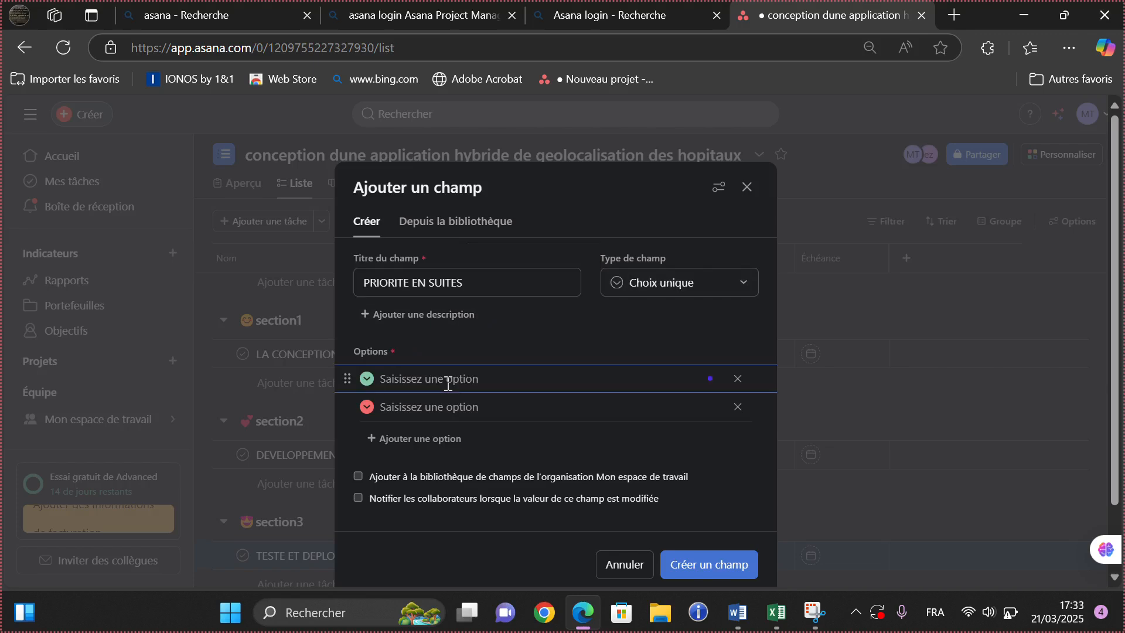
pyautogui.write('FAIBL')
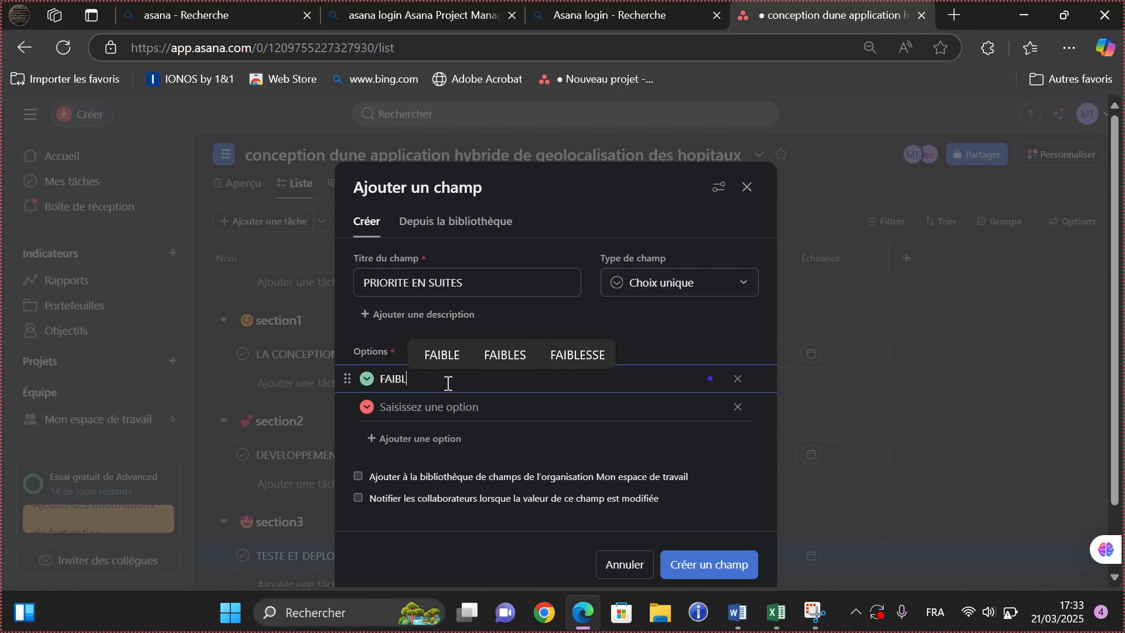
pyautogui.write('R')
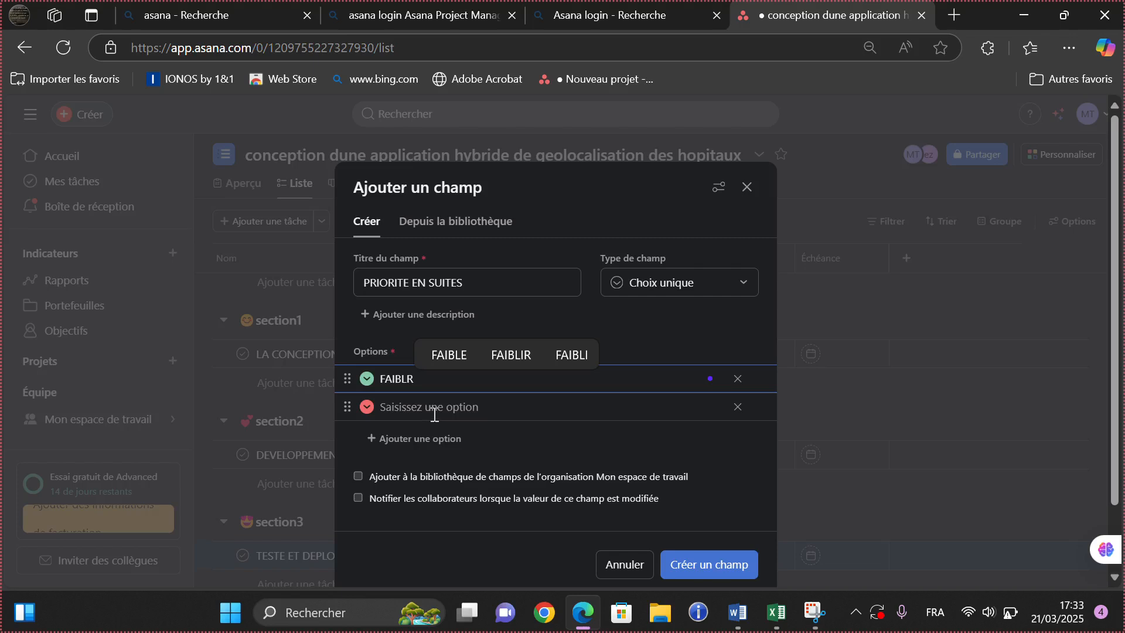
pyautogui.press('BackSpace')
pyautogui.write('E')
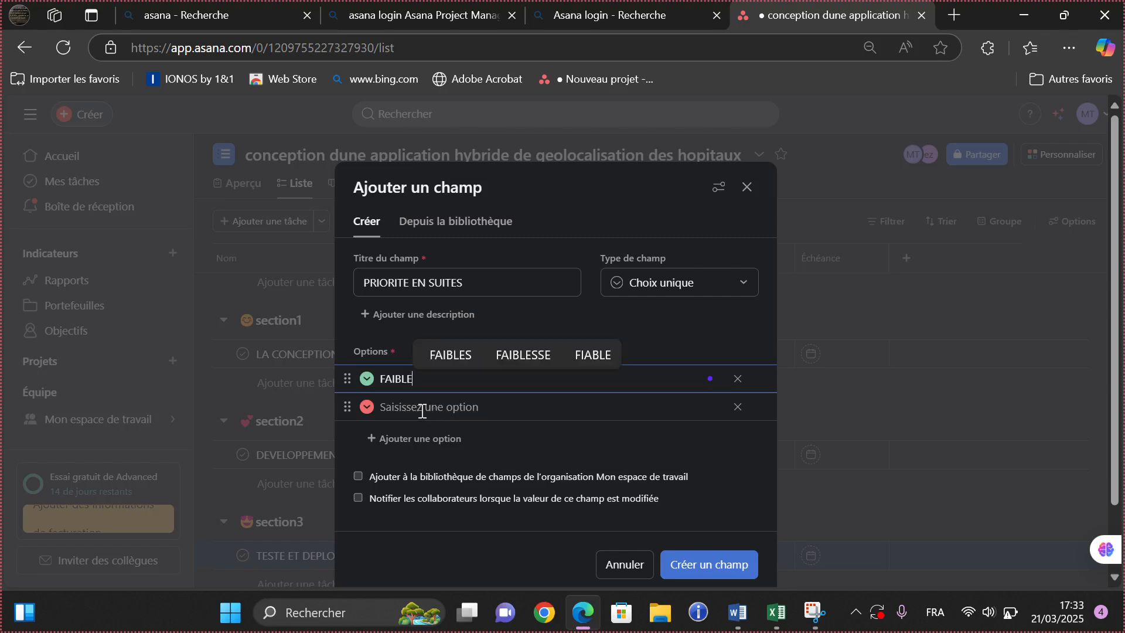
pyautogui.click(420, 409)
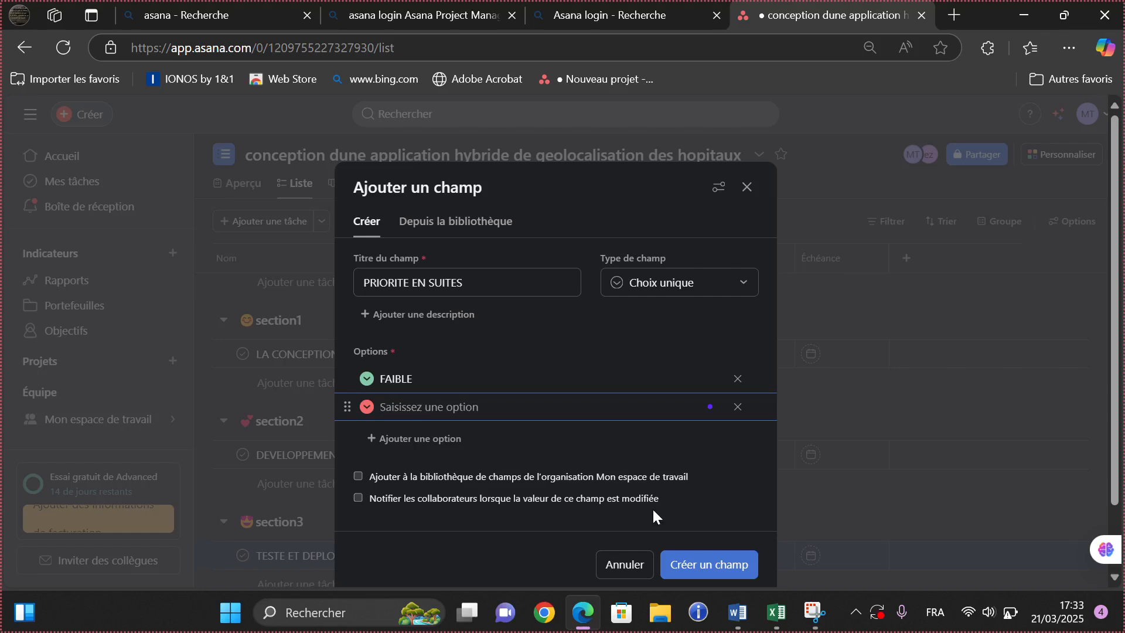
pyautogui.click(694, 573)
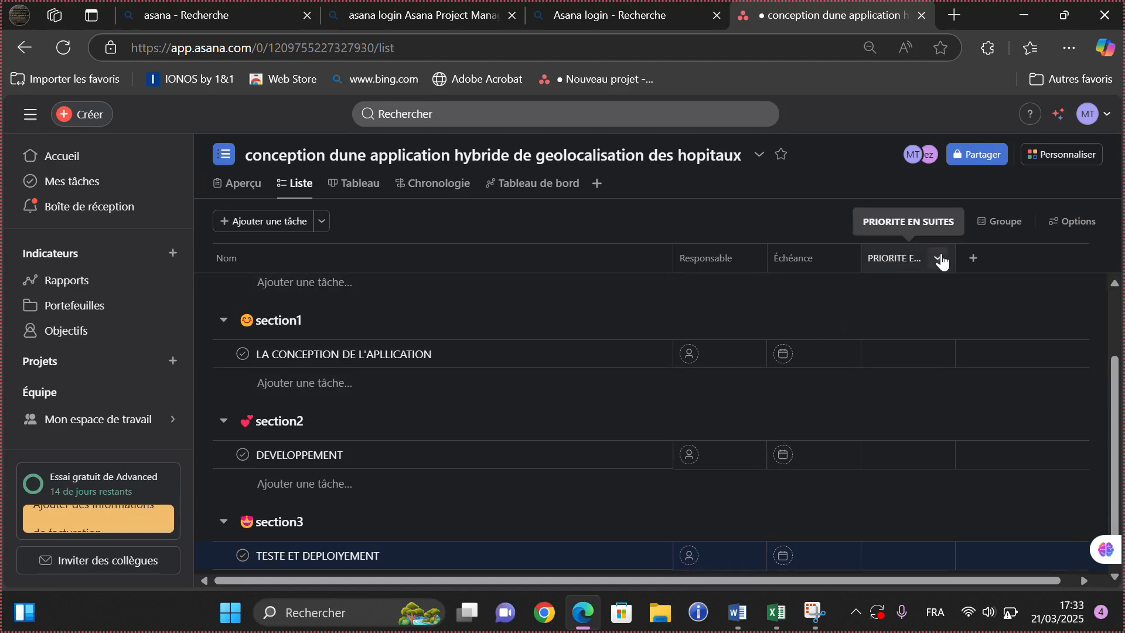
# - Open the options menu of the PRIORITE EN SUITES column header
pyautogui.click(940, 258)
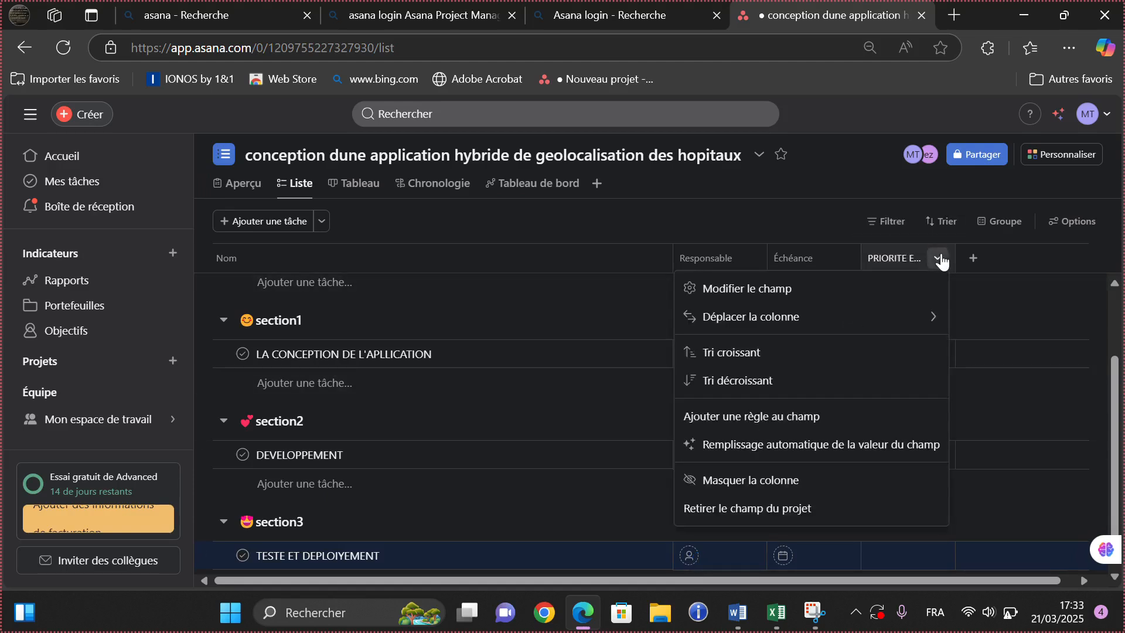
pyautogui.click(940, 259)
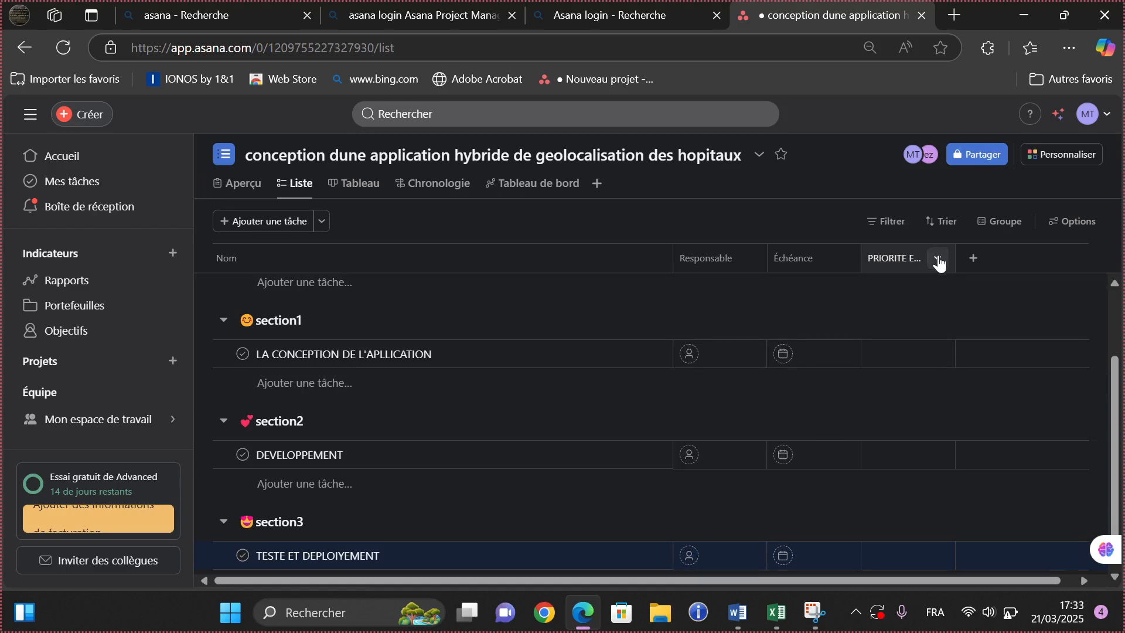
pyautogui.click(939, 261)
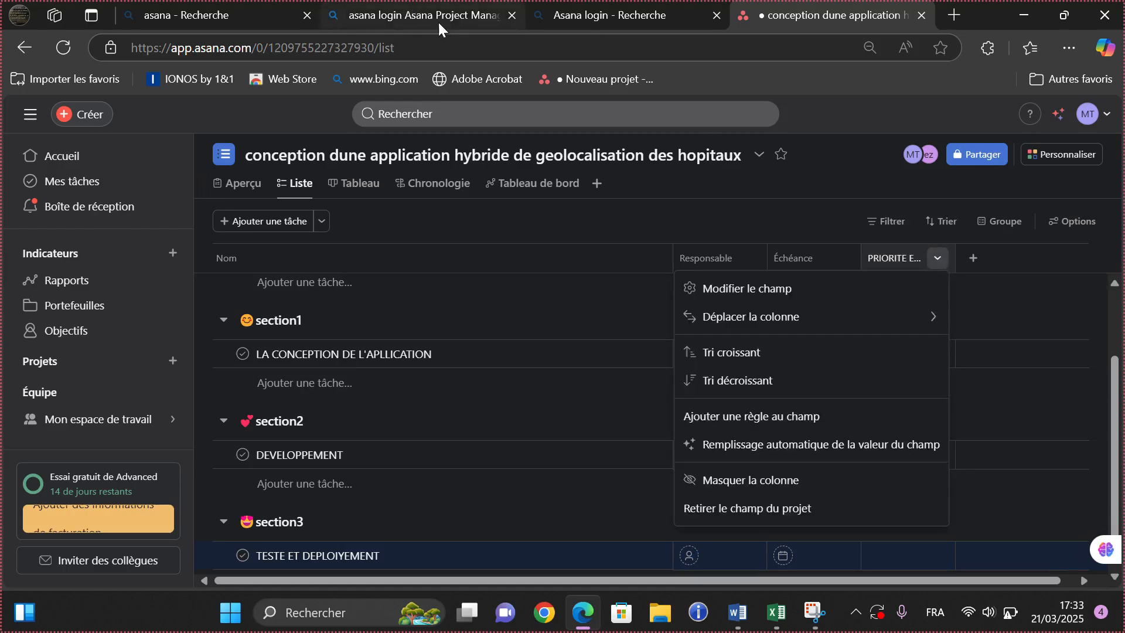
pyautogui.click(471, 31)
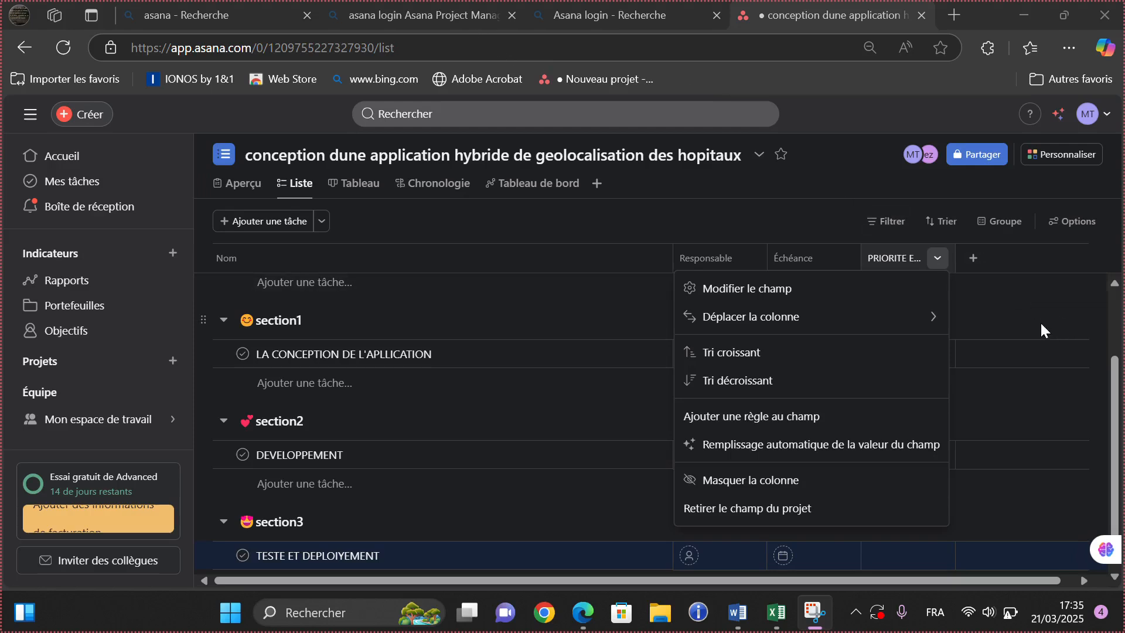
pyautogui.moveTo(821, 336)
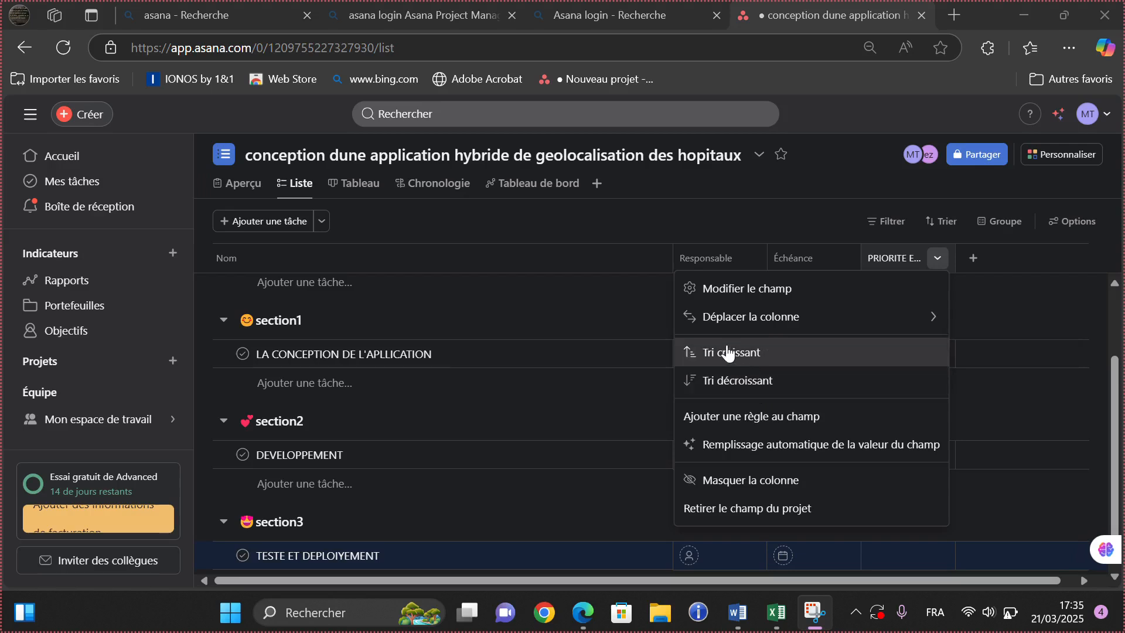
pyautogui.moveTo(714, 309)
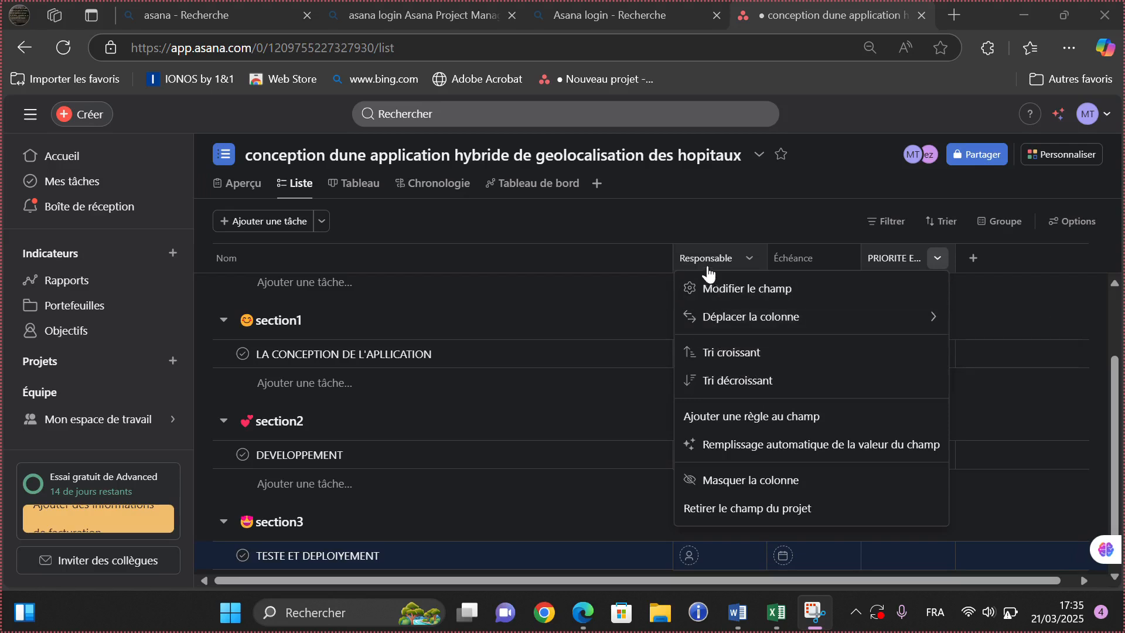